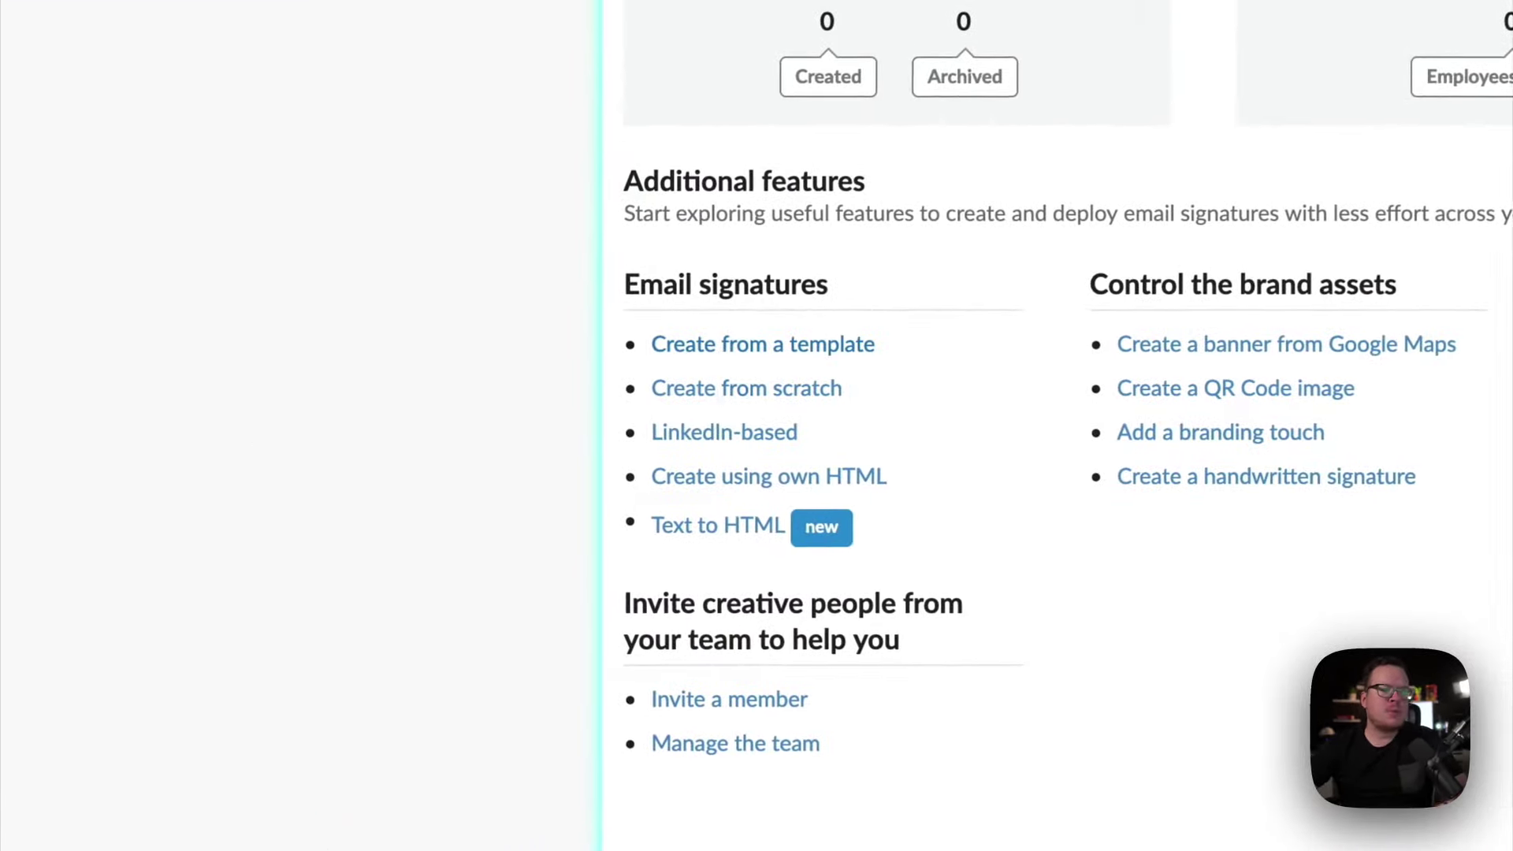
Step: Load the Light Studio sales manager template from the New templates category
{"action": "left_click", "coordinate": [704, 348]}
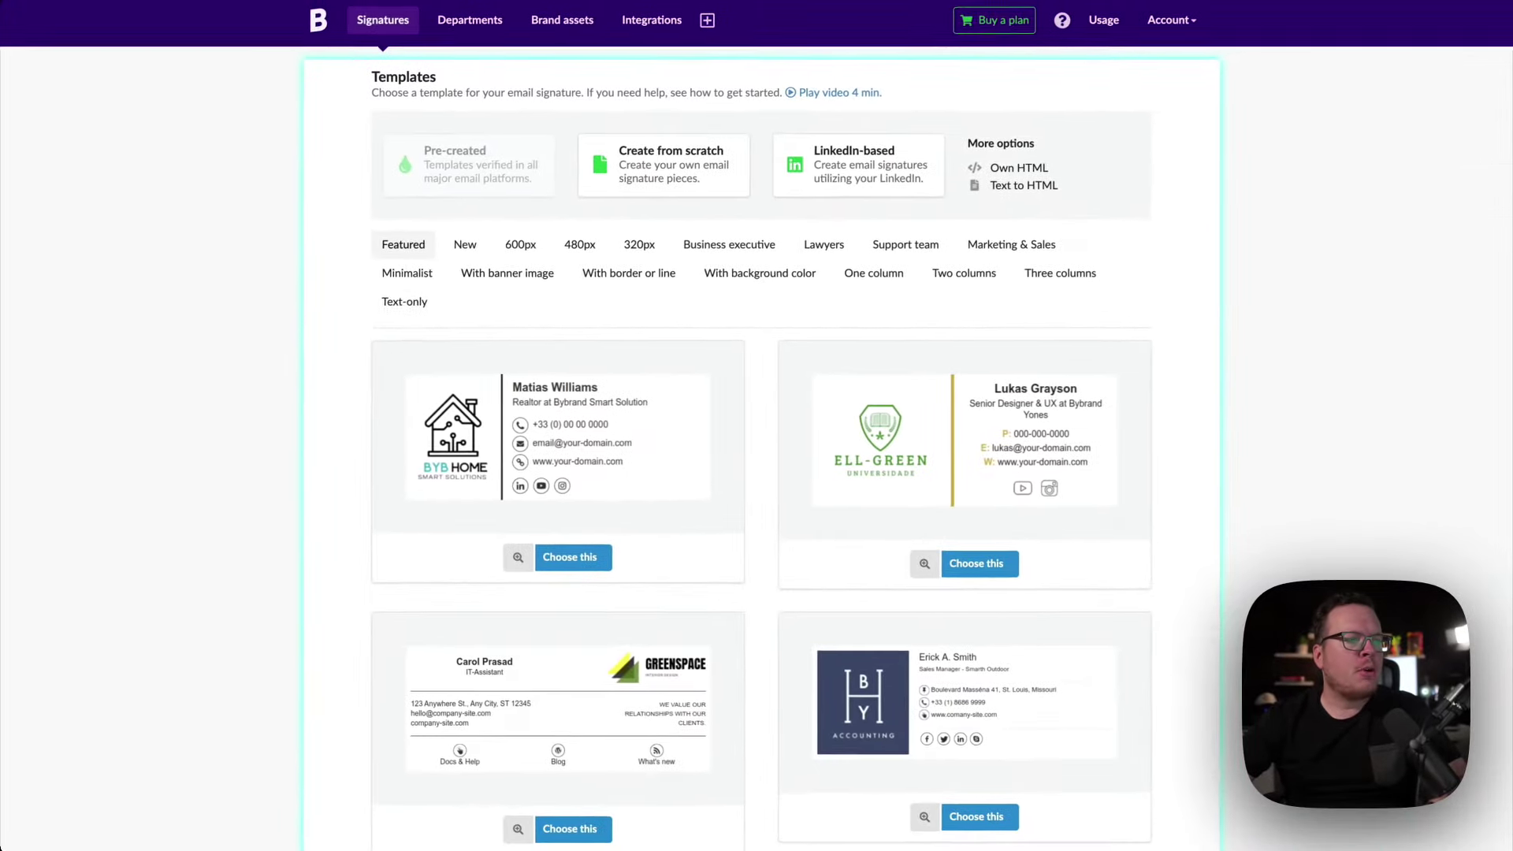
{"action": "left_click", "coordinate": [493, 237]}
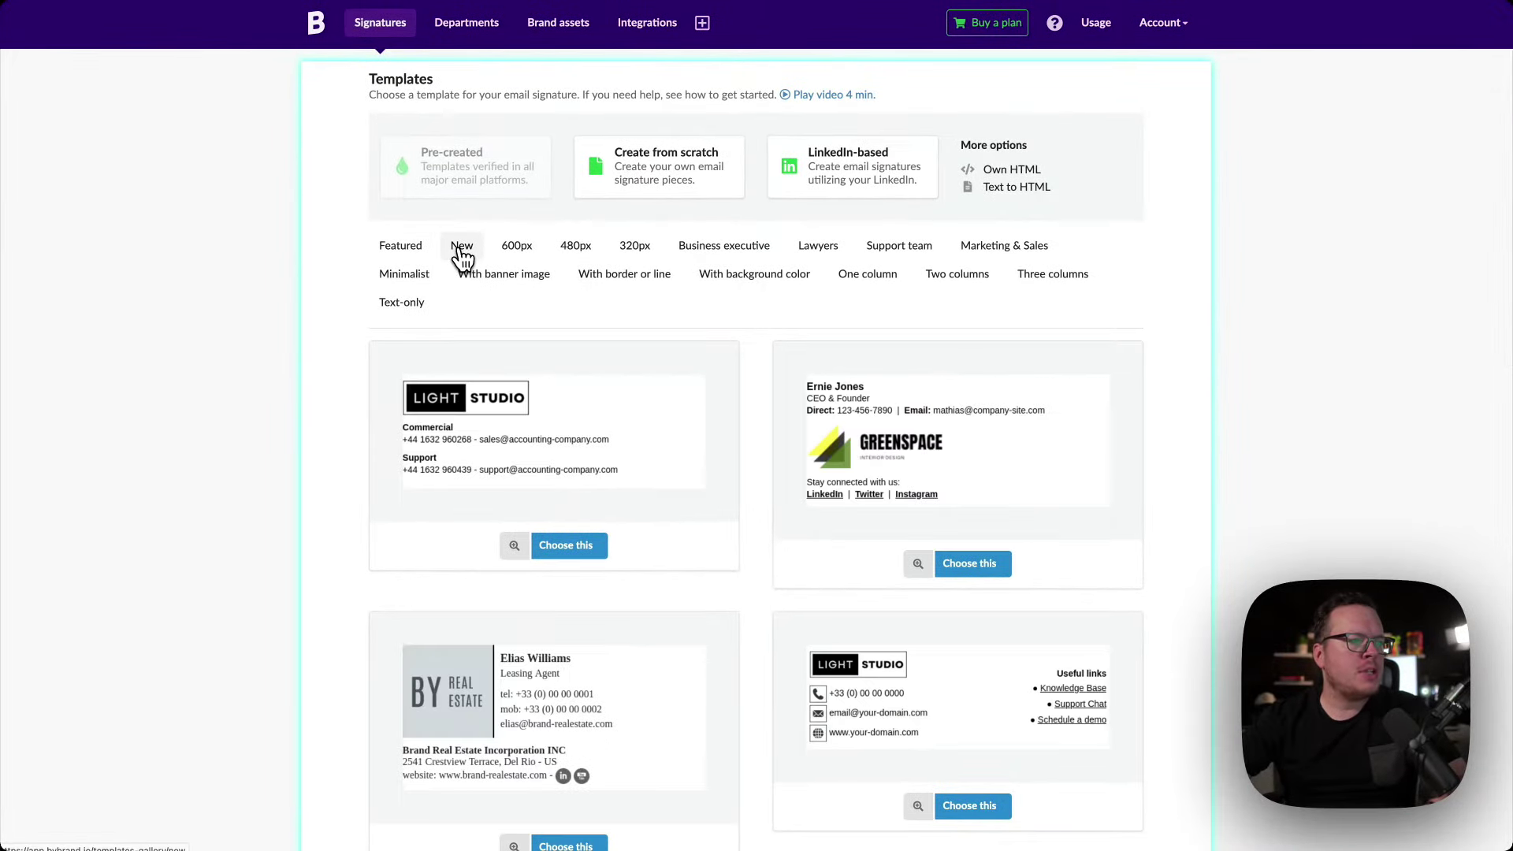
{"action": "scroll", "coordinate": [720, 565], "scroll_direction": "down", "scroll_amount": 6}
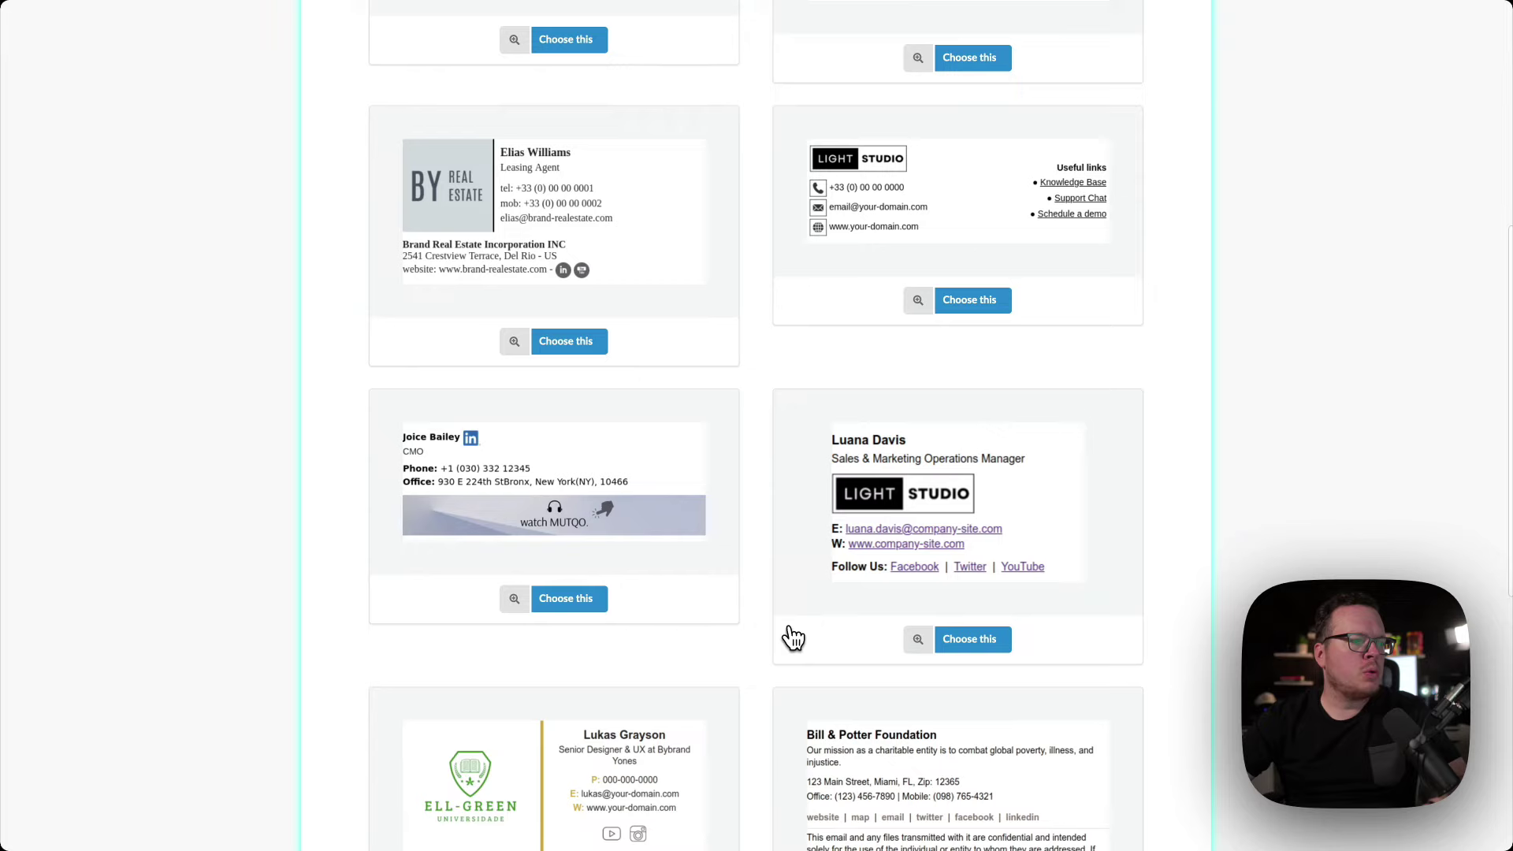
{"action": "left_click", "coordinate": [973, 644]}
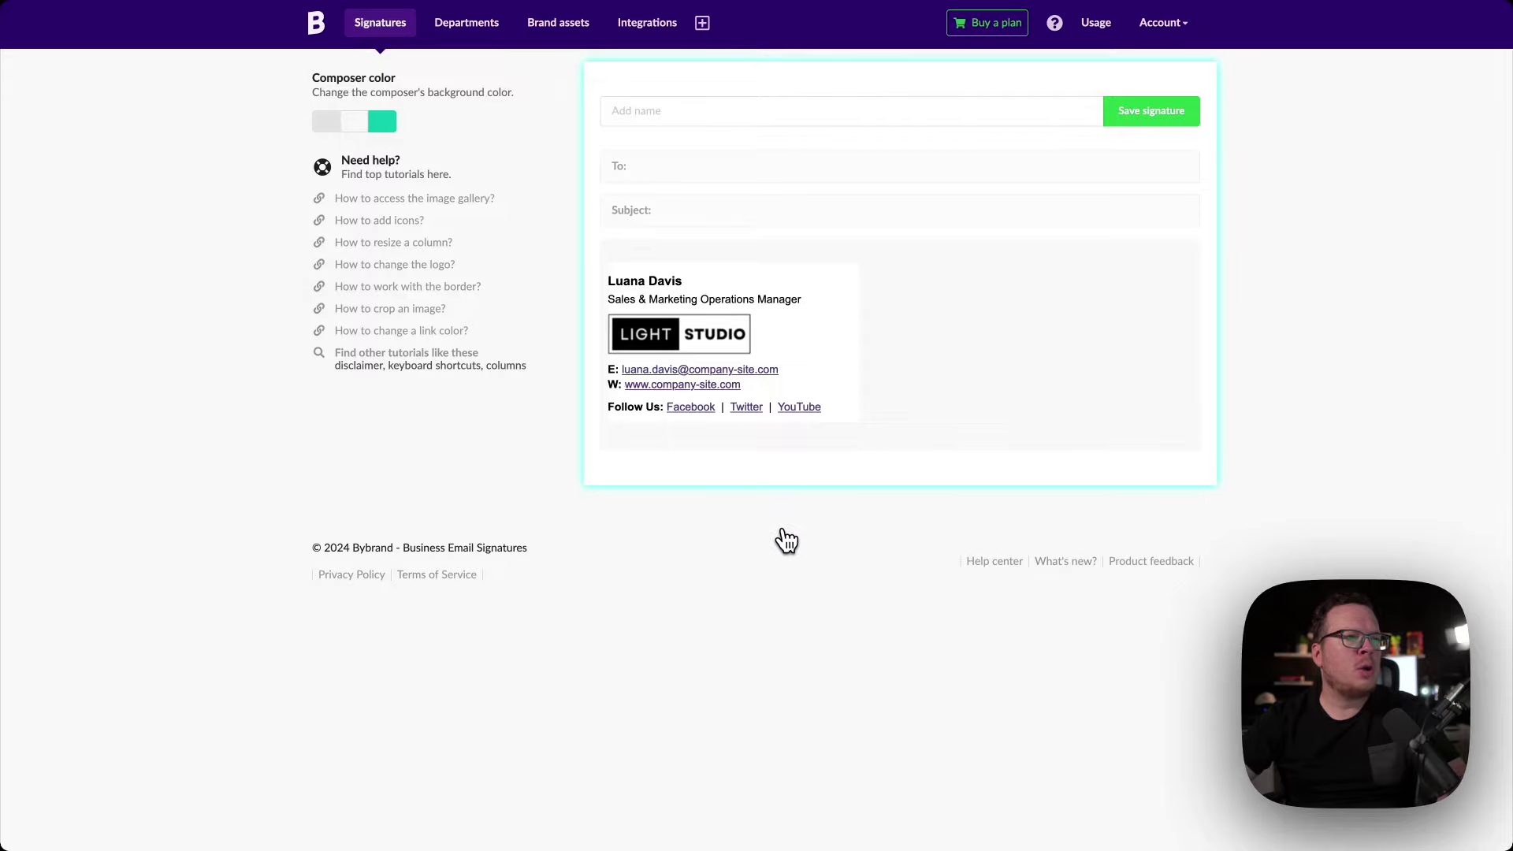
Step: Scroll back up to the top of the signature in the composer
{"action": "scroll", "coordinate": [786, 540], "scroll_direction": "up", "scroll_amount": 2}
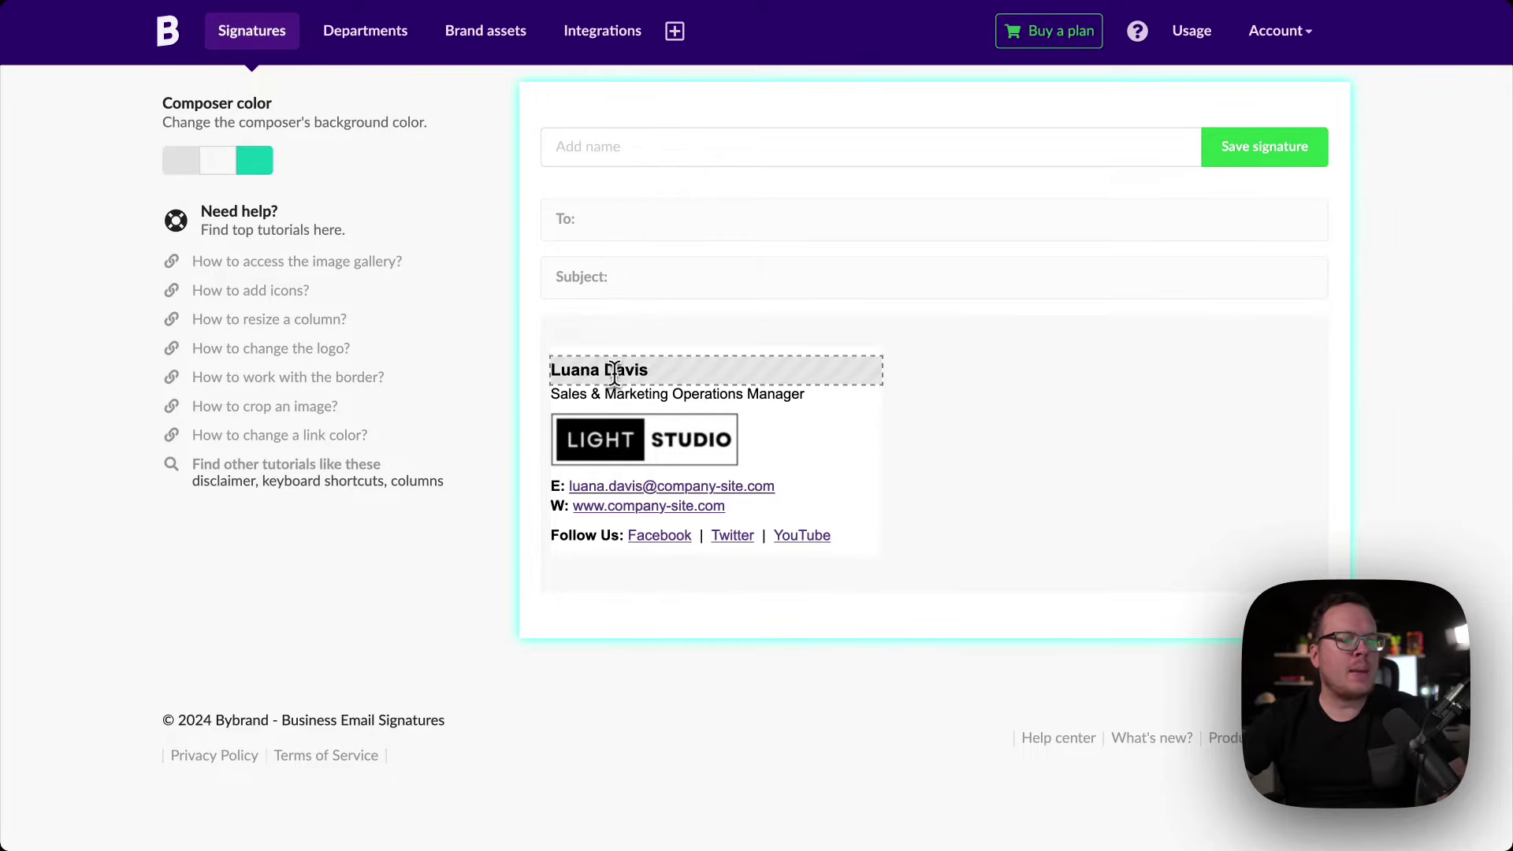
Step: Insert the LinkedIn icon from the Image Gallery's Icons collection beside the name line
{"action": "left_click", "coordinate": [662, 373]}
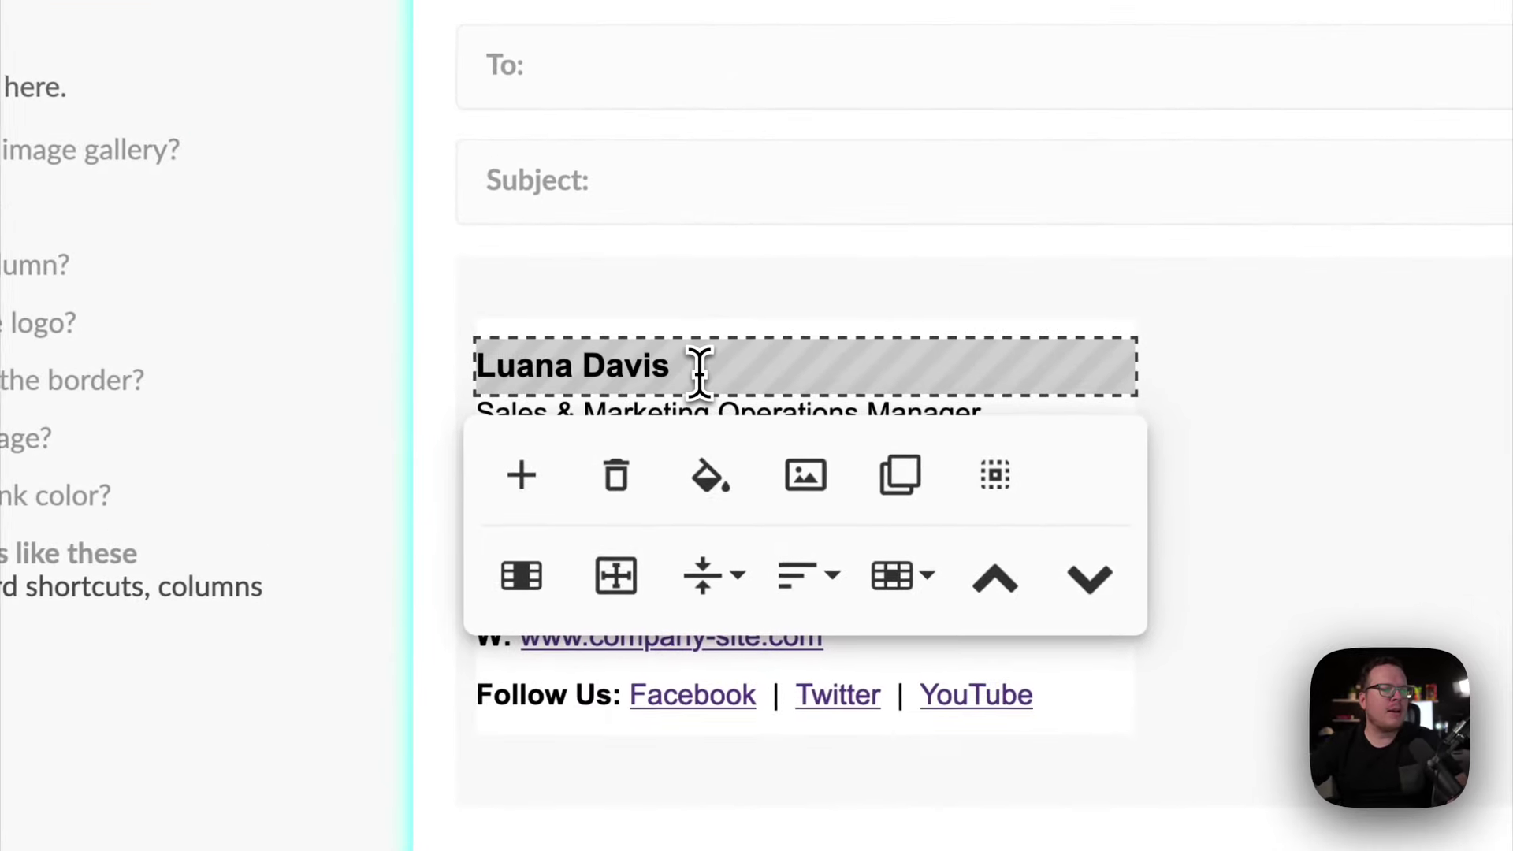
{"action": "left_click", "coordinate": [699, 370]}
{"action": "left_click", "coordinate": [698, 370]}
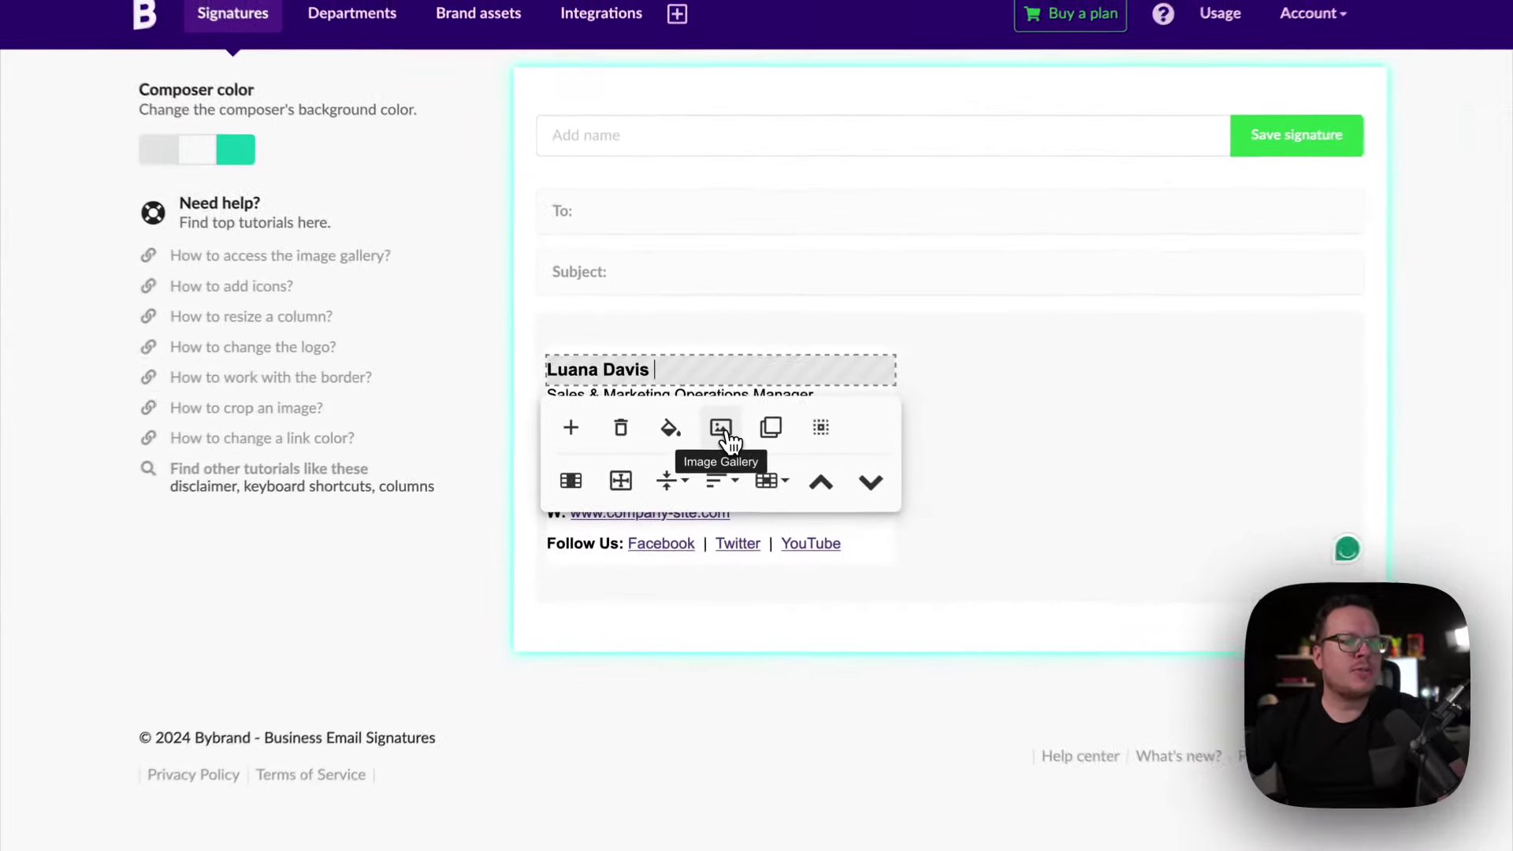
{"action": "left_click", "coordinate": [722, 429]}
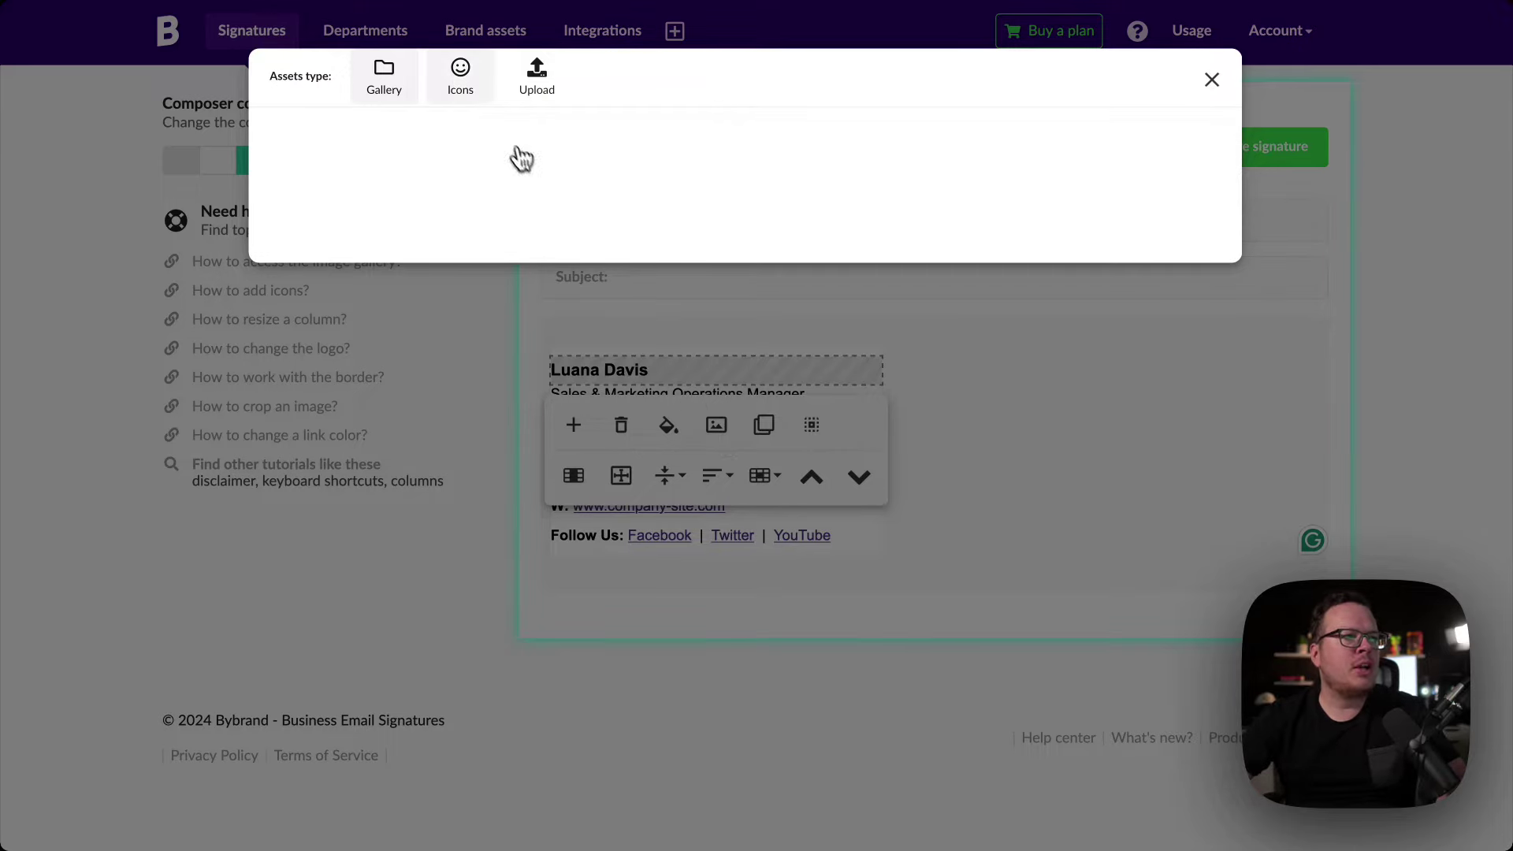
{"action": "left_click", "coordinate": [464, 83]}
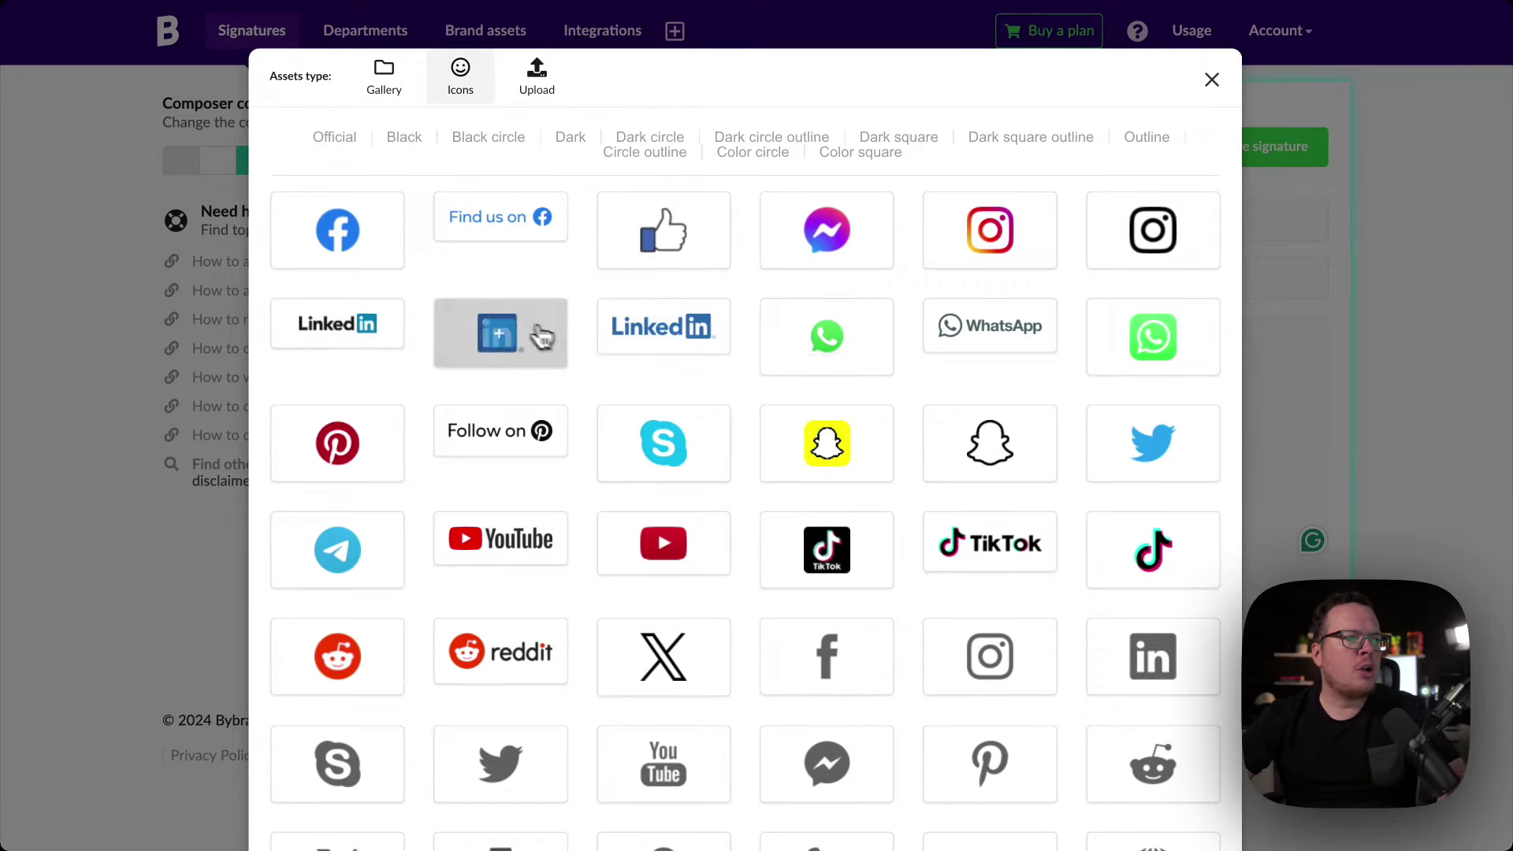
{"action": "left_click", "coordinate": [499, 347]}
{"action": "left_click", "coordinate": [932, 447]}
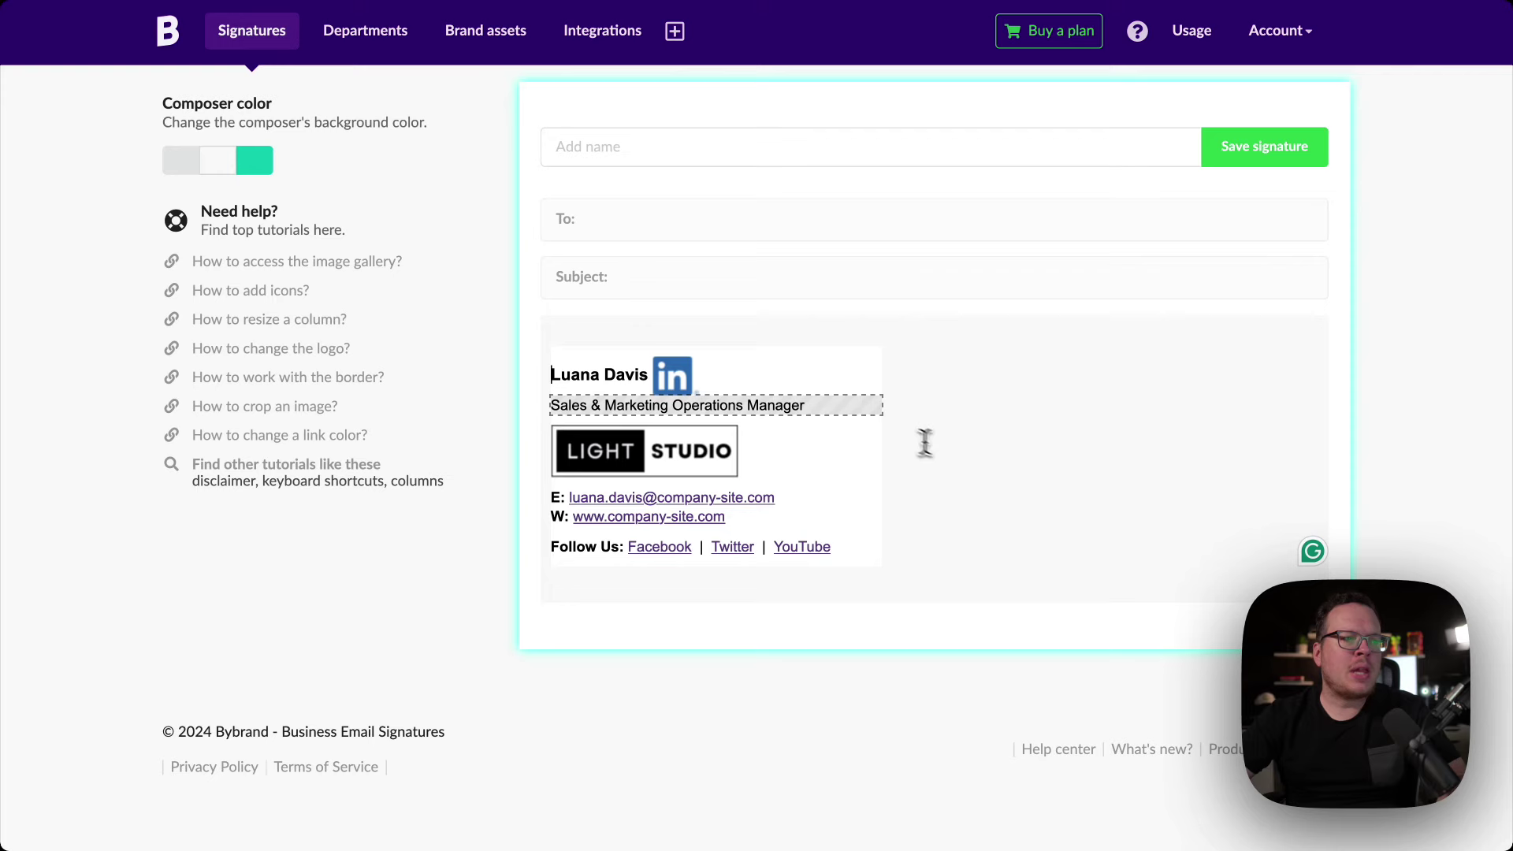
Step: Shrink the LinkedIn icon beside the name to roughly the name's text height
{"action": "left_click", "coordinate": [688, 389]}
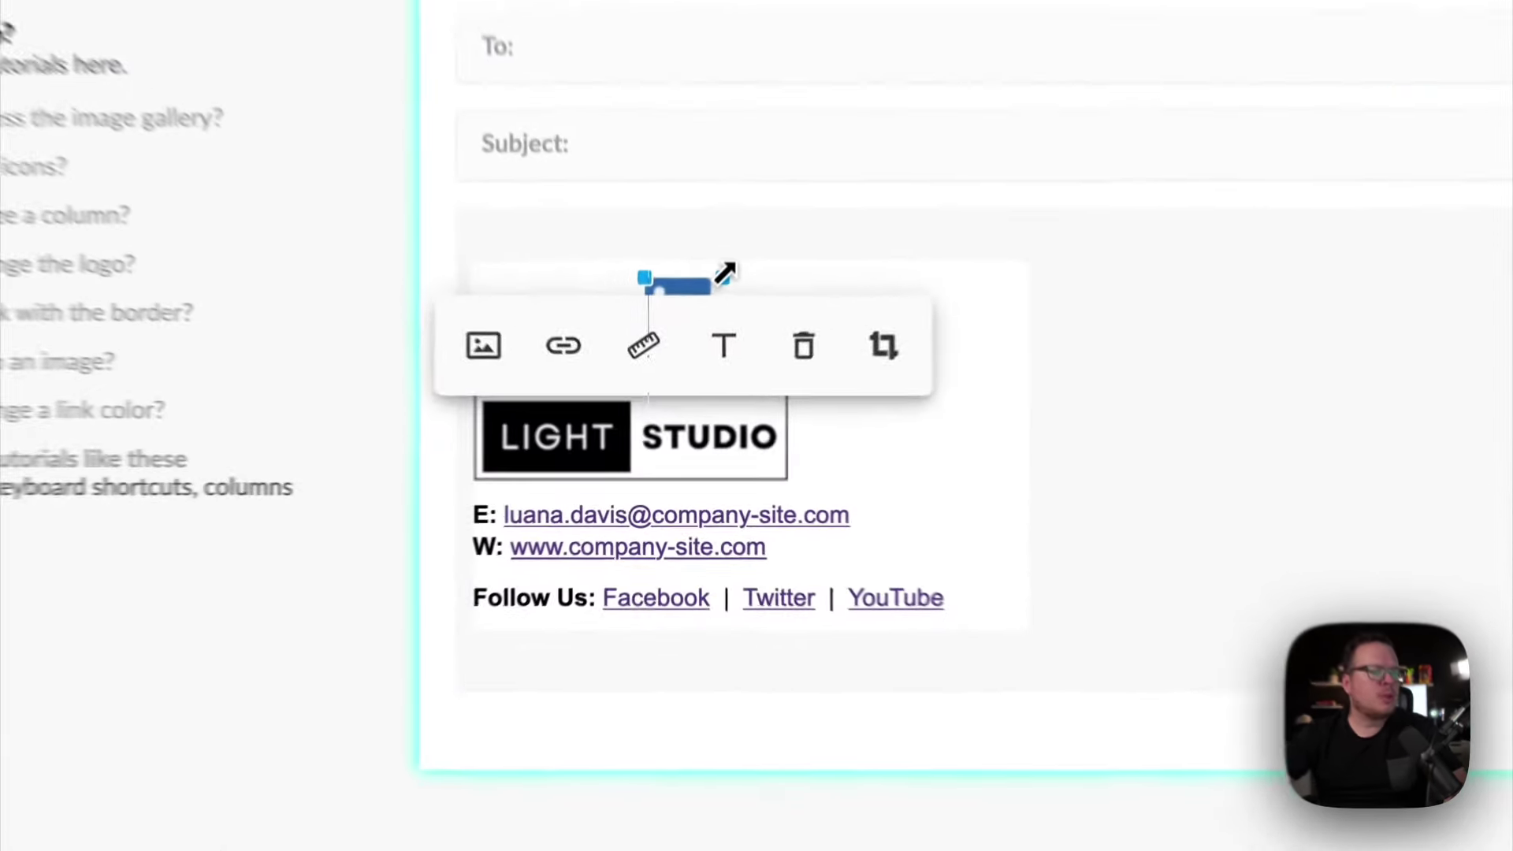
{"action": "mouse_move", "coordinate": [724, 273]}
{"action": "left_mouse_down"}
{"action": "mouse_move", "coordinate": [699, 300]}
{"action": "mouse_move", "coordinate": [708, 265]}
{"action": "left_mouse_up"}
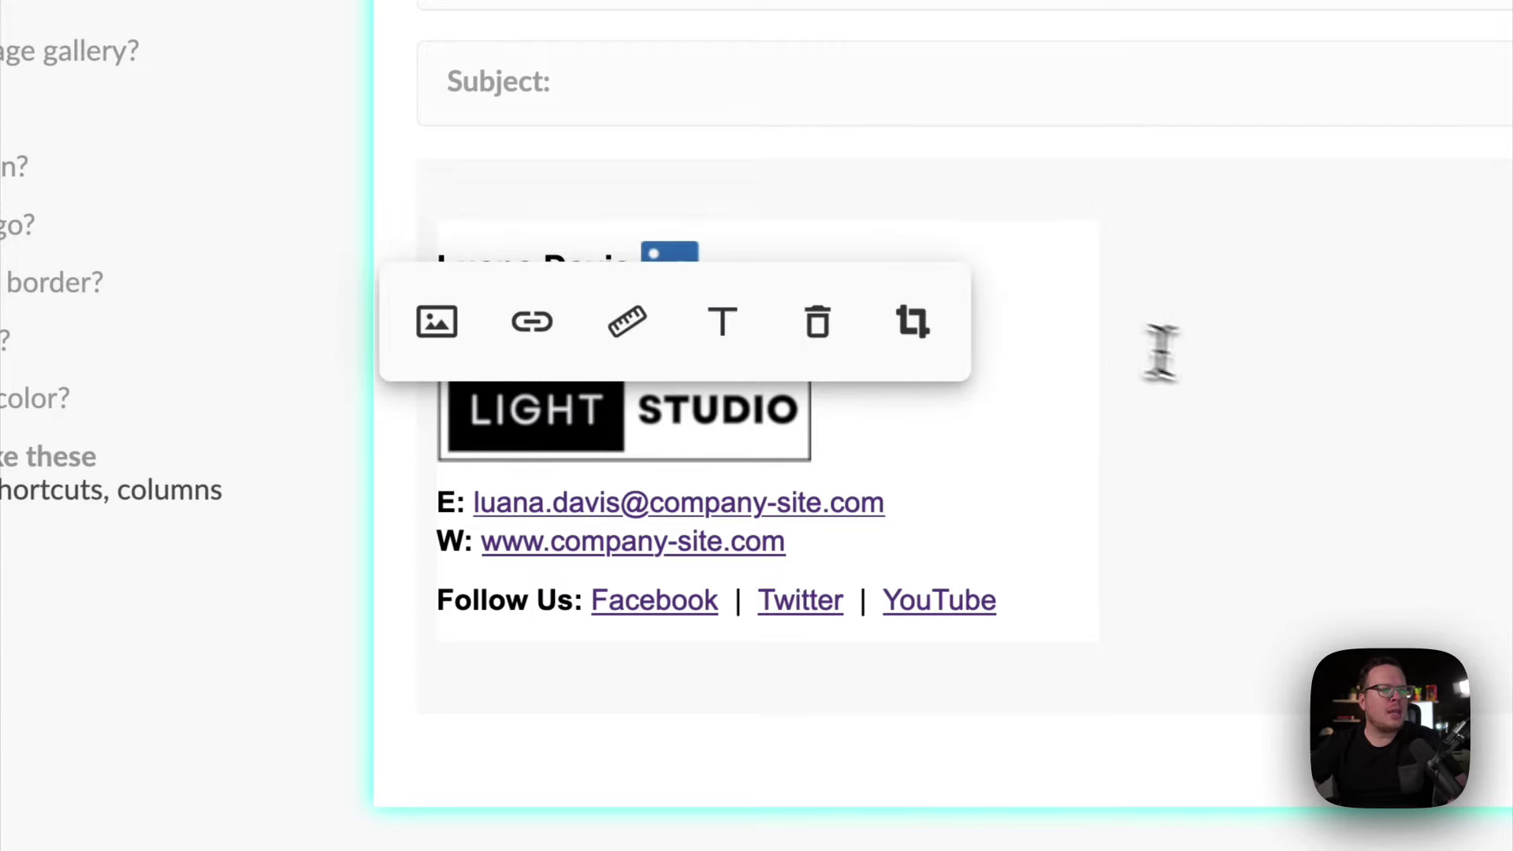
{"action": "left_click", "coordinate": [1253, 380]}
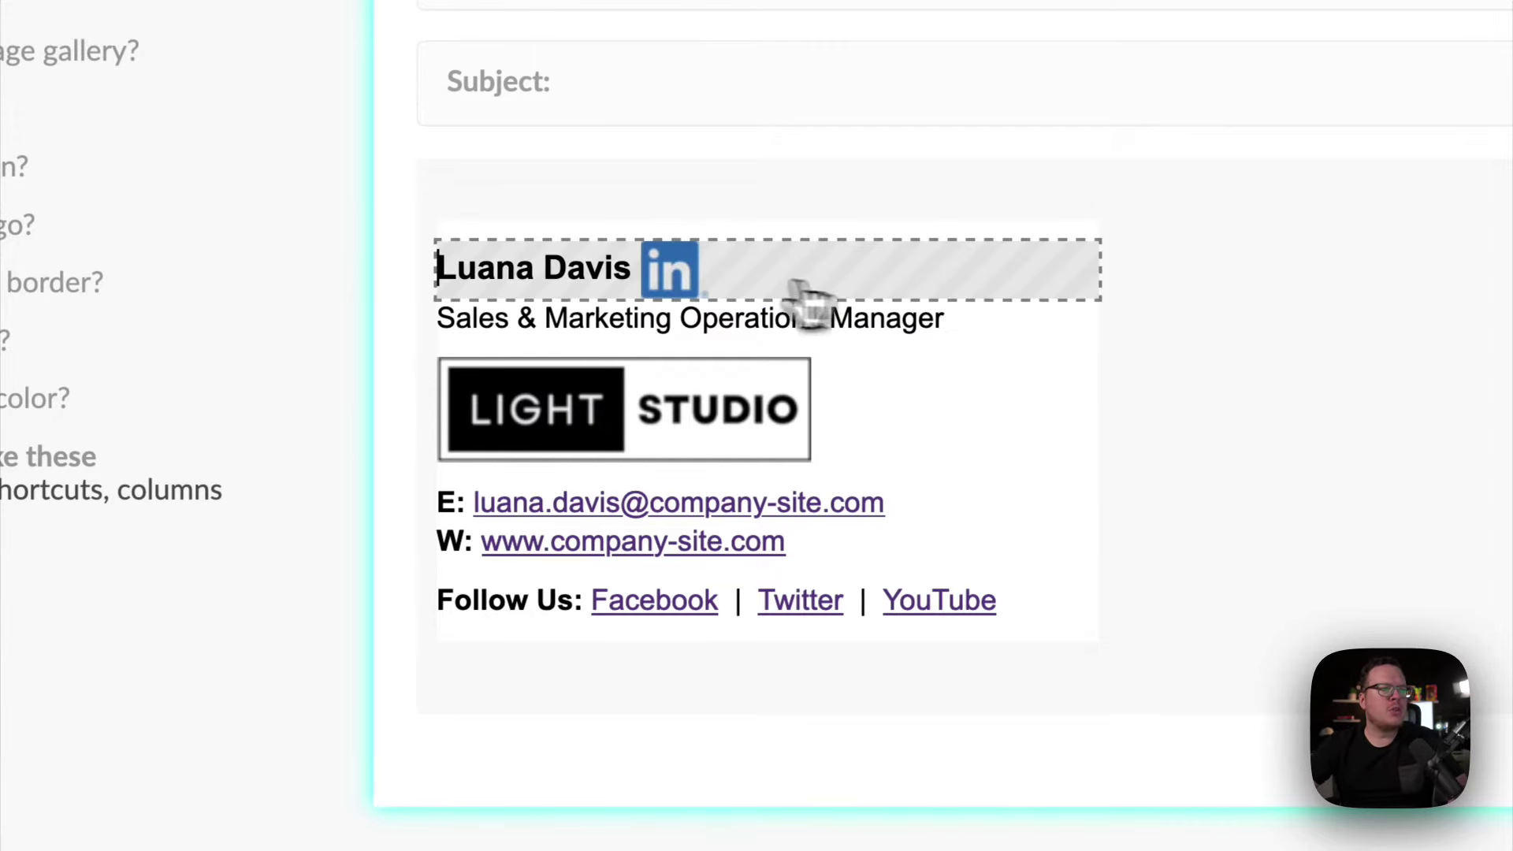
{"action": "left_click", "coordinate": [679, 293]}
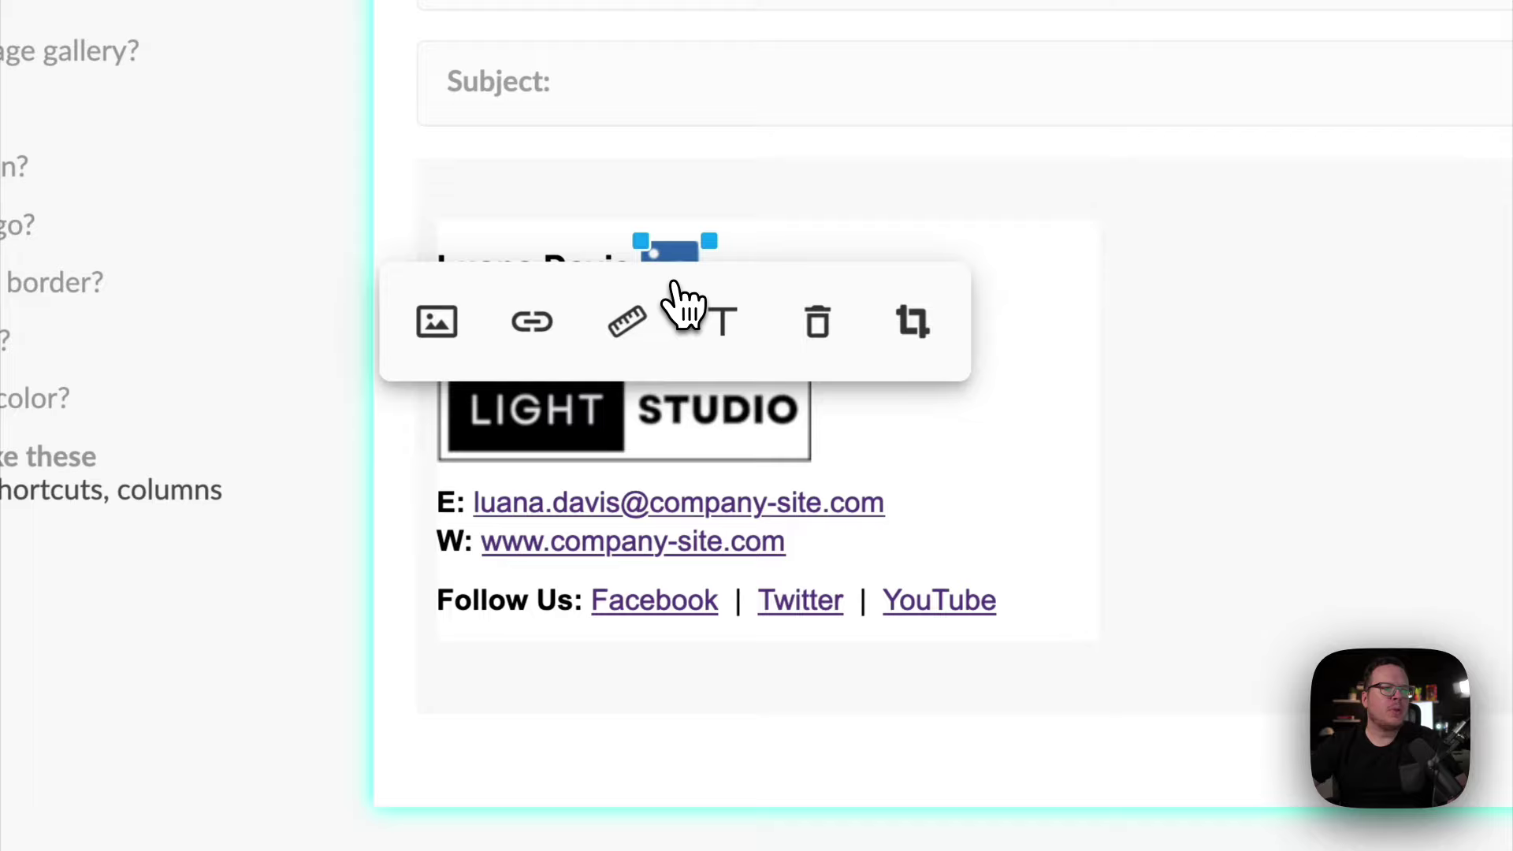
{"action": "left_click", "coordinate": [529, 324]}
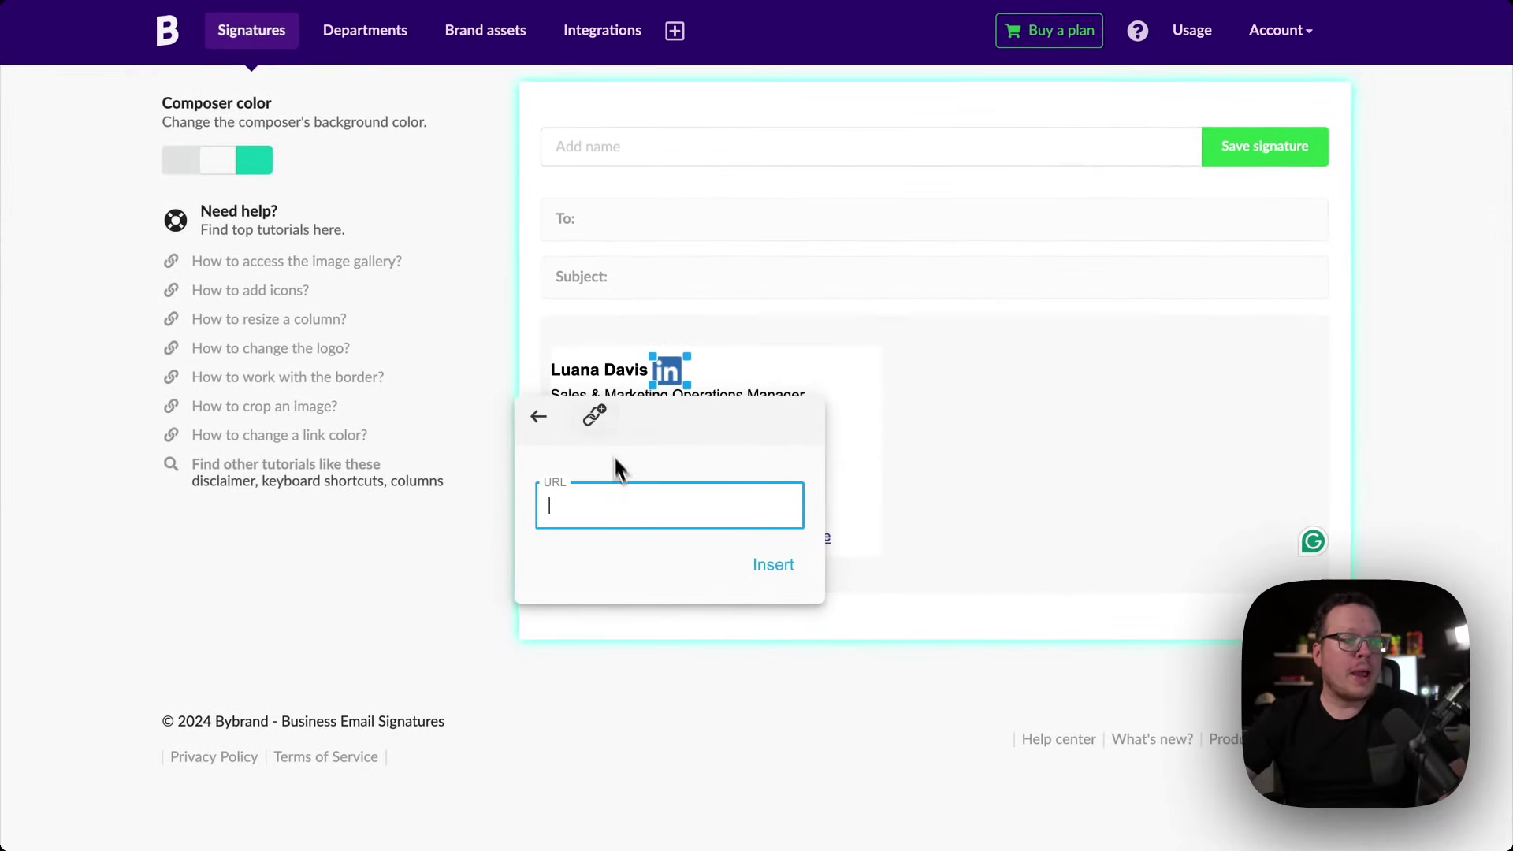
{"action": "type", "text": "https://www.linkedin.com/in/profile"}
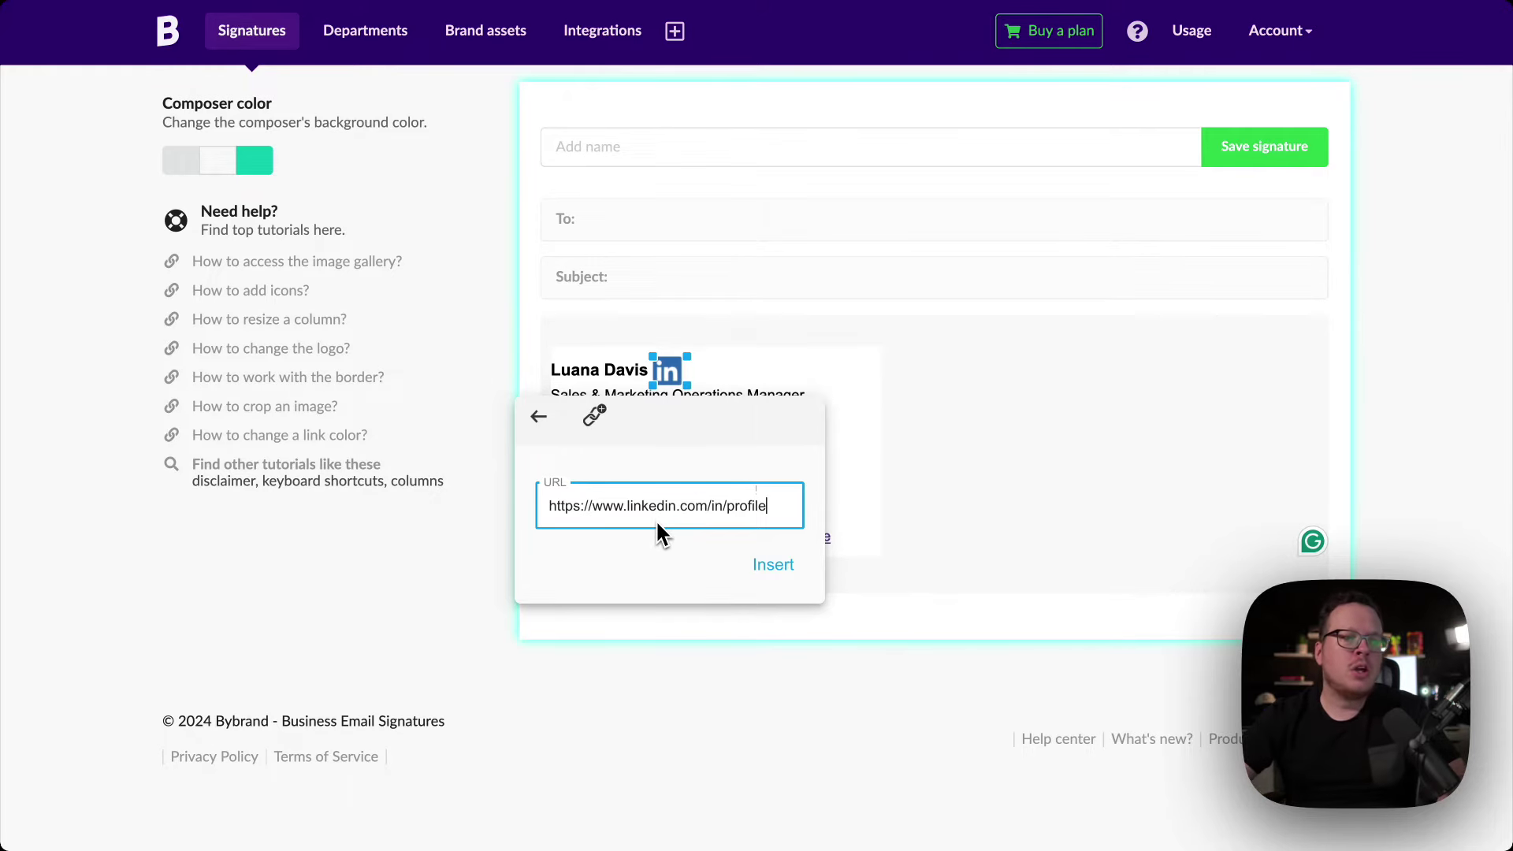
{"action": "left_click", "coordinate": [773, 566]}
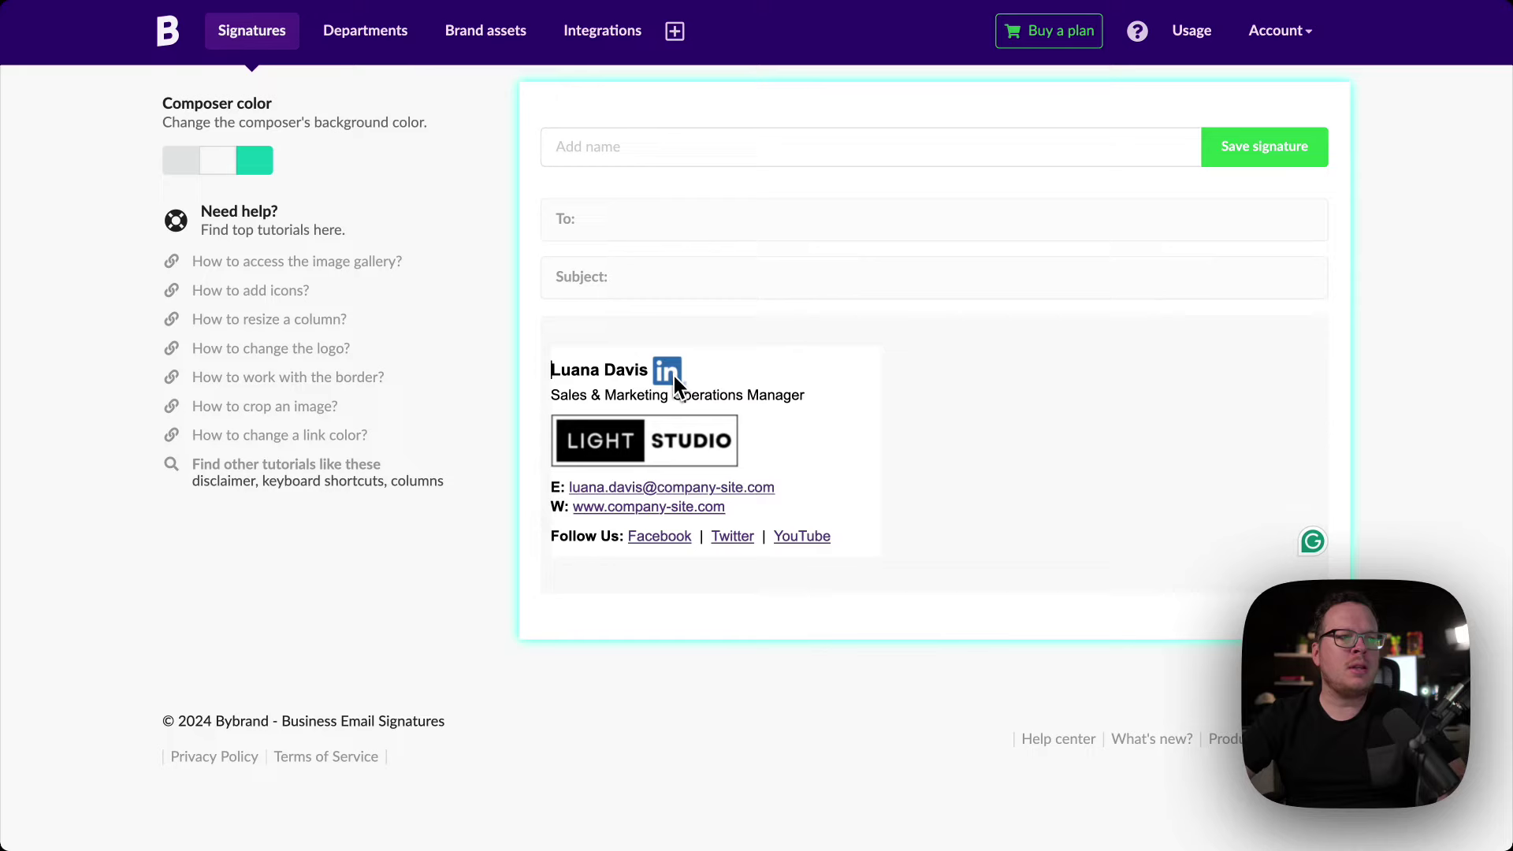
Step: Delete the Follow Us social line and type 'Connect with us on Linke' in its place
{"action": "left_click", "coordinate": [926, 416]}
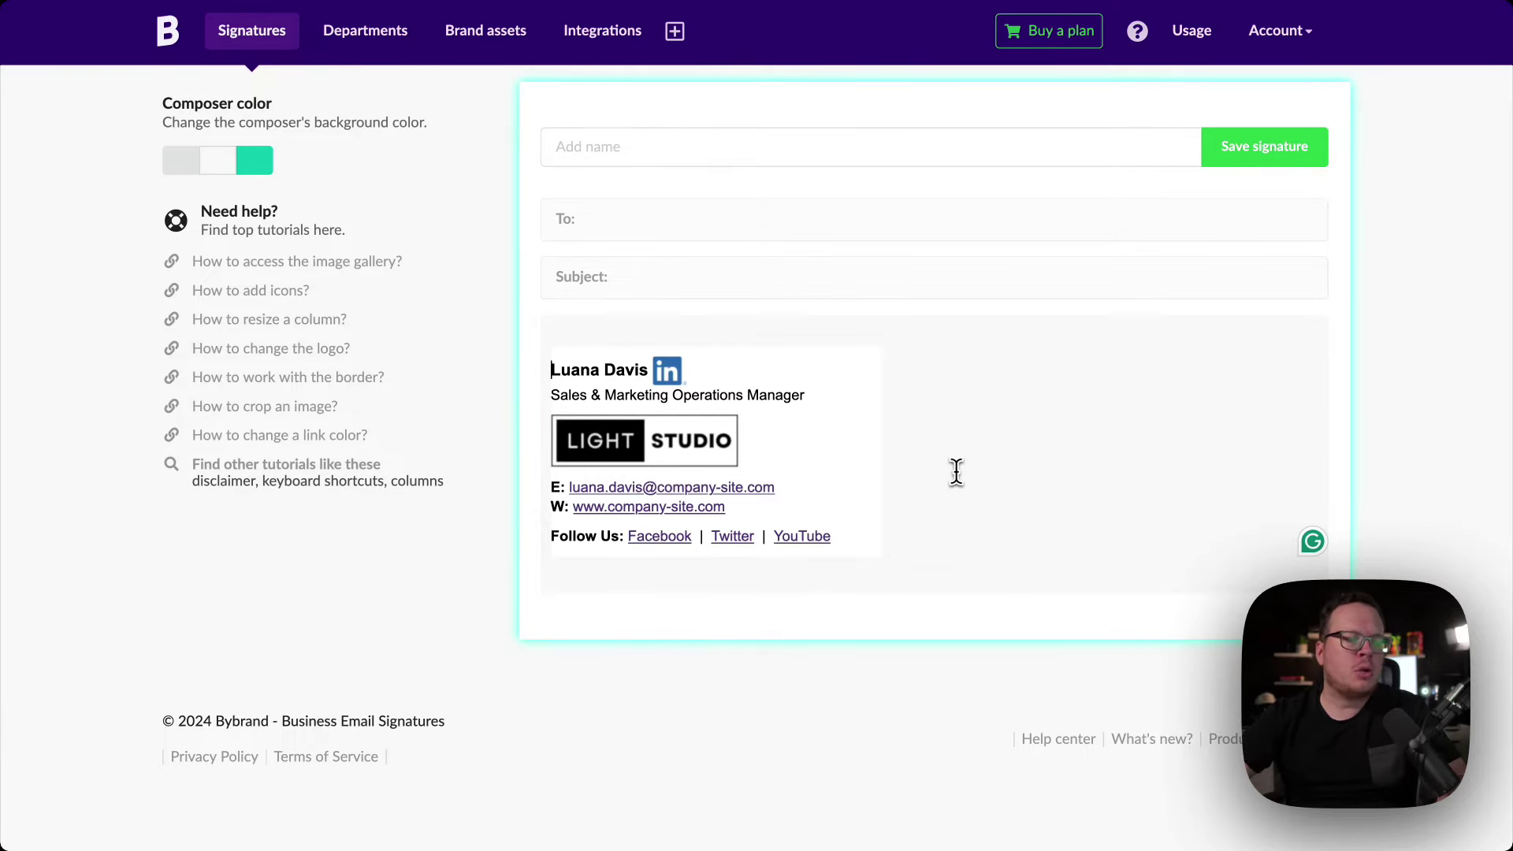
{"action": "left_click", "coordinate": [837, 538]}
{"action": "left_click_drag", "start_coordinate": [836, 538], "coordinate": [588, 545]}
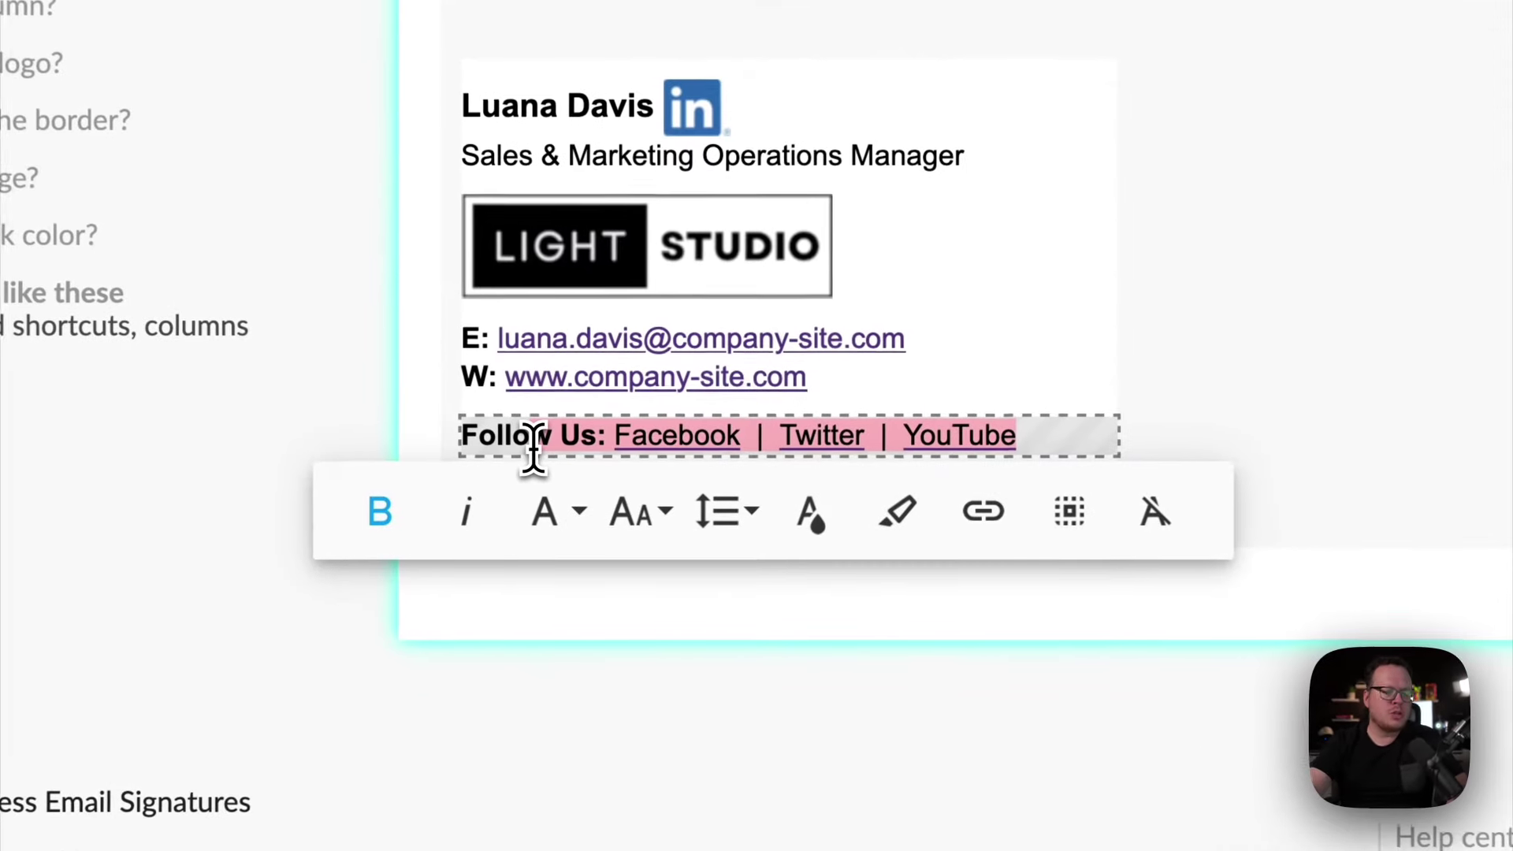
{"action": "key", "text": "BackSpace"}
{"action": "key", "text": "BackSpace"}
{"action": "key", "text": "BackSpace"}
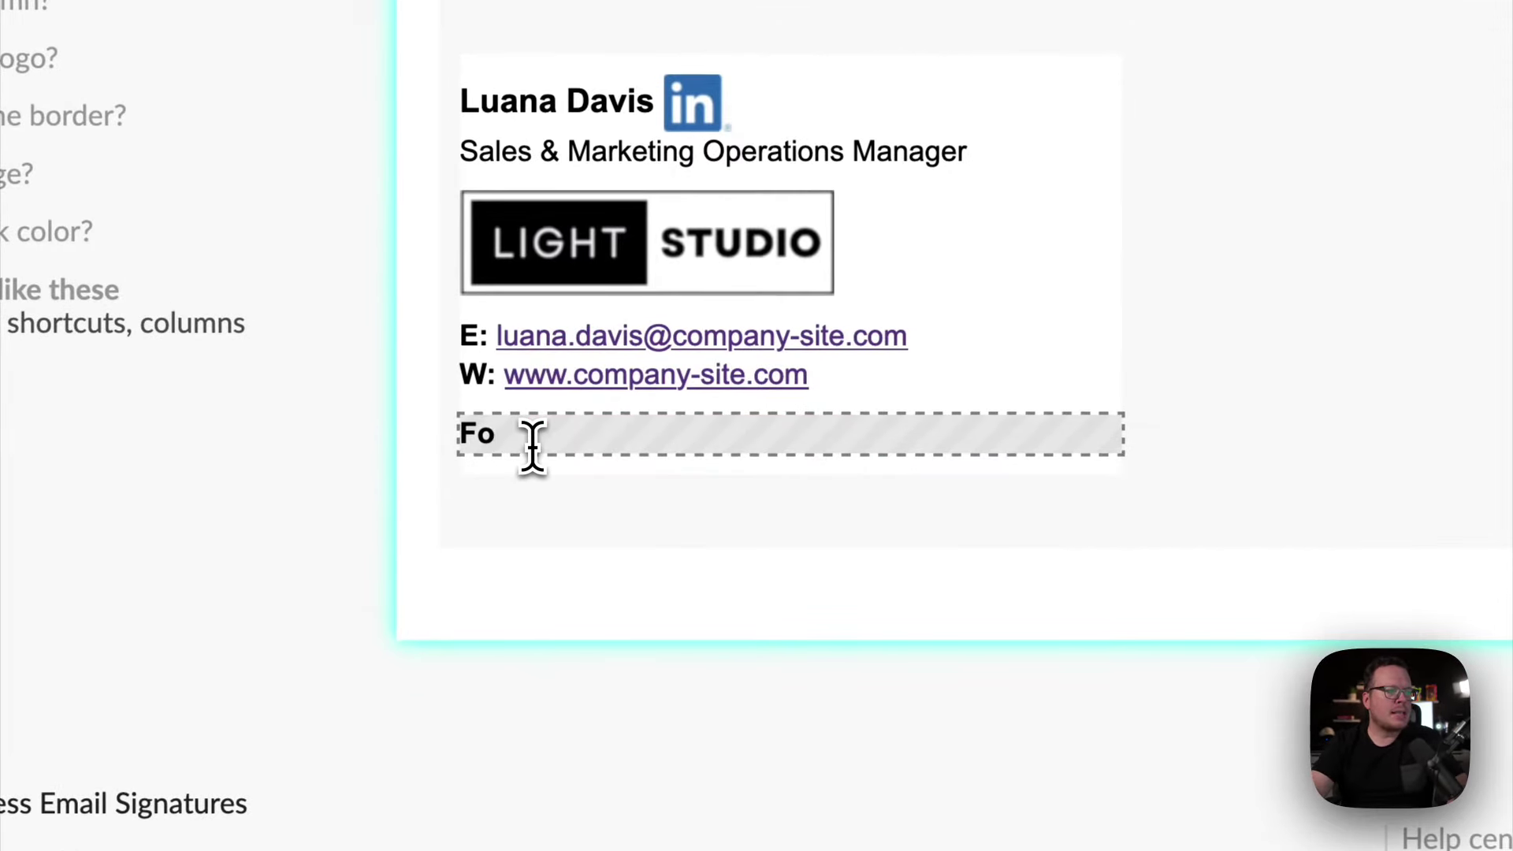
{"action": "type", "text": "C"}
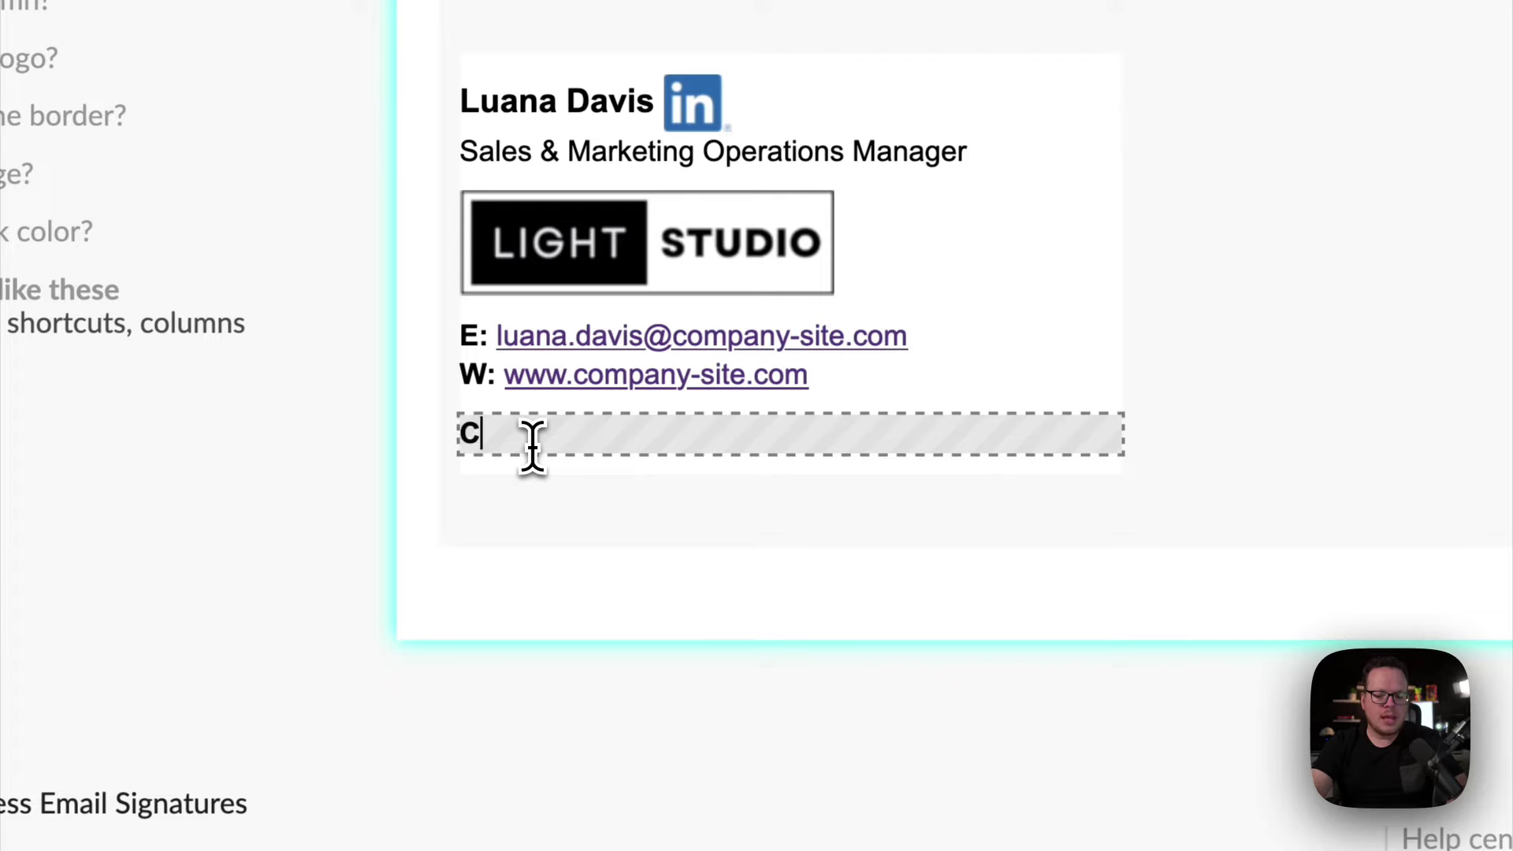
{"action": "type", "text": "onnect with u"}
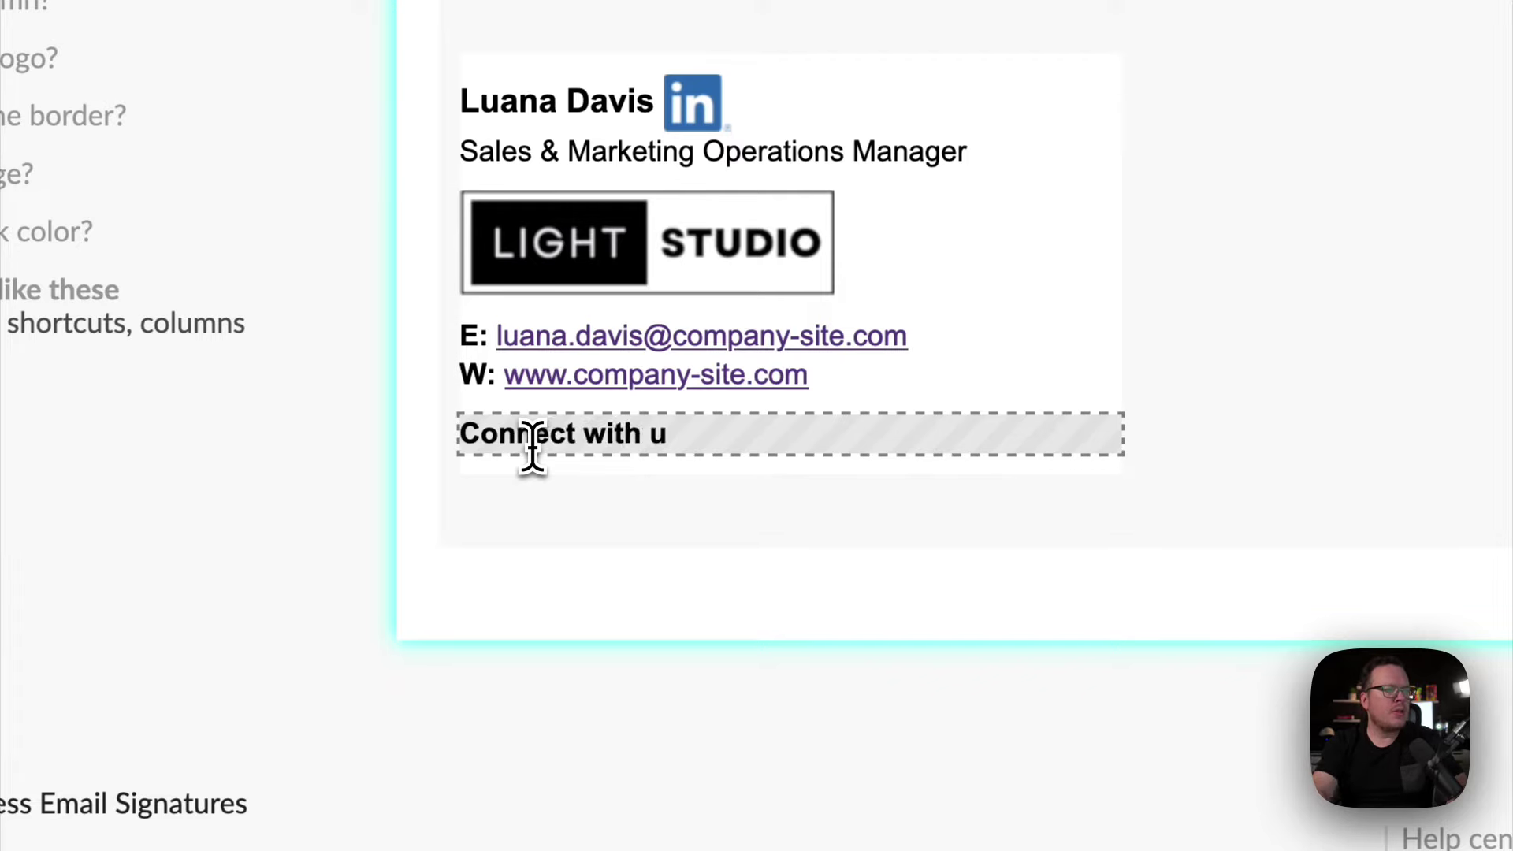
{"action": "type", "text": "s on LinkedIn"}
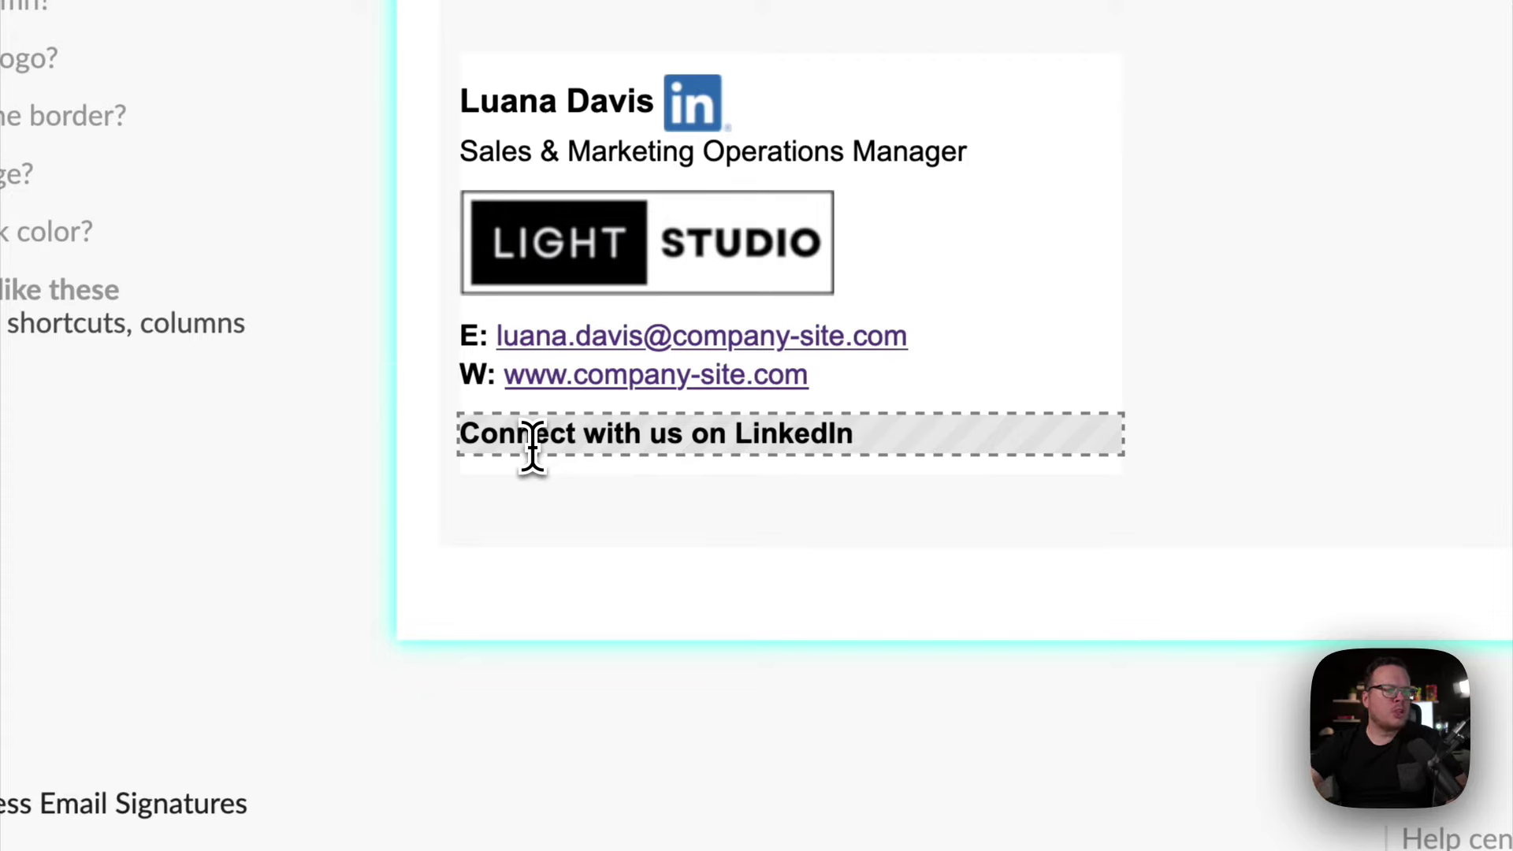
{"action": "triple_click", "coordinate": [564, 438]}
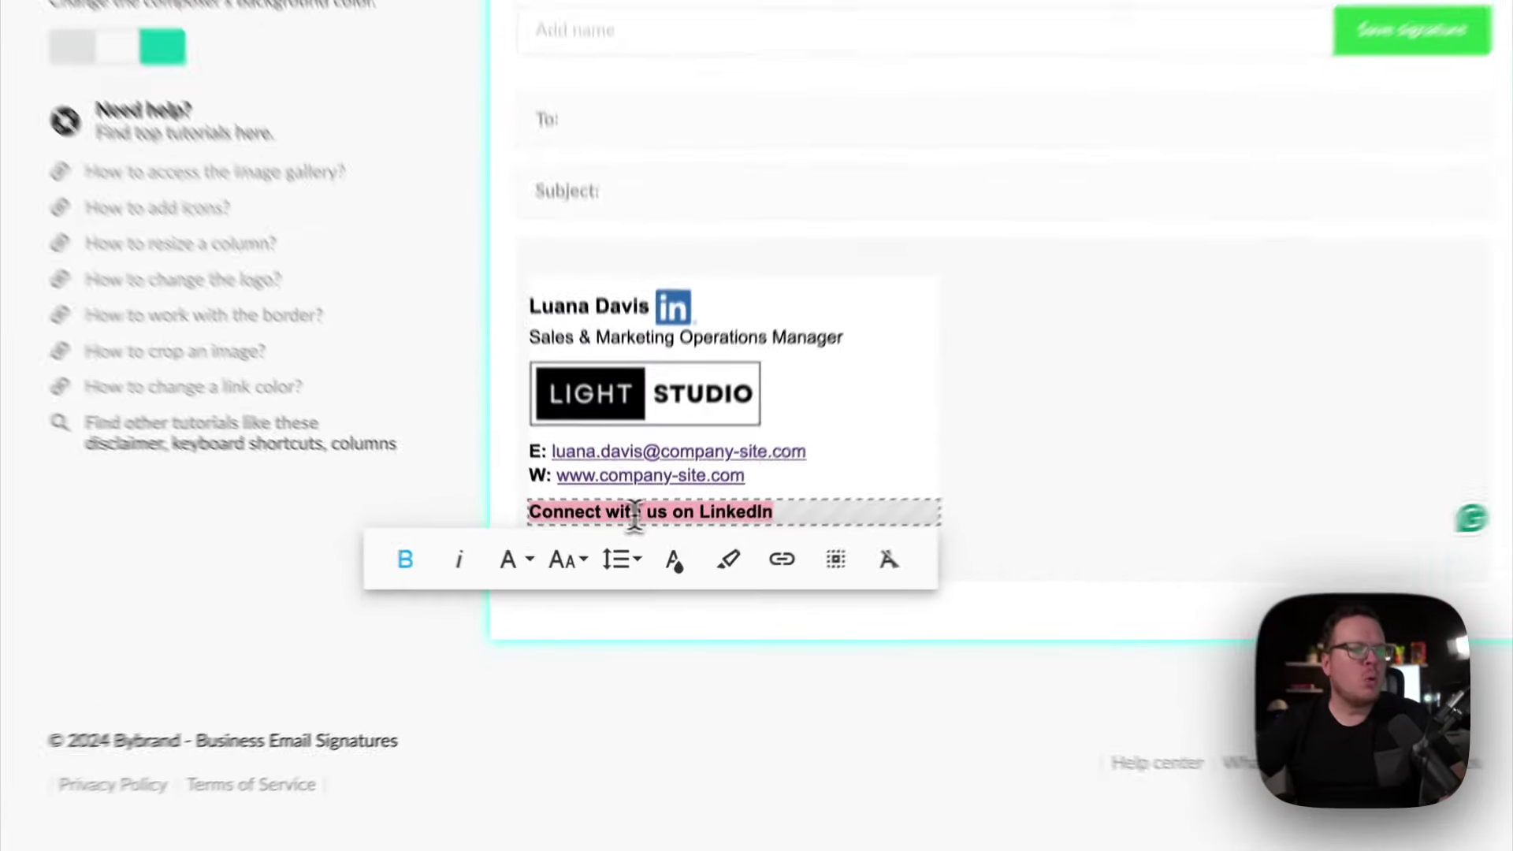
{"action": "left_click", "coordinate": [758, 583]}
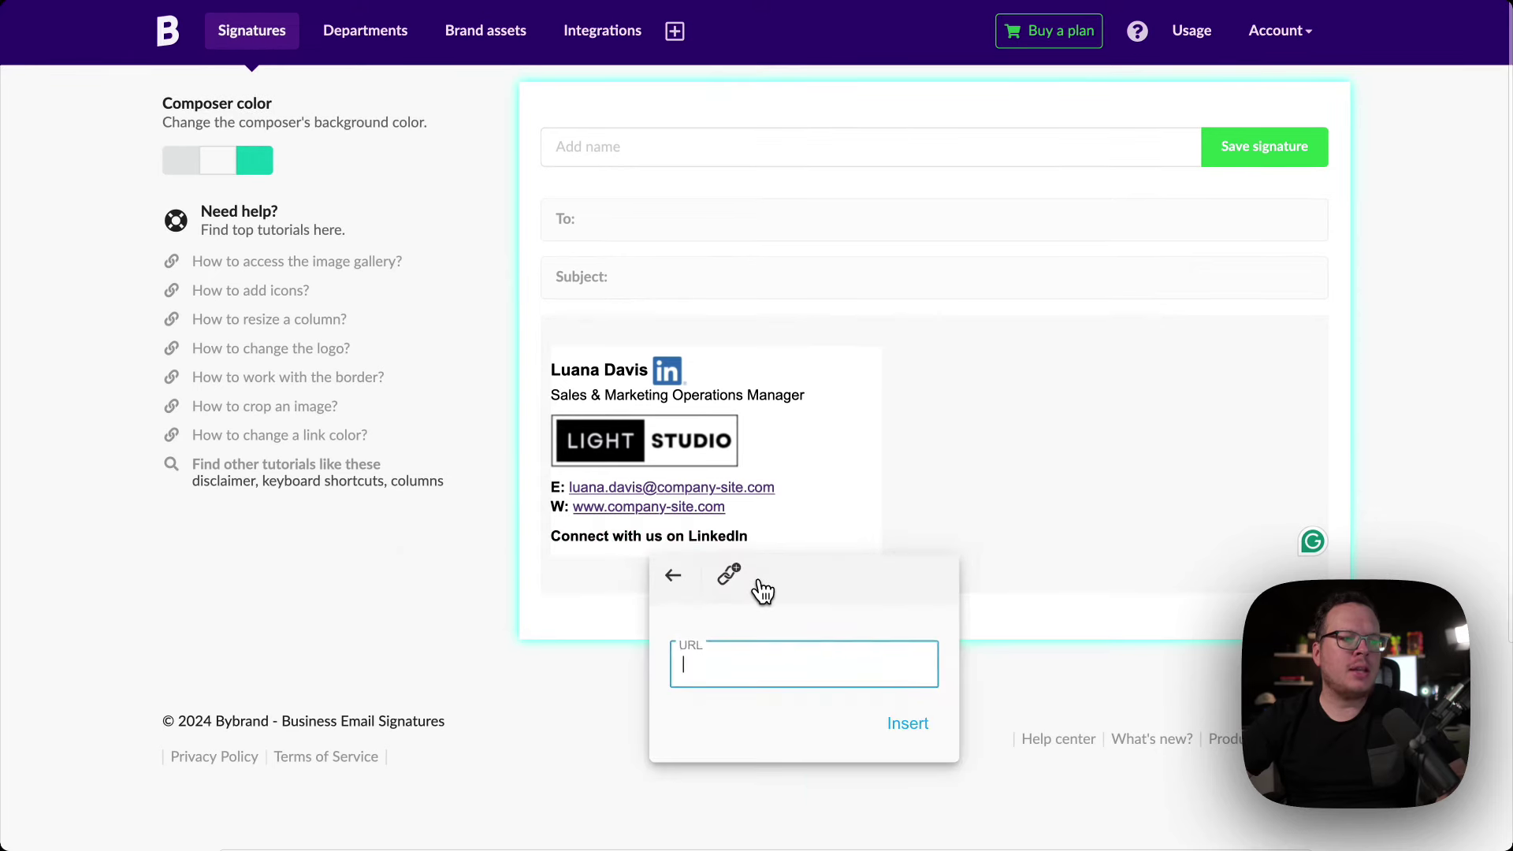
{"action": "type", "text": "https://www.linkedin.com/in/profile"}
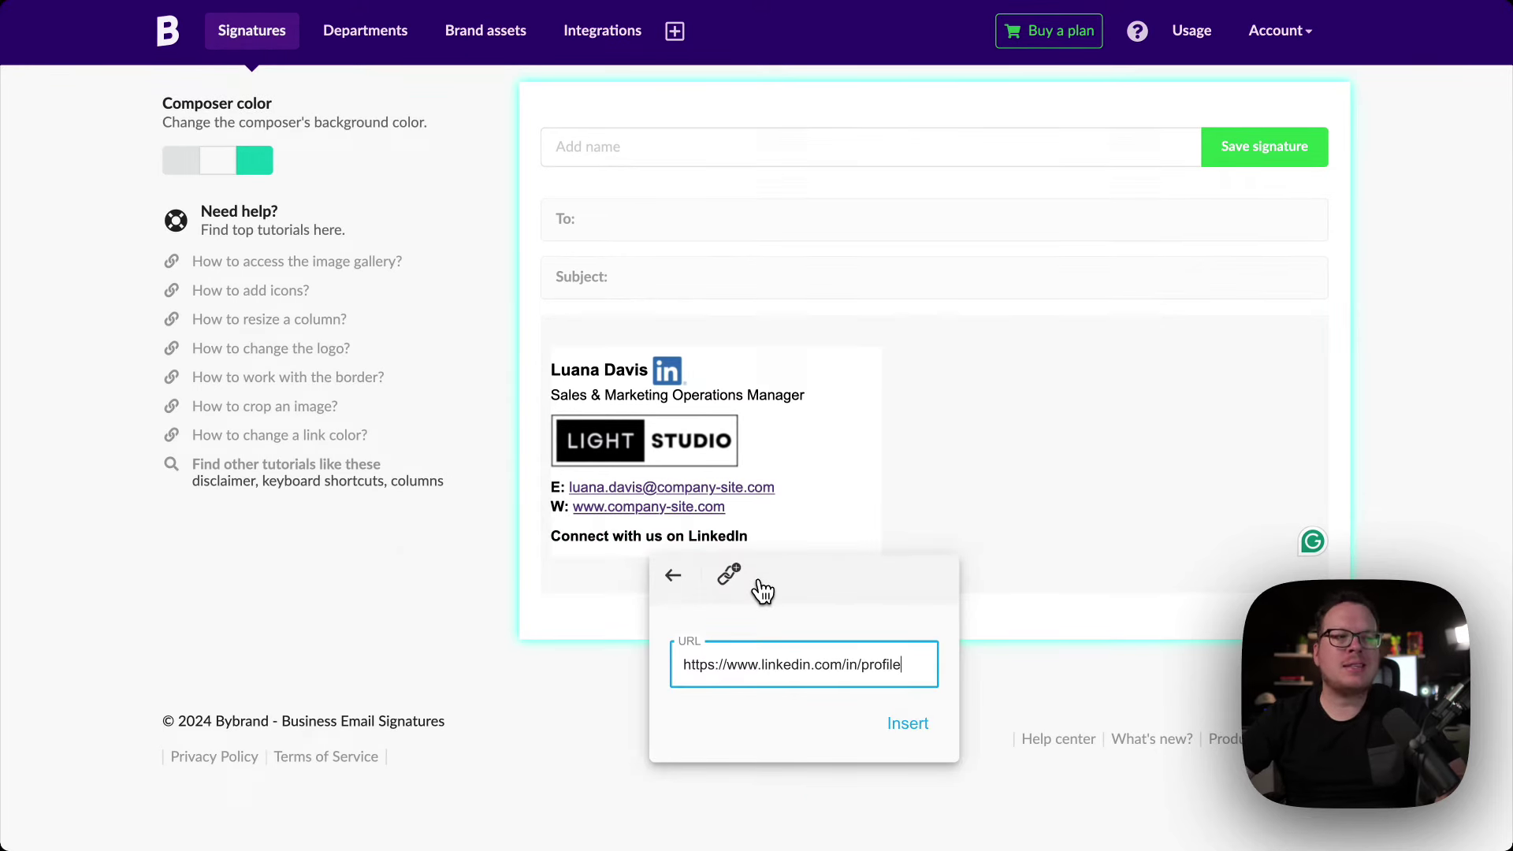
{"action": "left_click", "coordinate": [909, 729]}
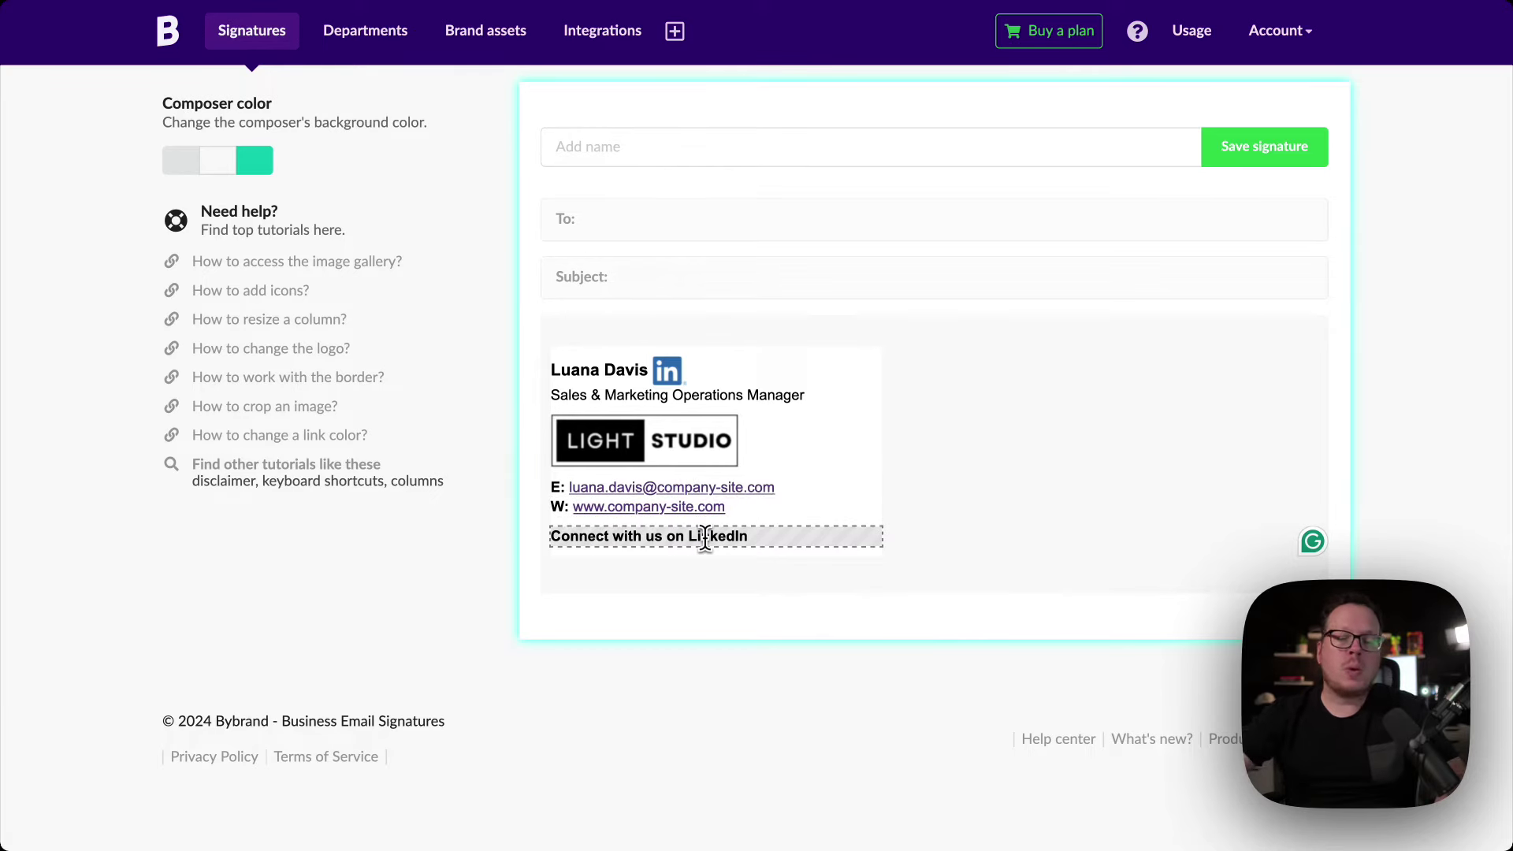
Step: Color the entire 'Connect with us on LinkedIn' line purple using the purple swatch
{"action": "left_click", "coordinate": [704, 538]}
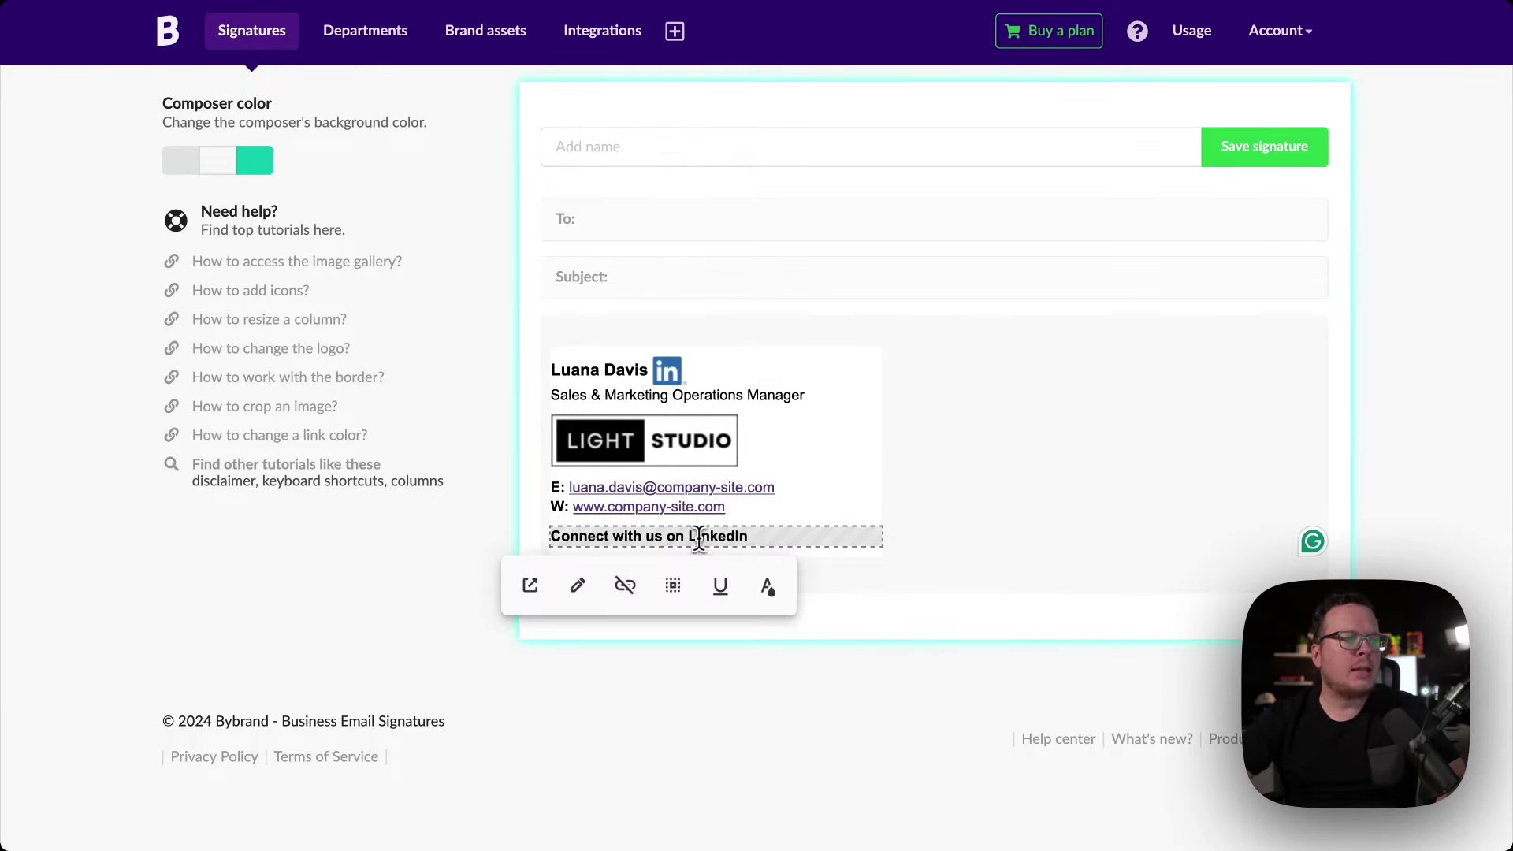
{"action": "triple_click", "coordinate": [699, 538]}
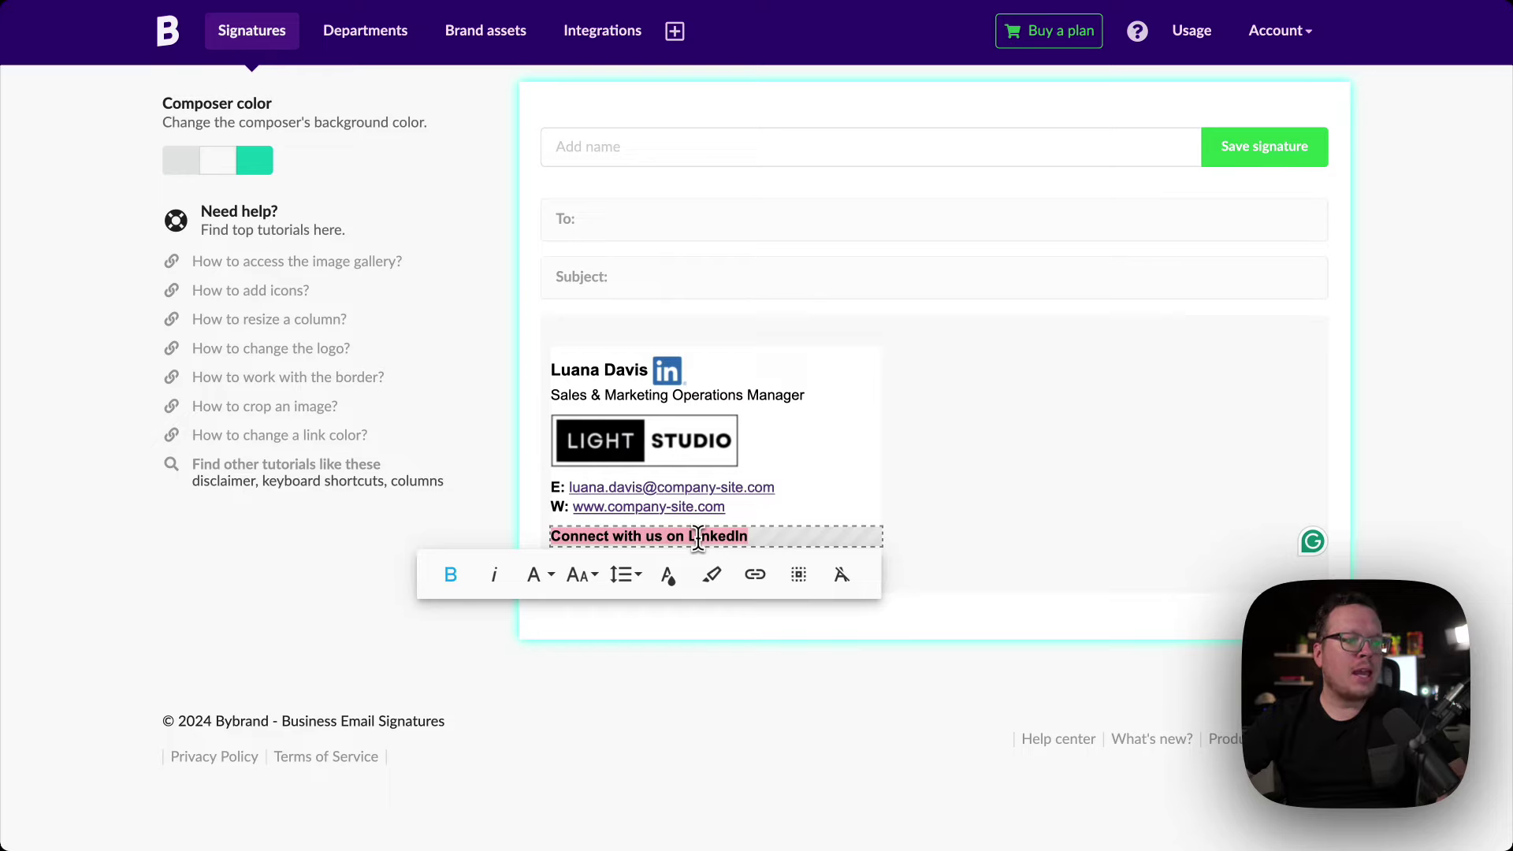
{"action": "left_click", "coordinate": [669, 575]}
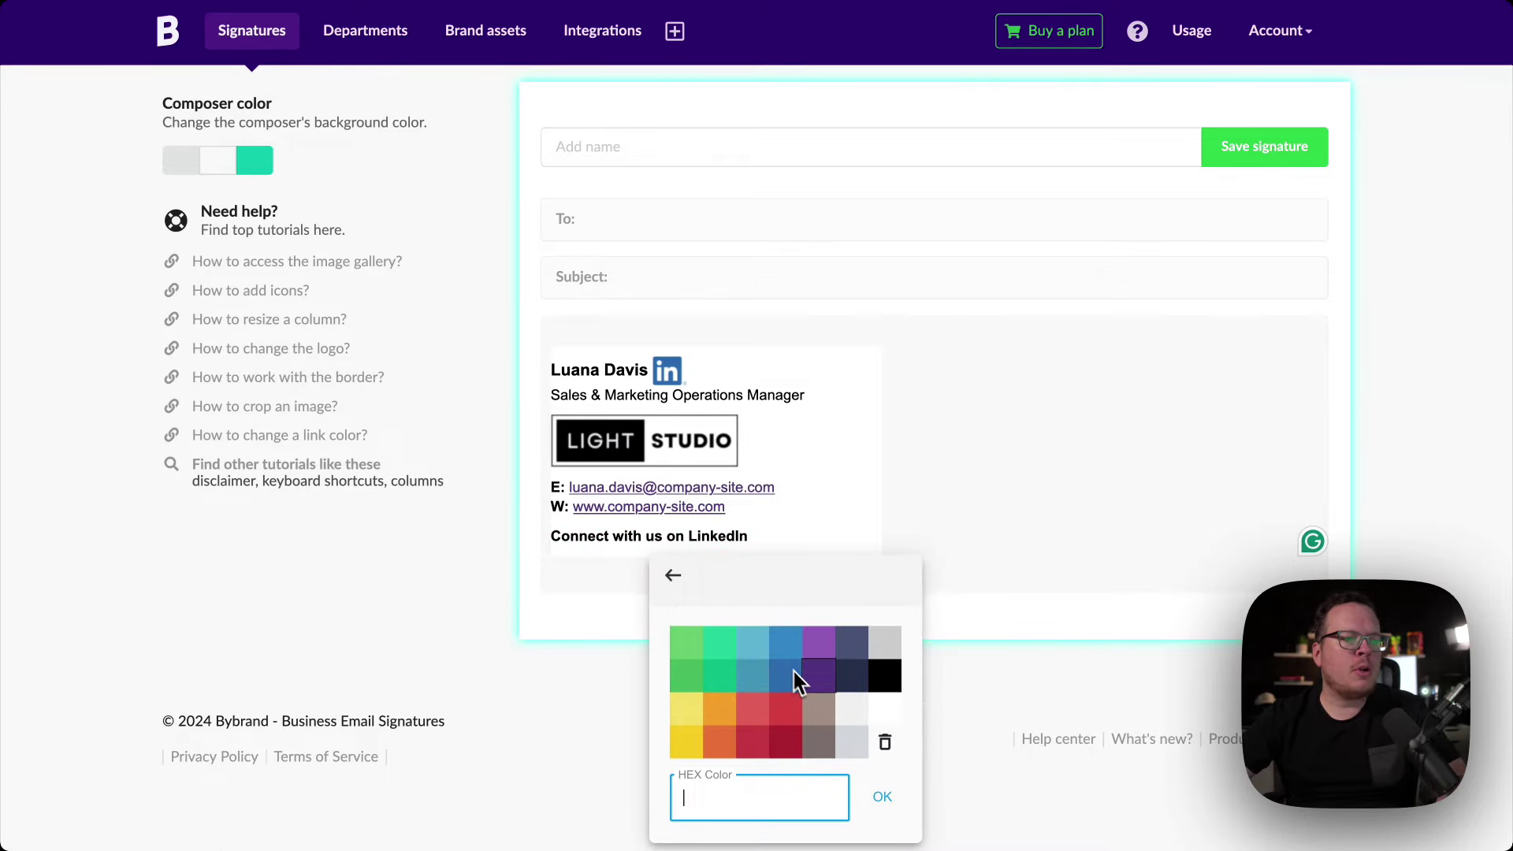
{"action": "left_click", "coordinate": [813, 678]}
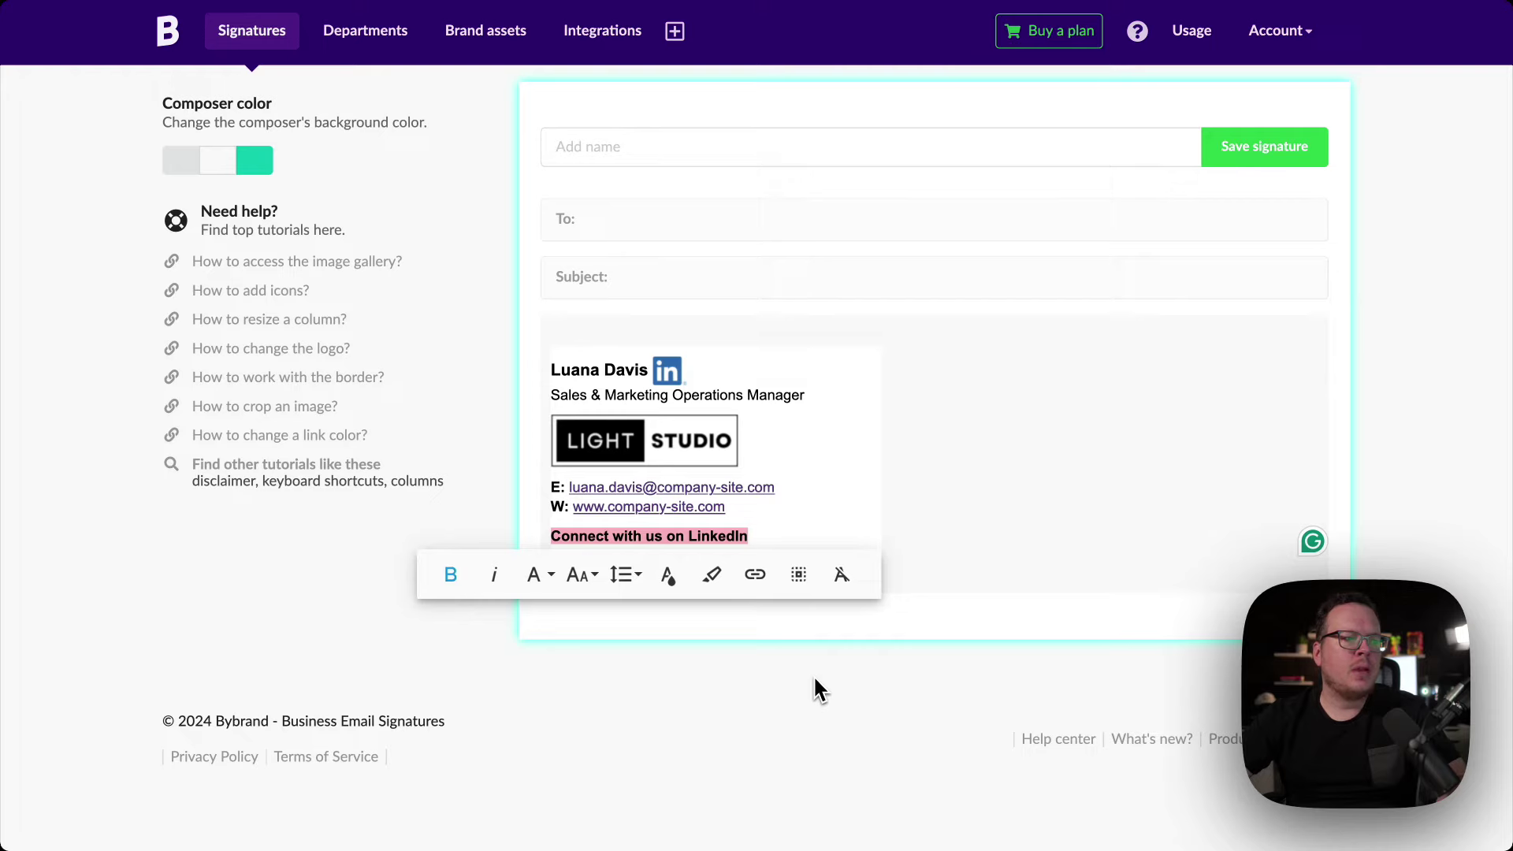
{"action": "left_click", "coordinate": [974, 591]}
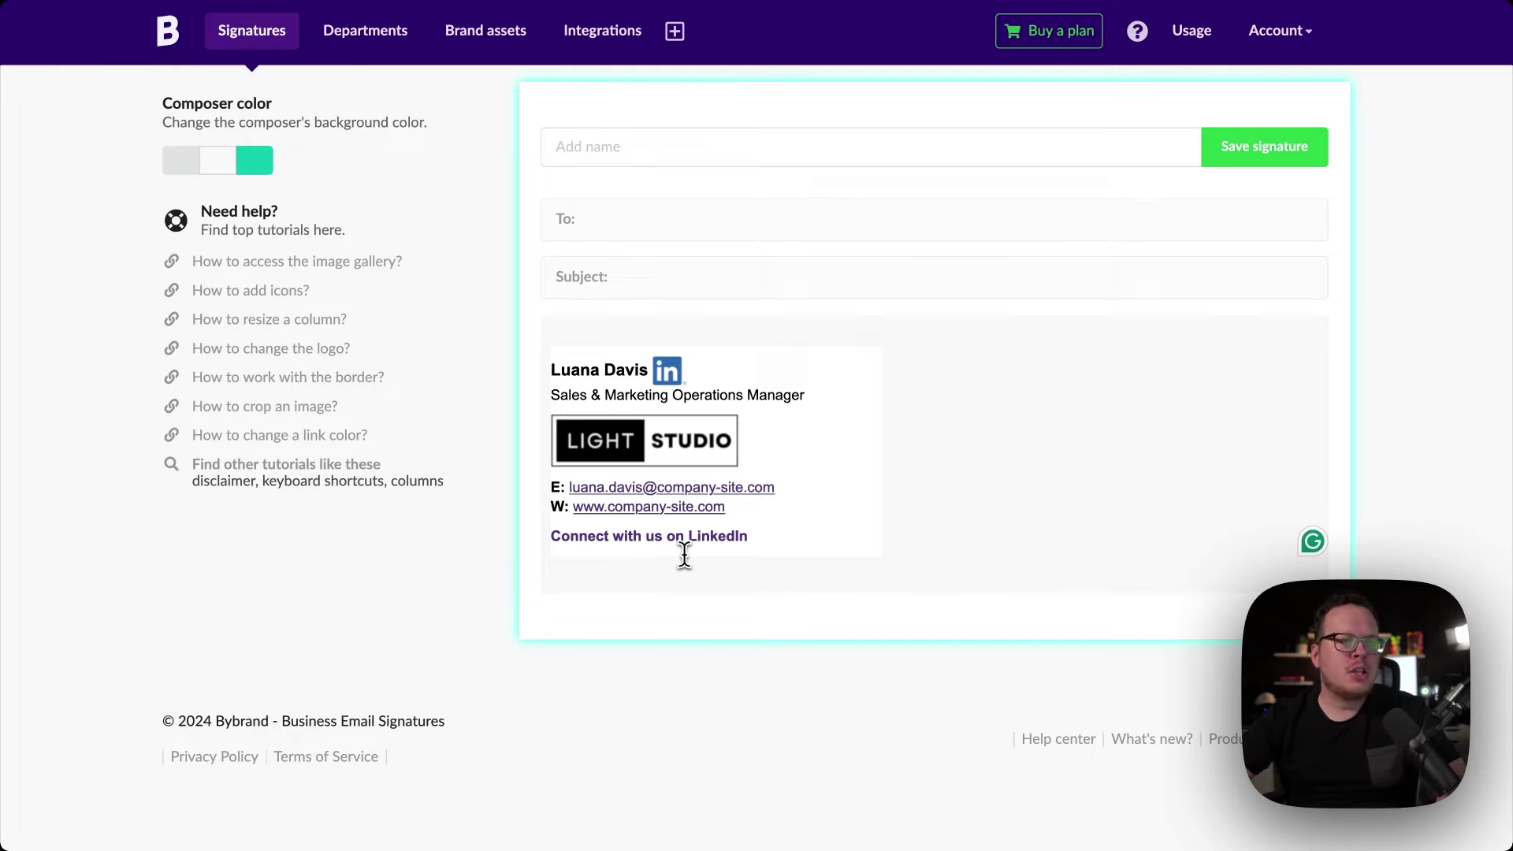
Step: Select the 'Connect with us on LinkedIn' row with the caret at its start
{"action": "left_click", "coordinate": [768, 540]}
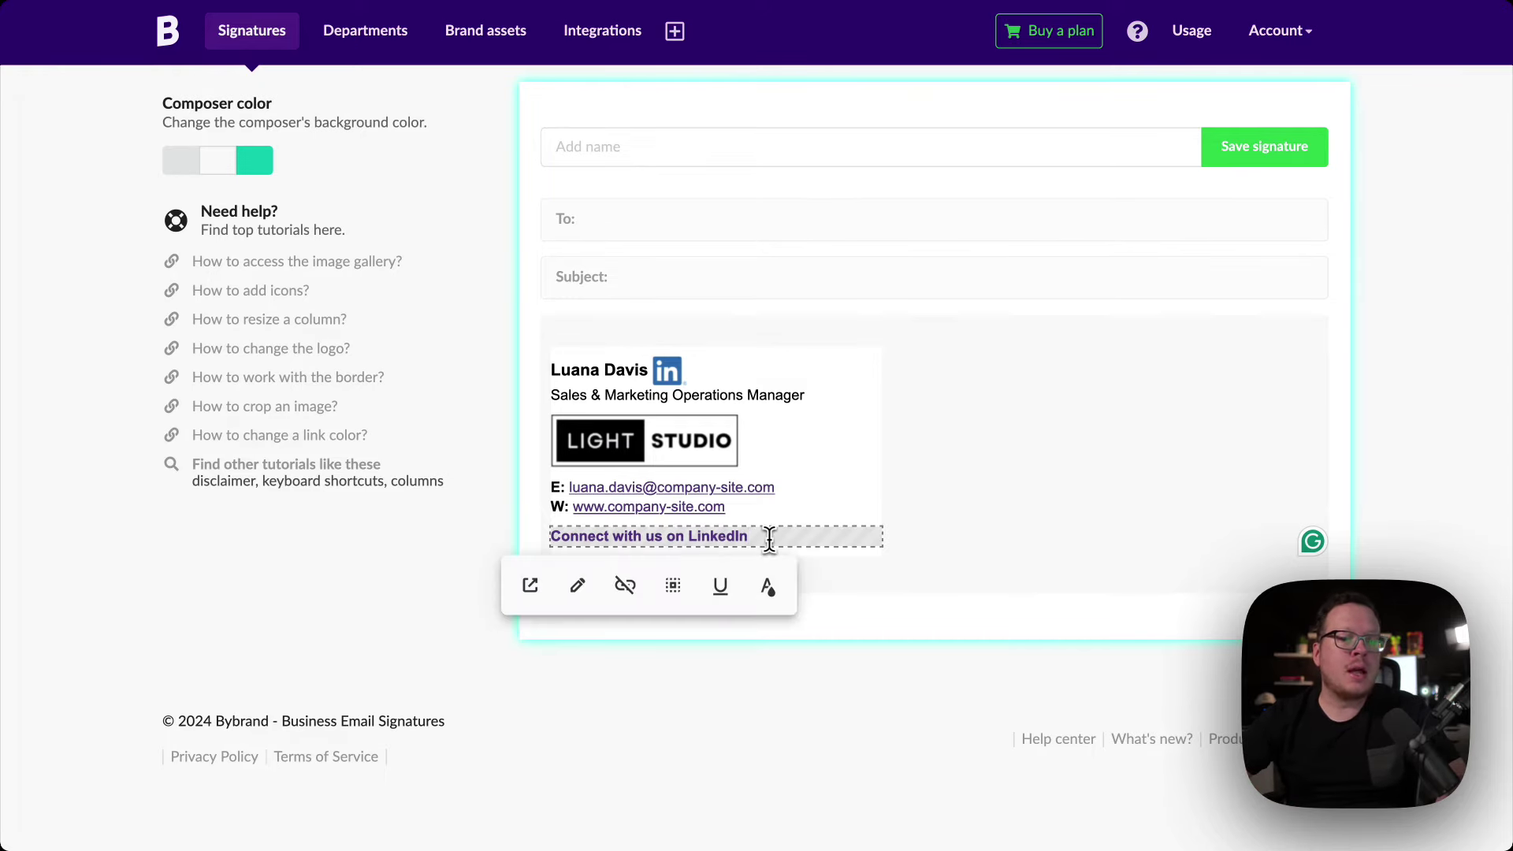
{"action": "left_click", "coordinate": [783, 521]}
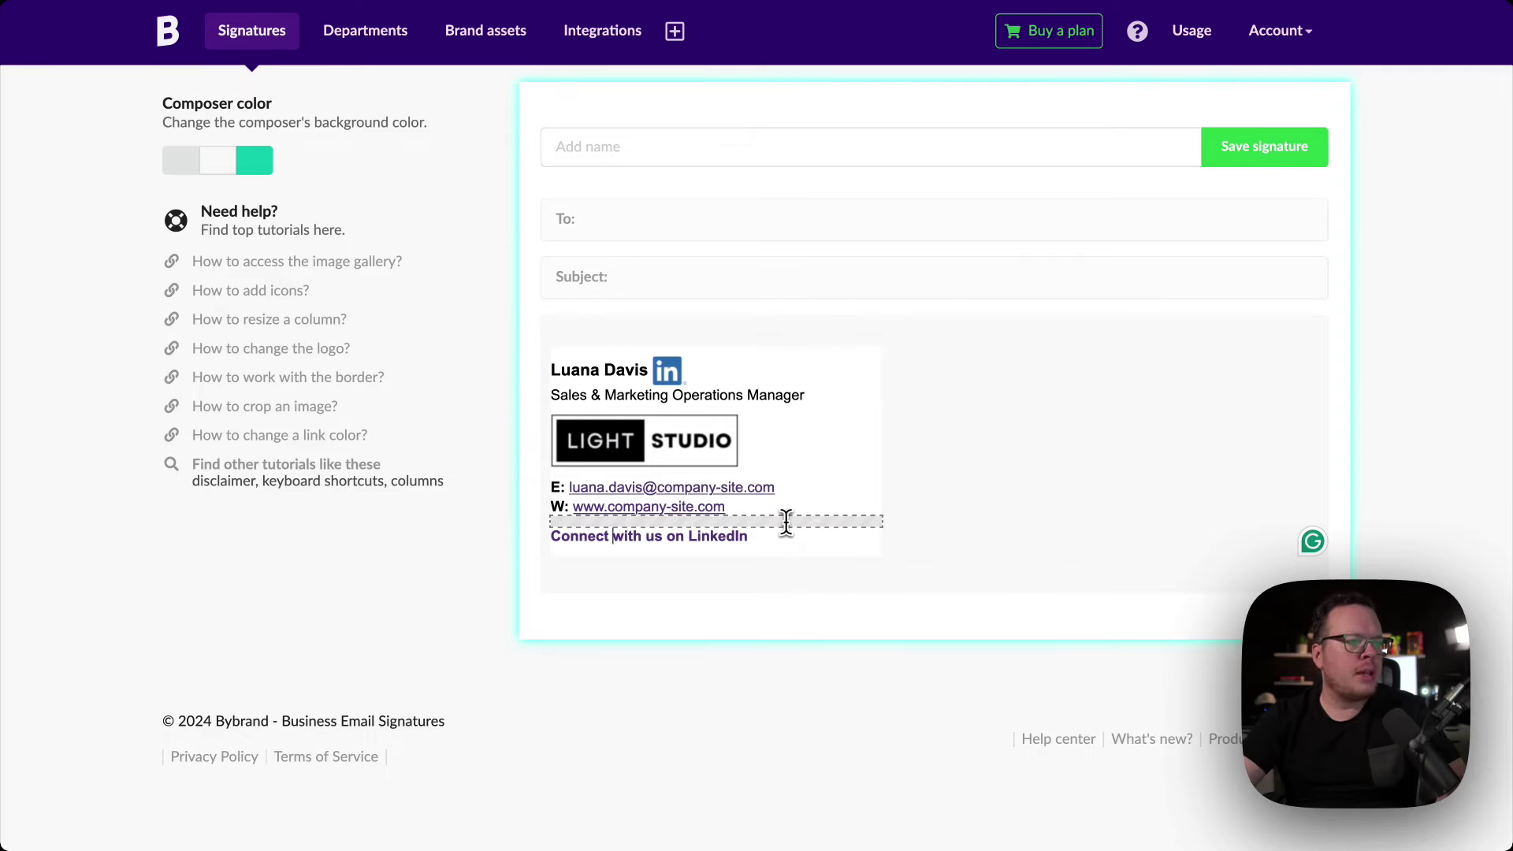
{"action": "key", "text": "Down"}
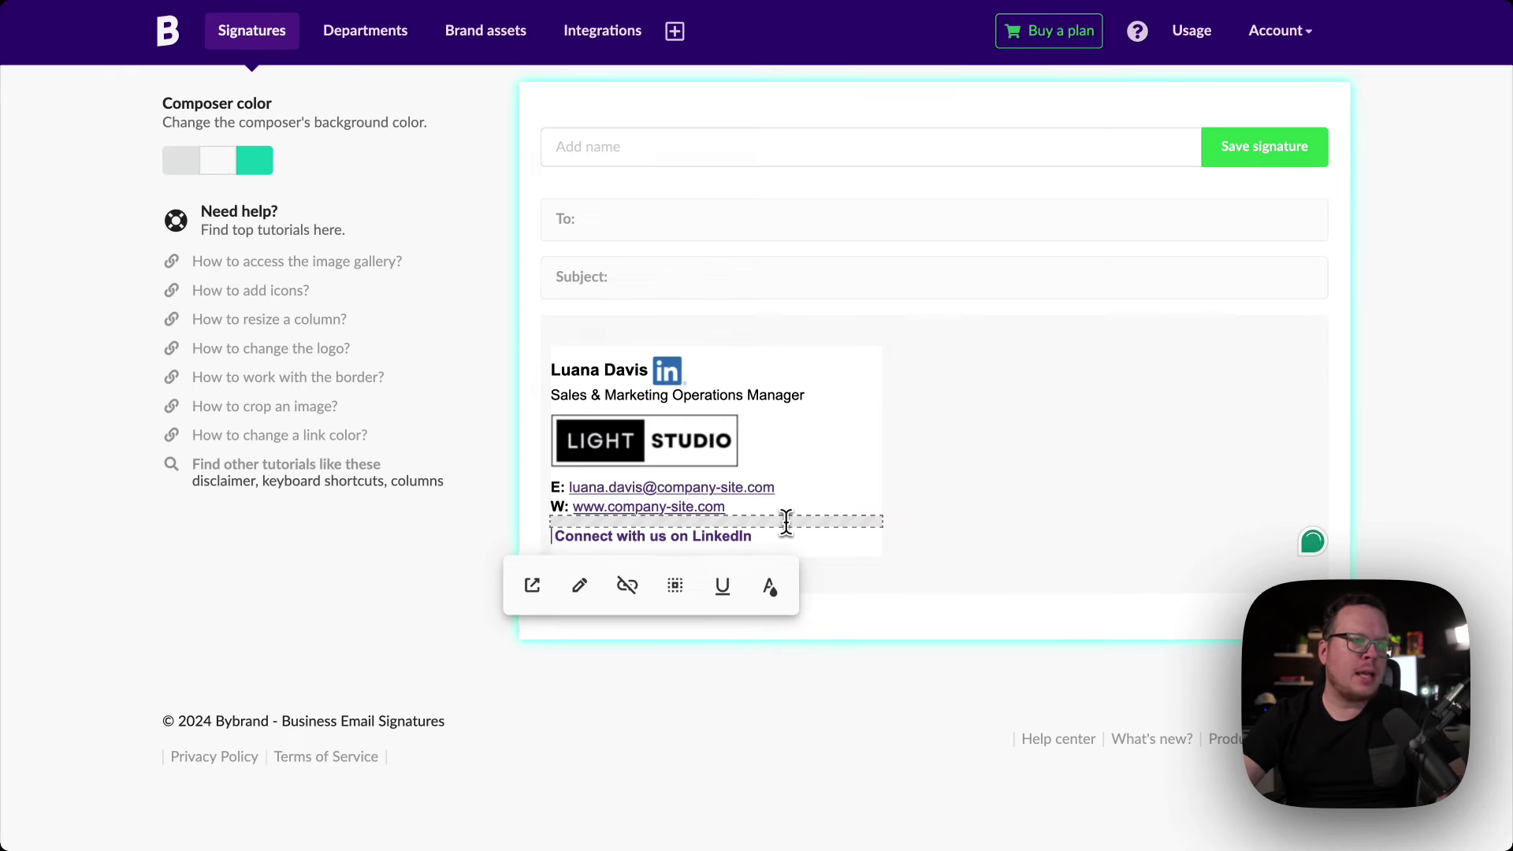
{"action": "left_click", "coordinate": [551, 537]}
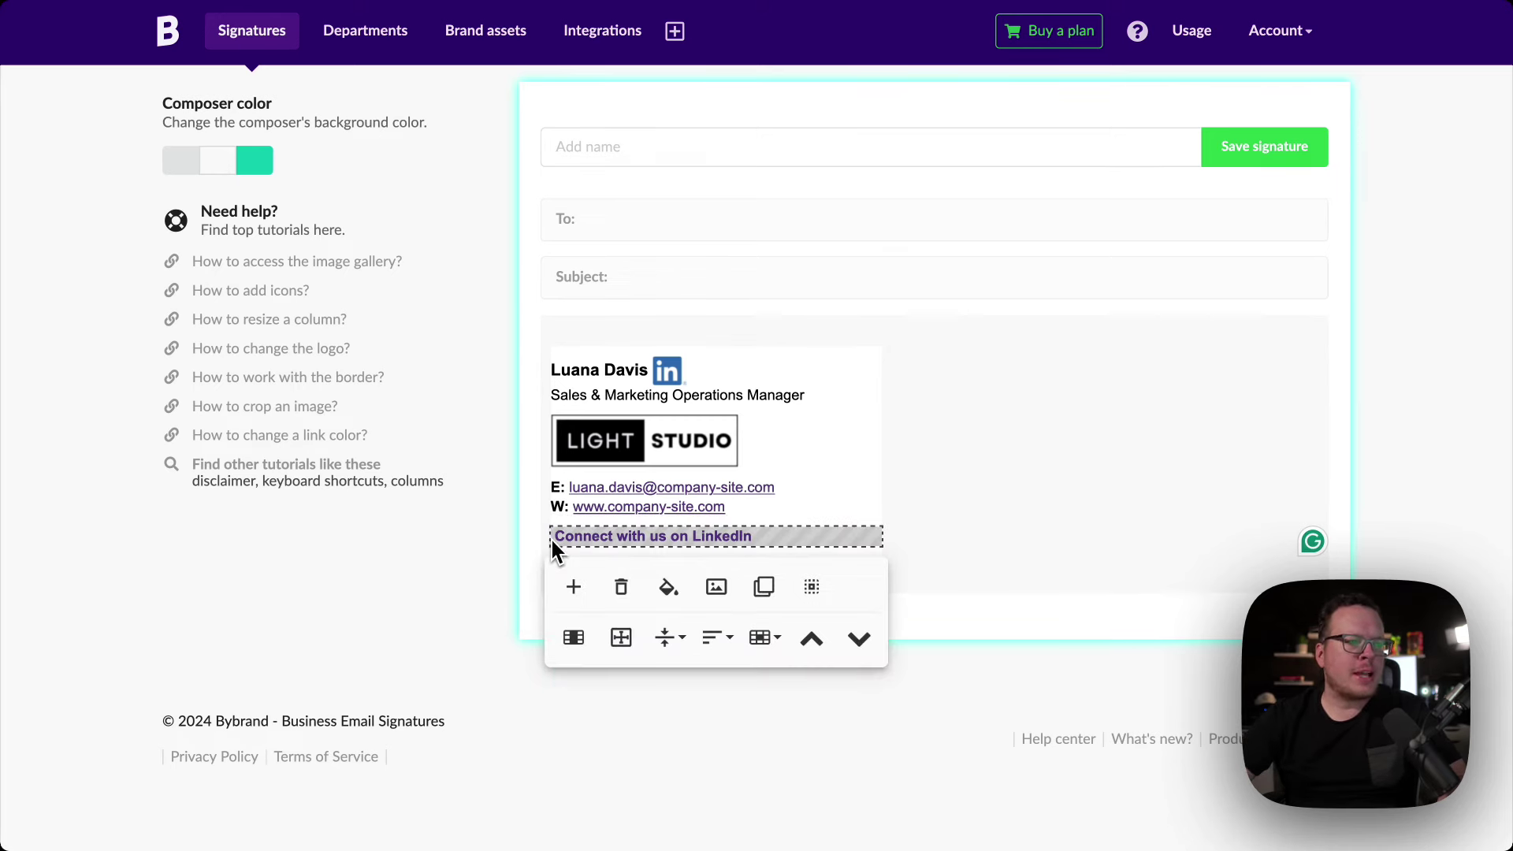
Step: Compare the gallery icon styles and insert the Dark circle outline LinkedIn icon into the row
{"action": "left_click", "coordinate": [716, 589]}
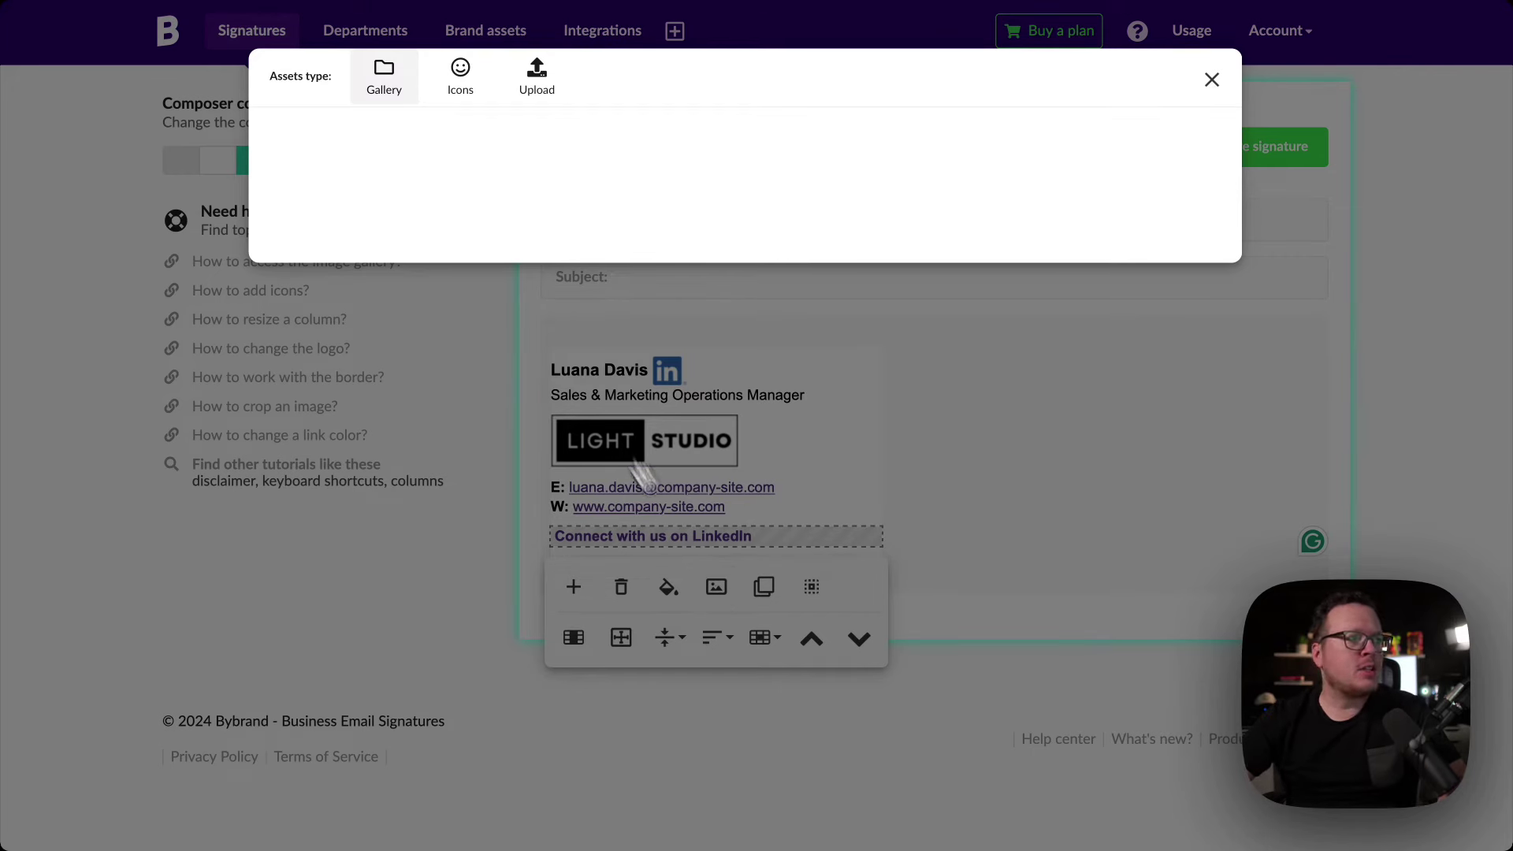
{"action": "left_click", "coordinate": [463, 85]}
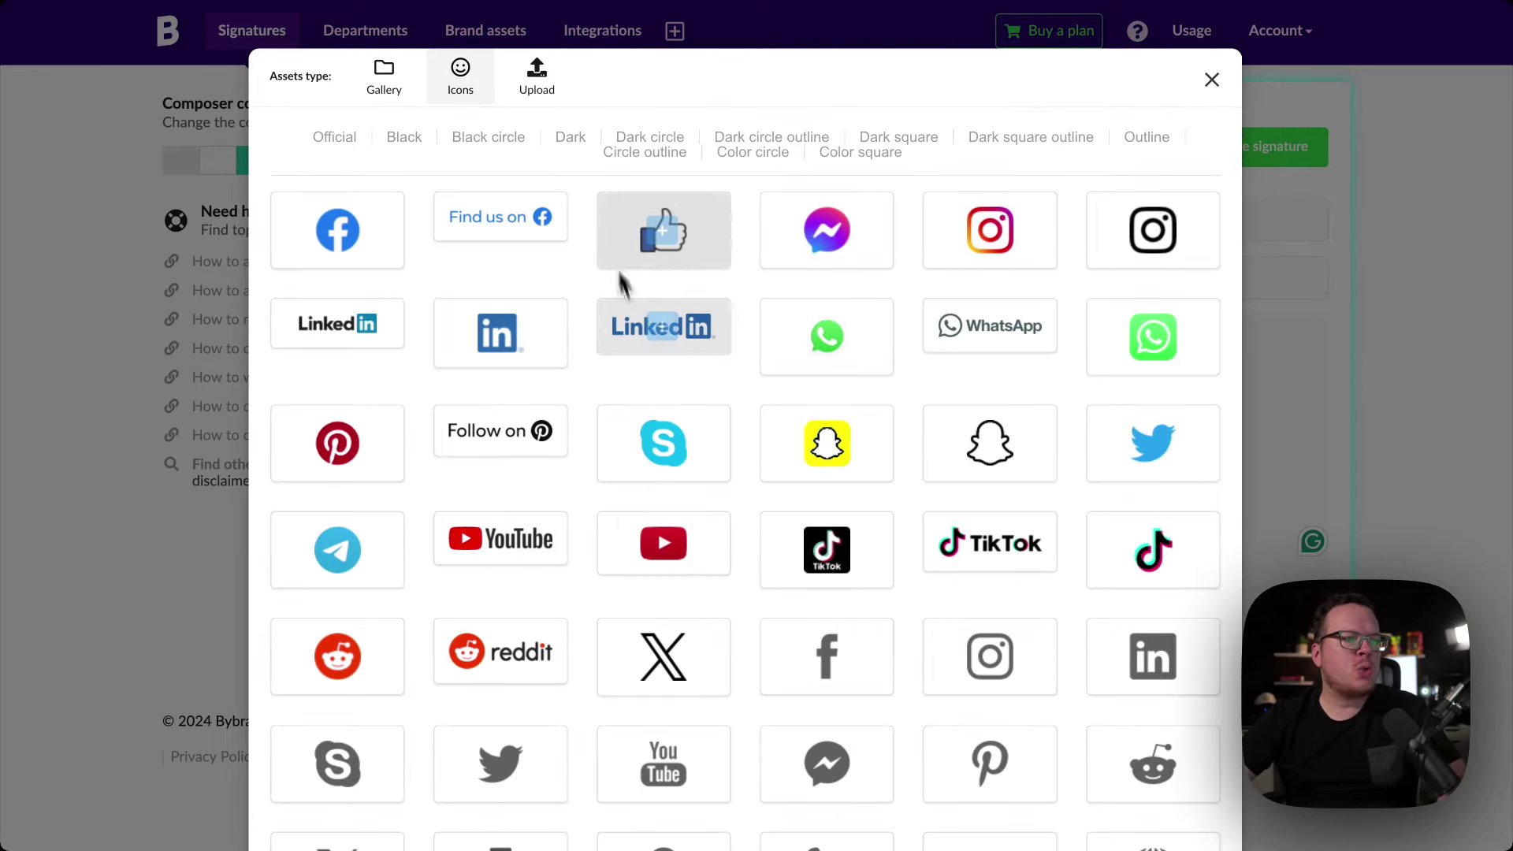
{"action": "mouse_move", "coordinate": [394, 331]}
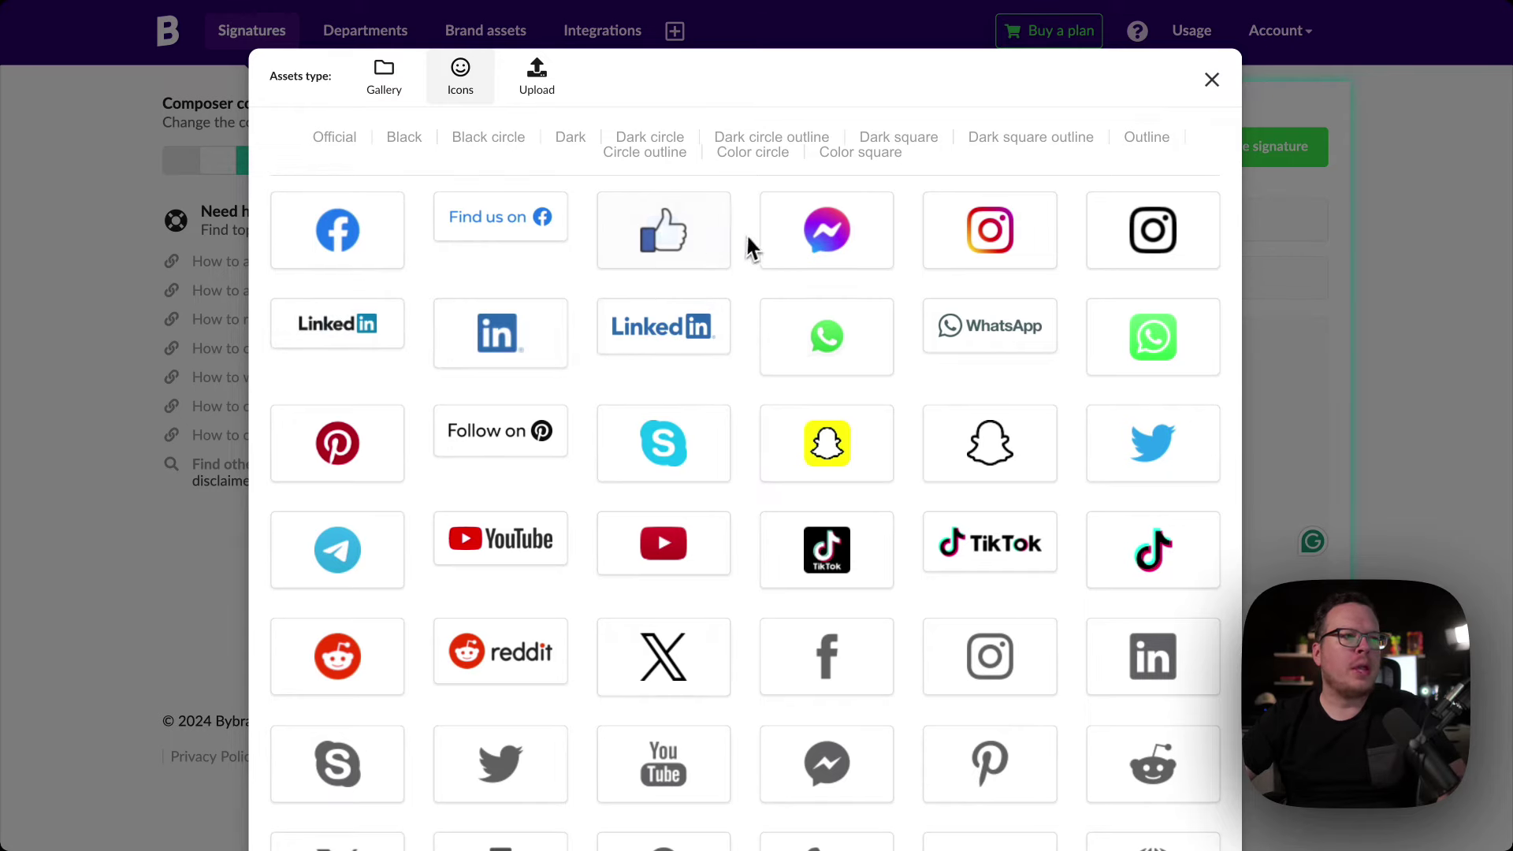
{"action": "left_click", "coordinate": [671, 143]}
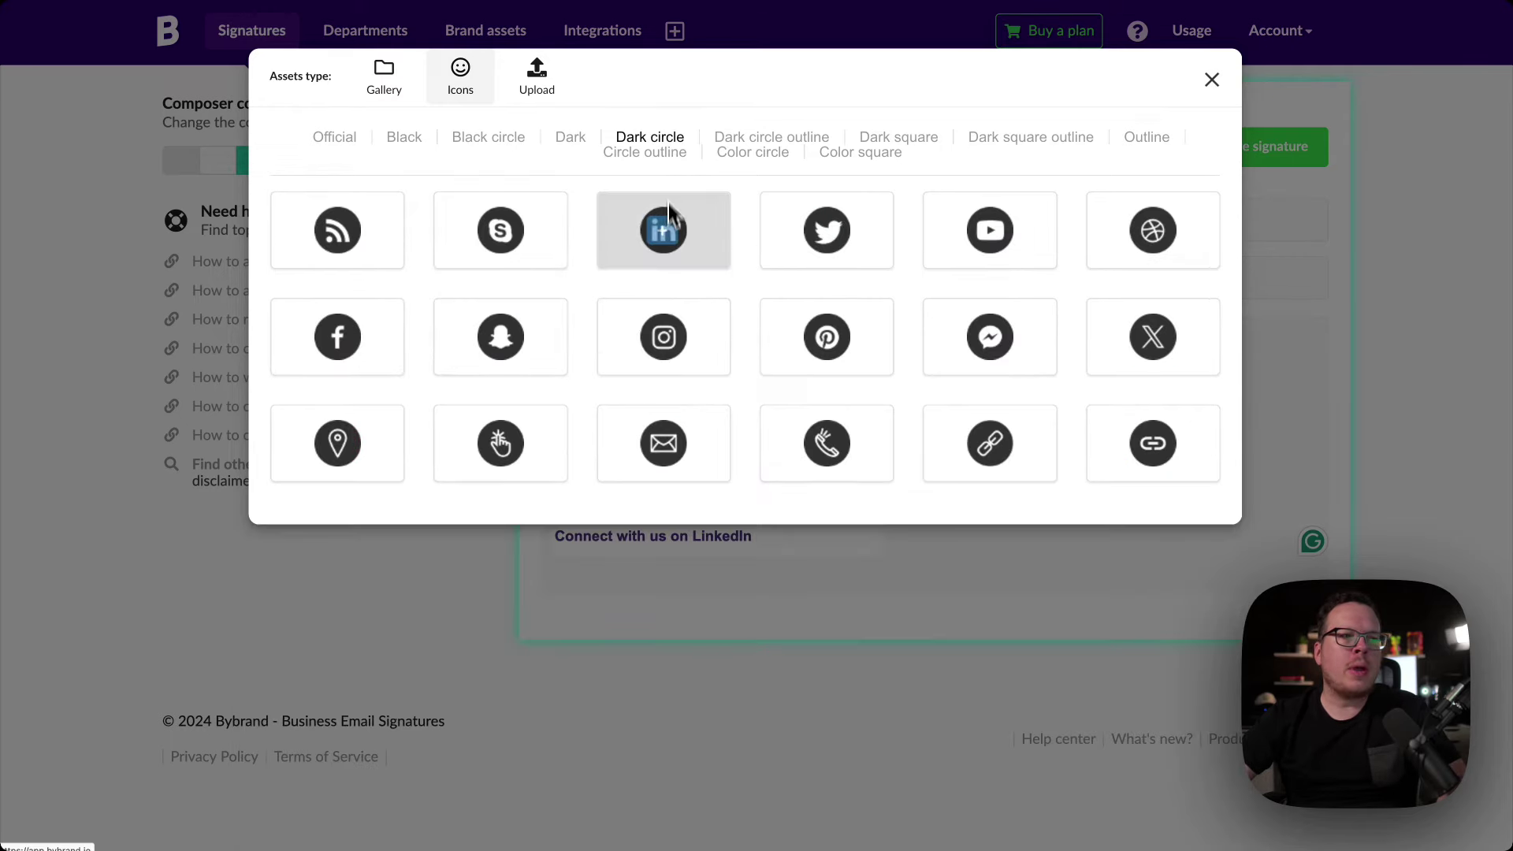
{"action": "left_click", "coordinate": [770, 143]}
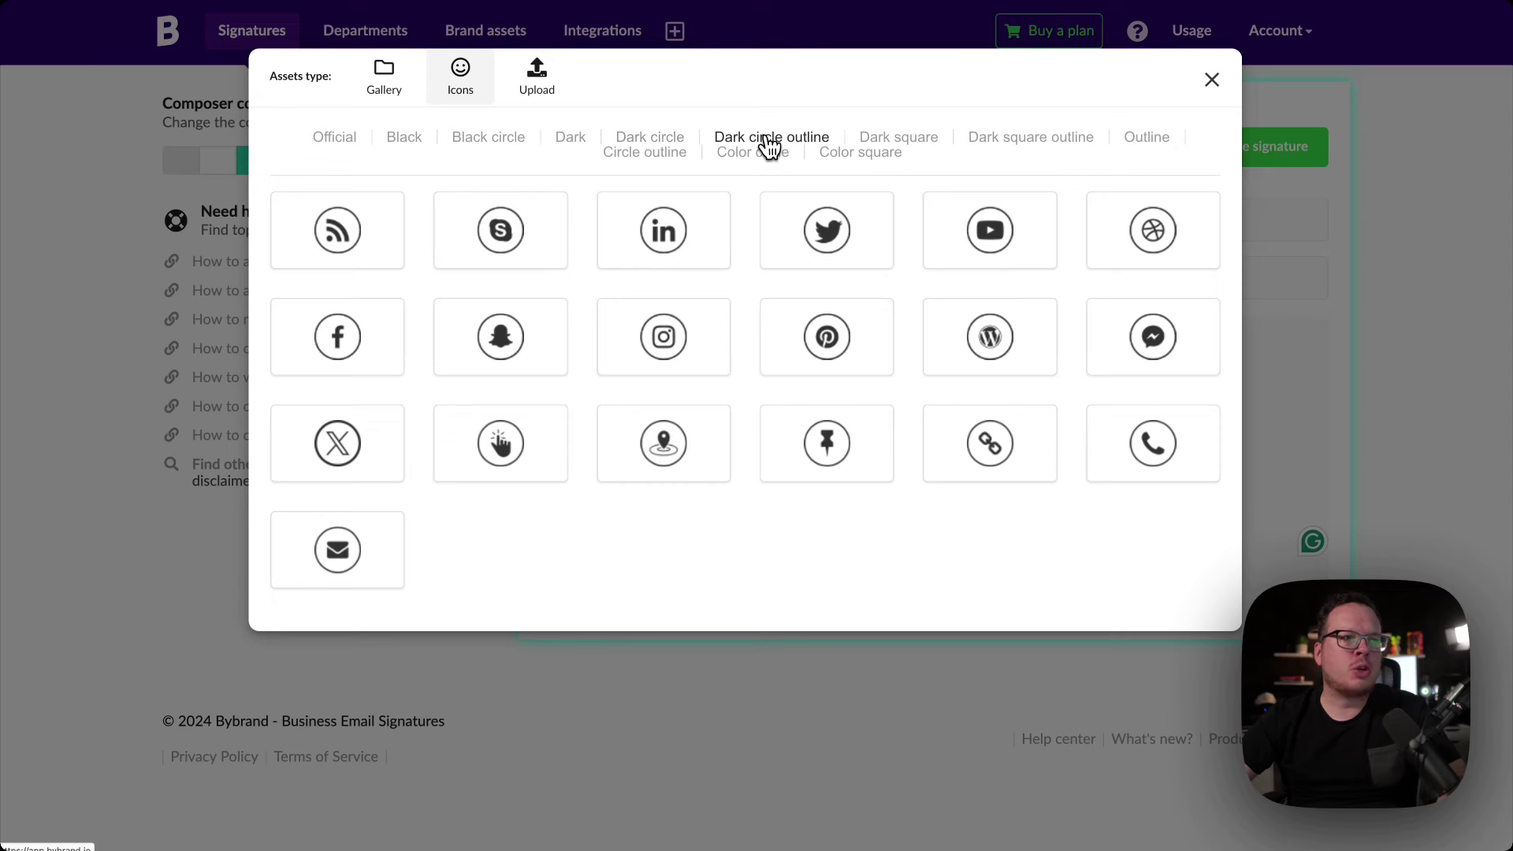
{"action": "left_click", "coordinate": [906, 146]}
{"action": "left_click", "coordinate": [1032, 146]}
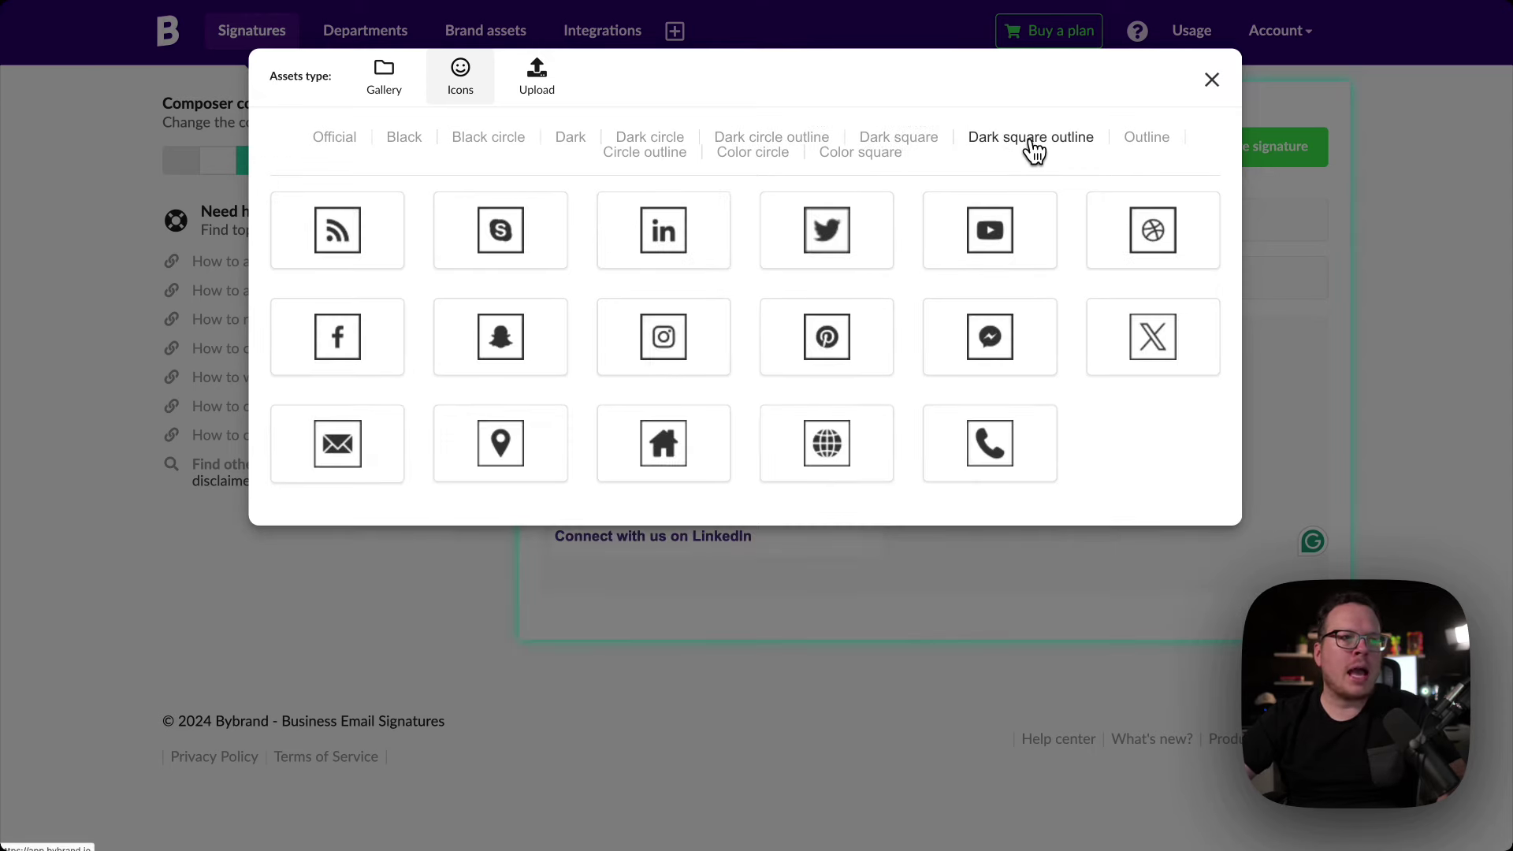
{"action": "left_click", "coordinate": [1147, 143]}
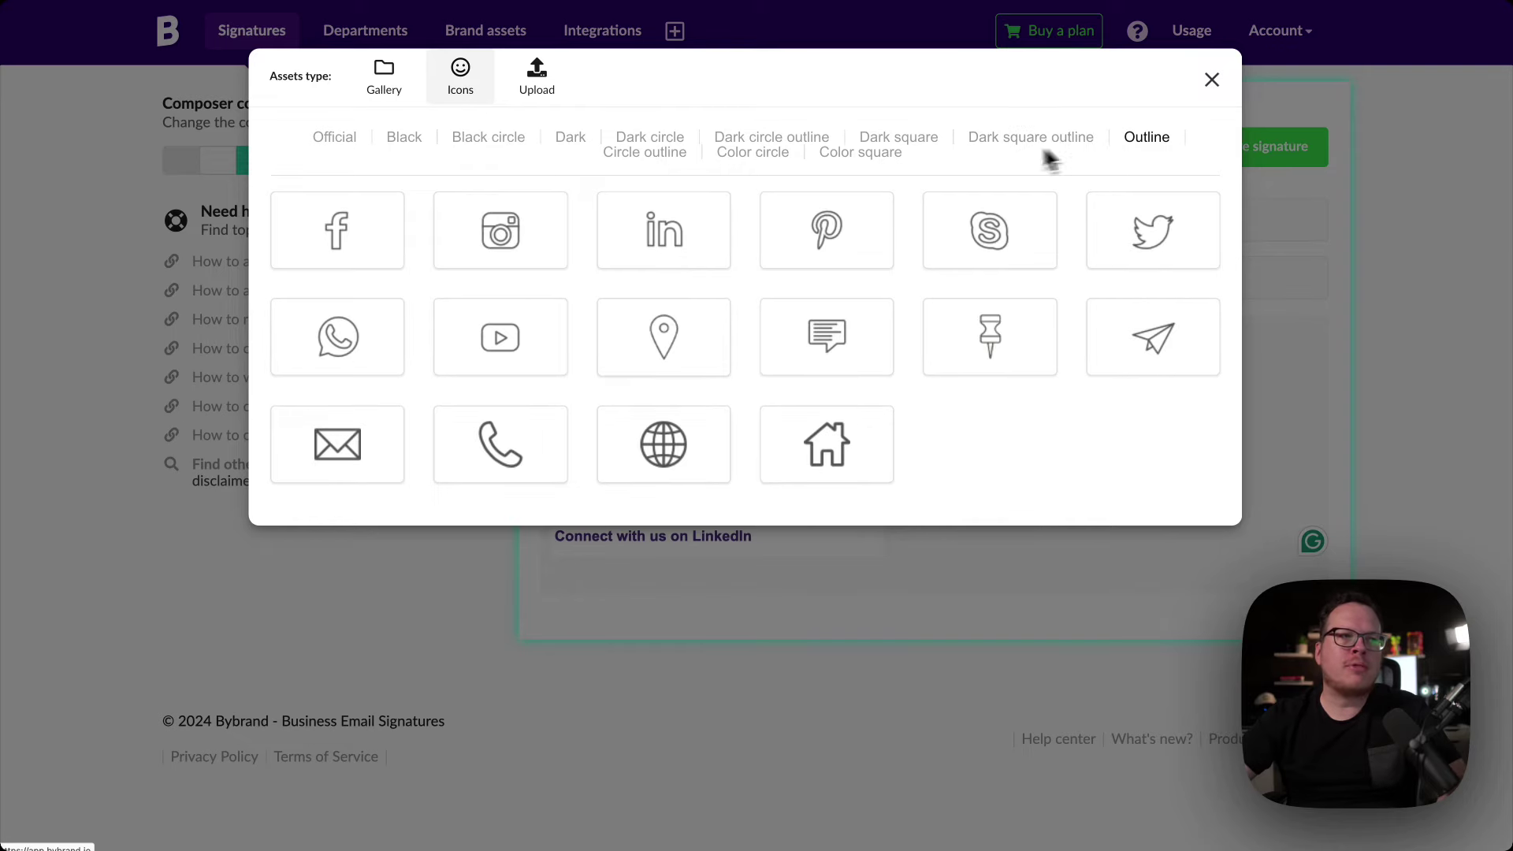
{"action": "left_click", "coordinate": [679, 144]}
{"action": "left_click", "coordinate": [740, 143]}
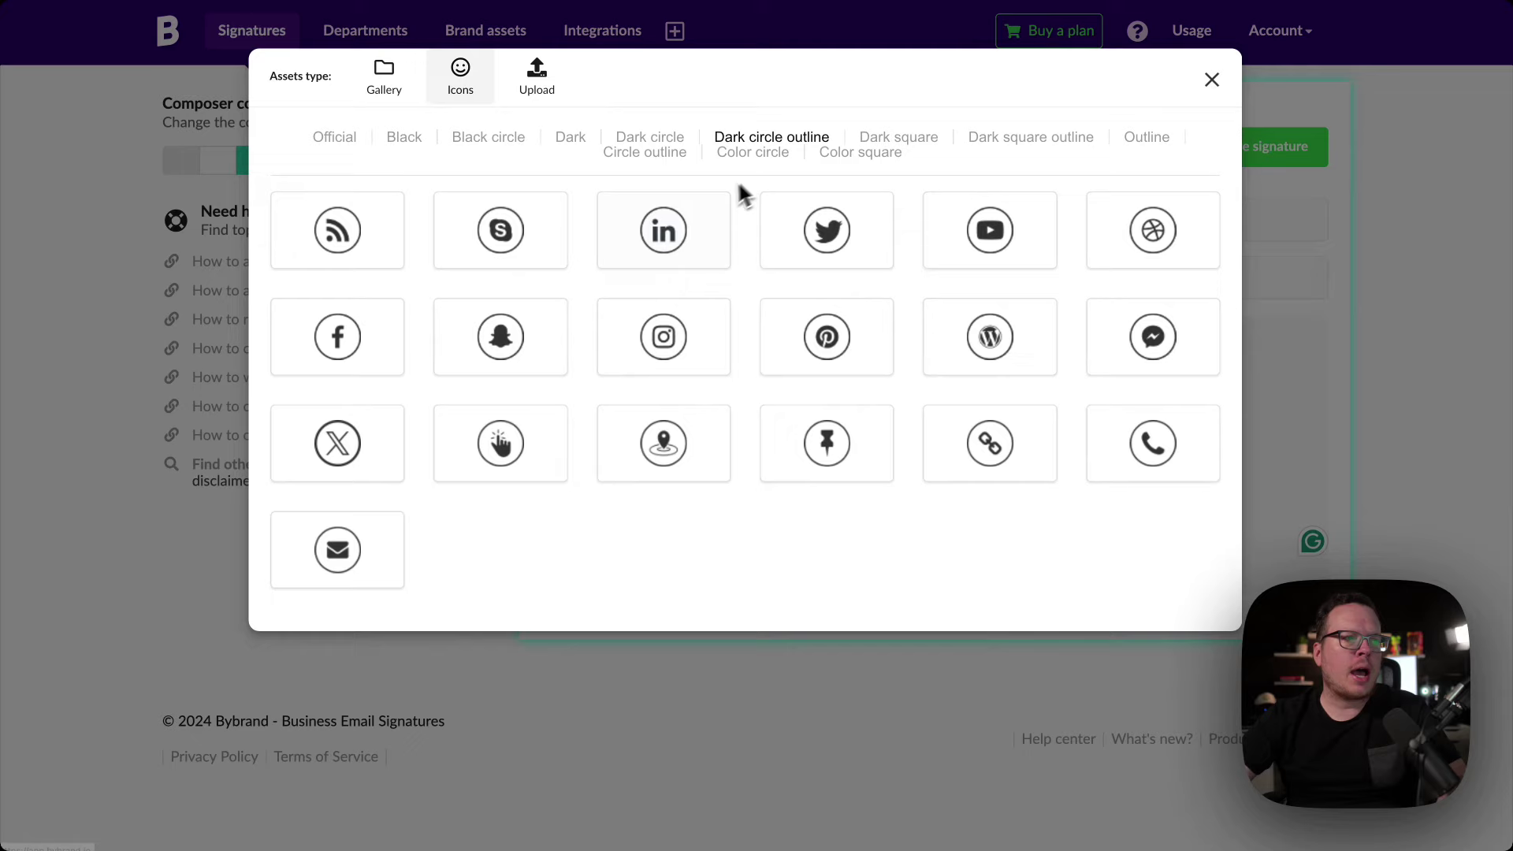
{"action": "left_click", "coordinate": [673, 228]}
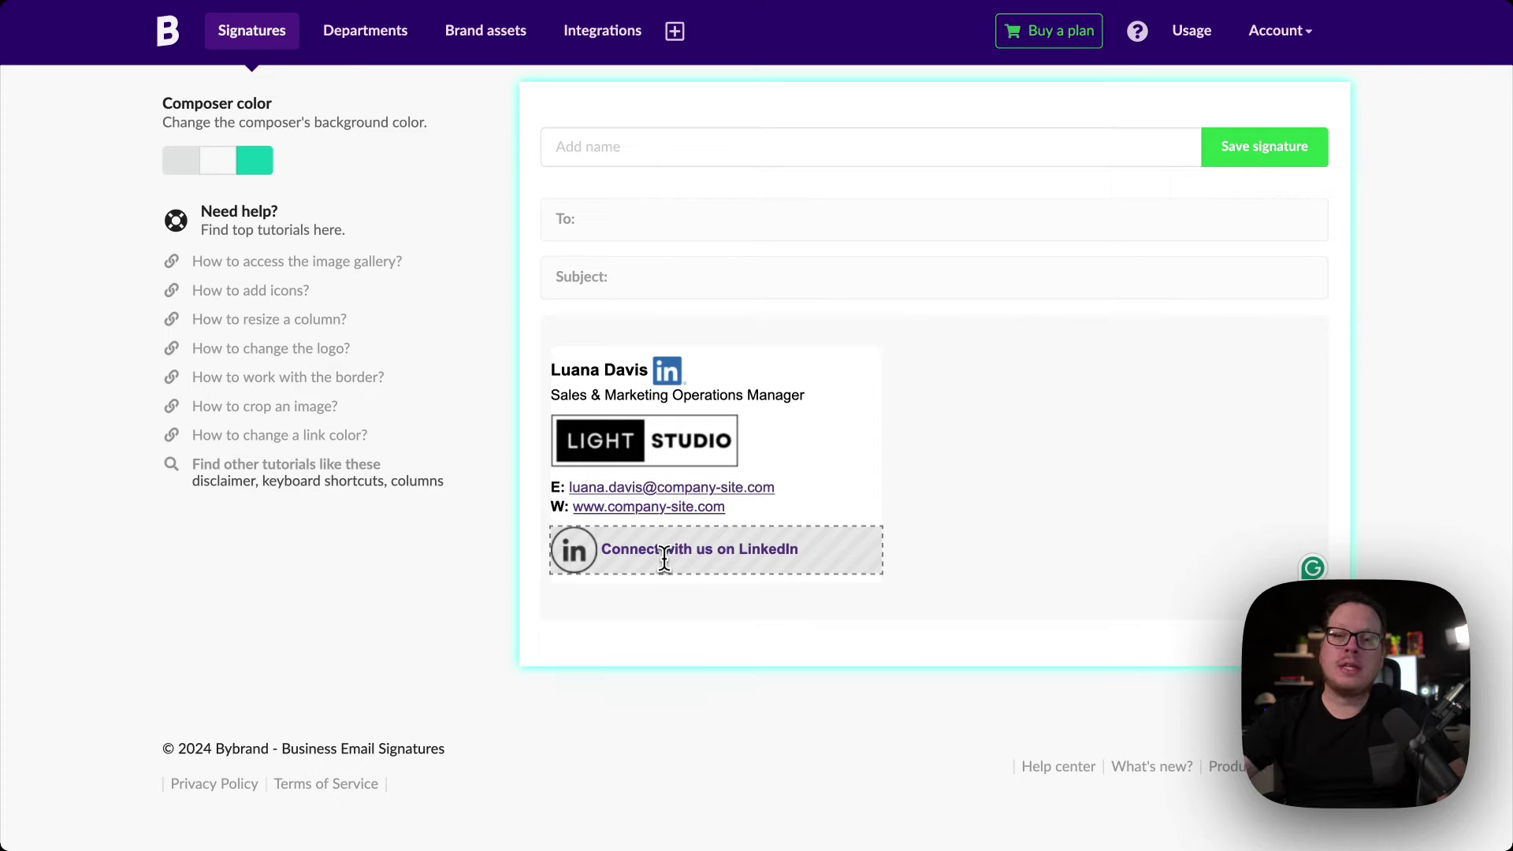
Step: Resize the circle-outline LinkedIn icon before the closing line using its corner handle
{"action": "left_click", "coordinate": [591, 564]}
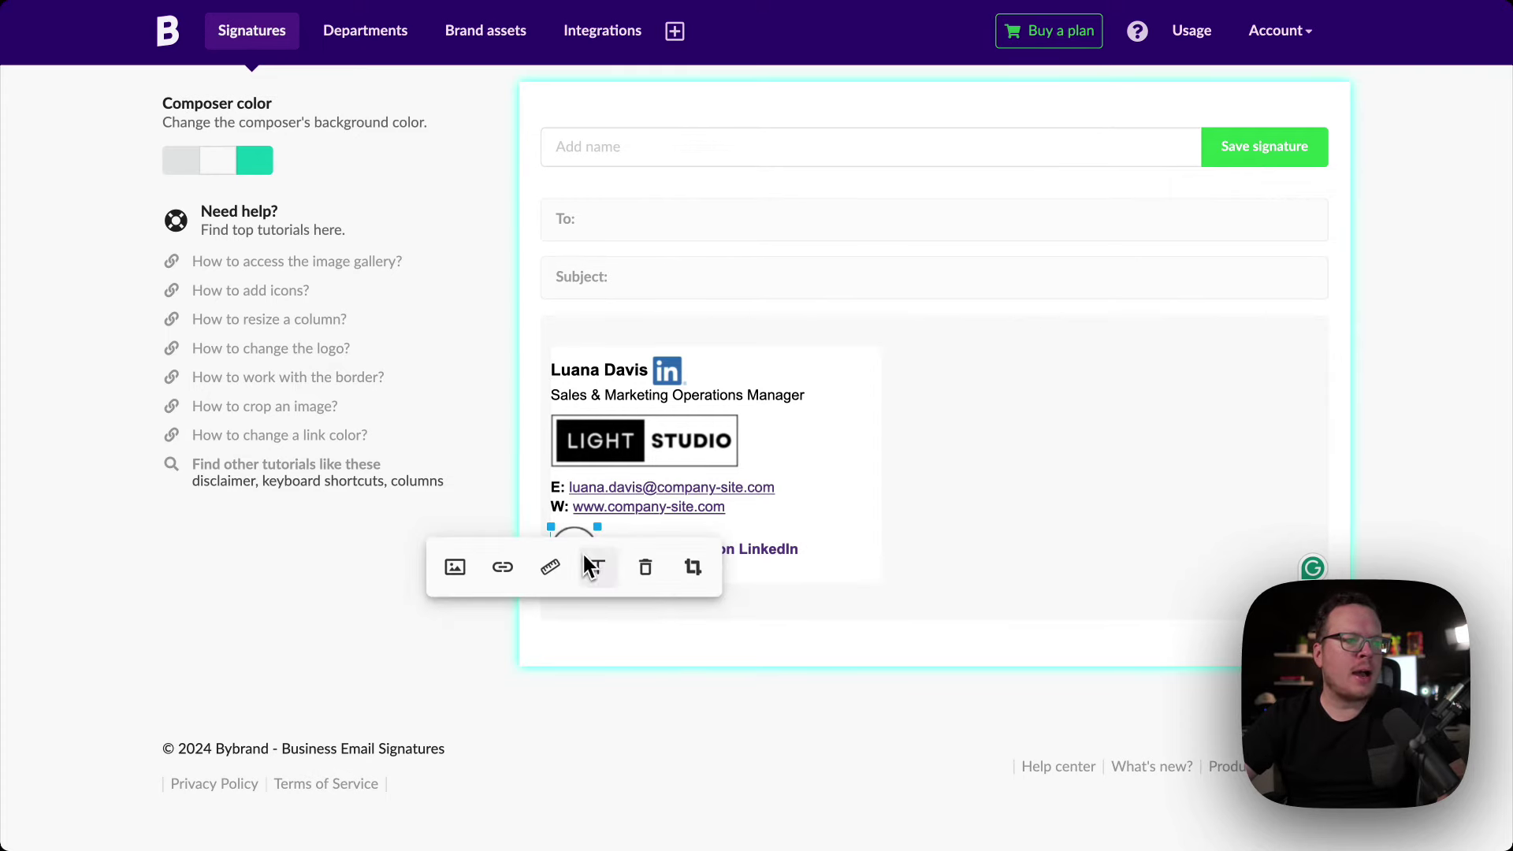
{"action": "left_click_drag", "start_coordinate": [599, 526], "coordinate": [578, 546]}
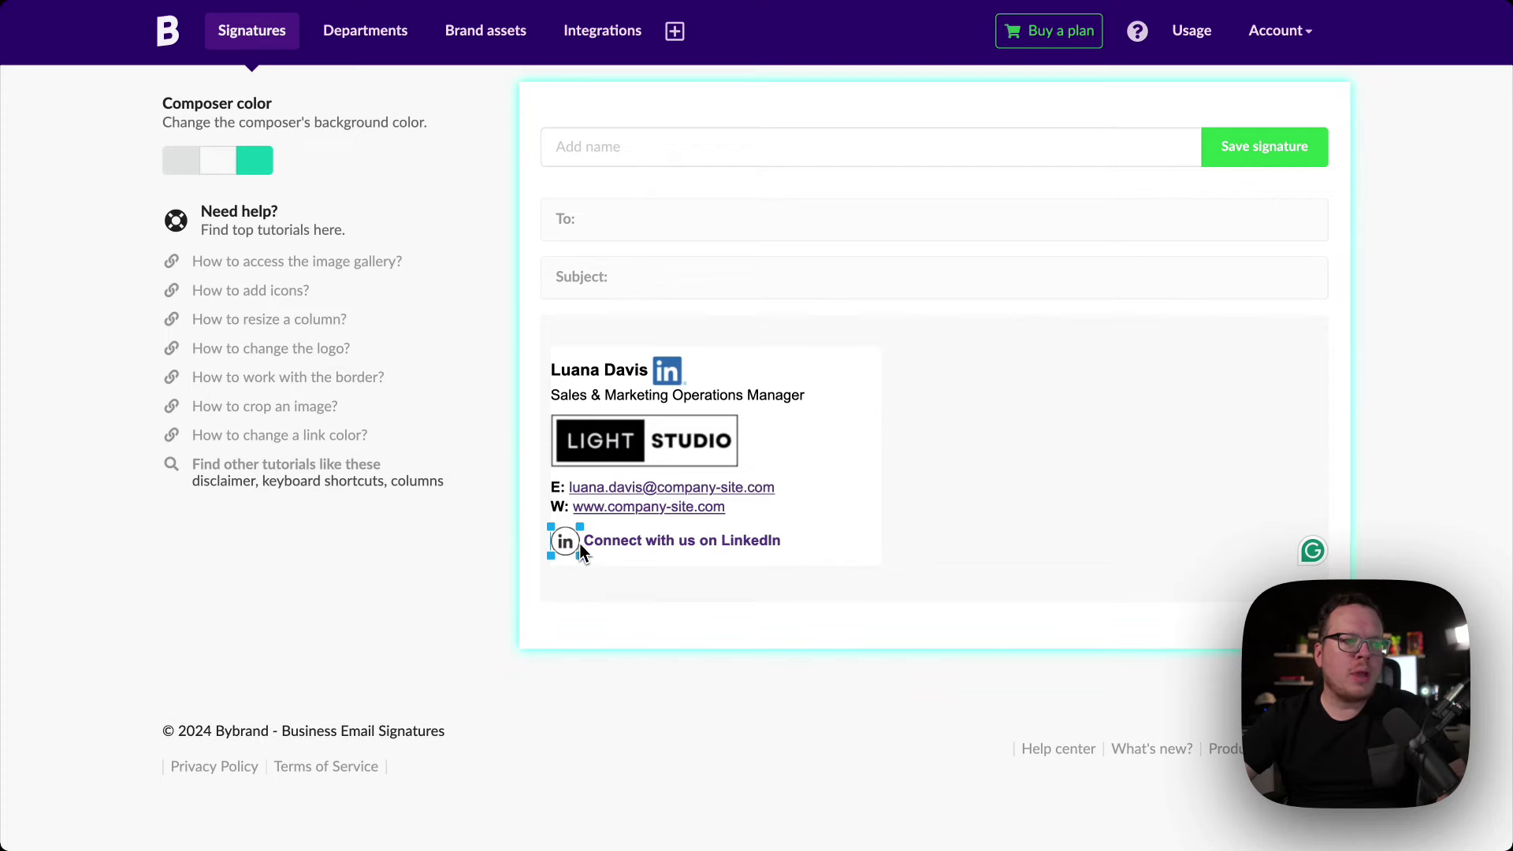
{"action": "left_click", "coordinate": [579, 543]}
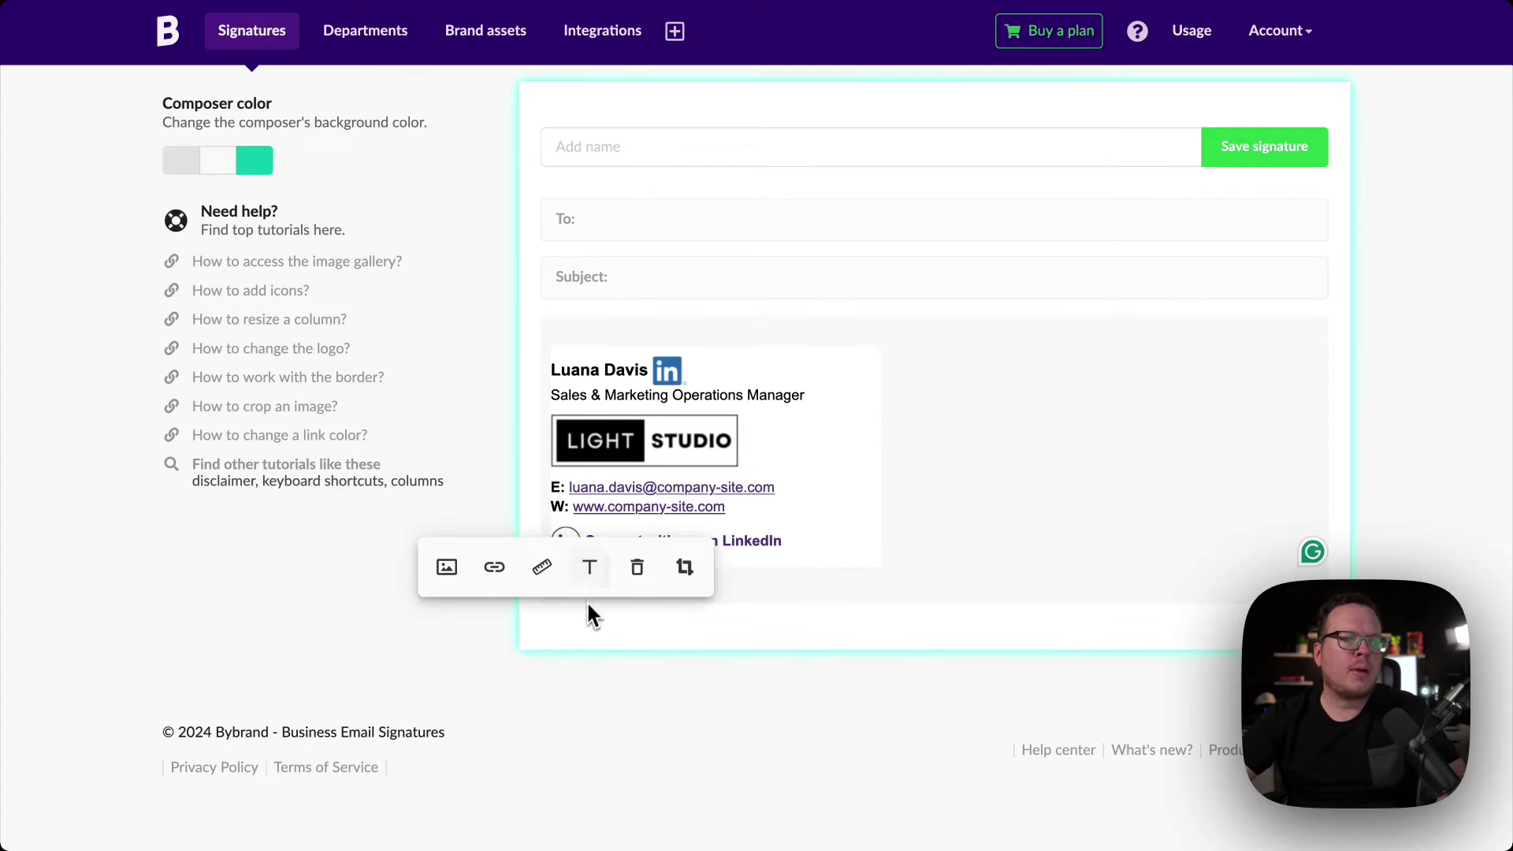
{"action": "left_click", "coordinate": [591, 611]}
{"action": "left_click", "coordinate": [569, 546]}
Step: Link the circle-outline LinkedIn icon to the LinkedIn profile URL
{"action": "left_click", "coordinate": [495, 568]}
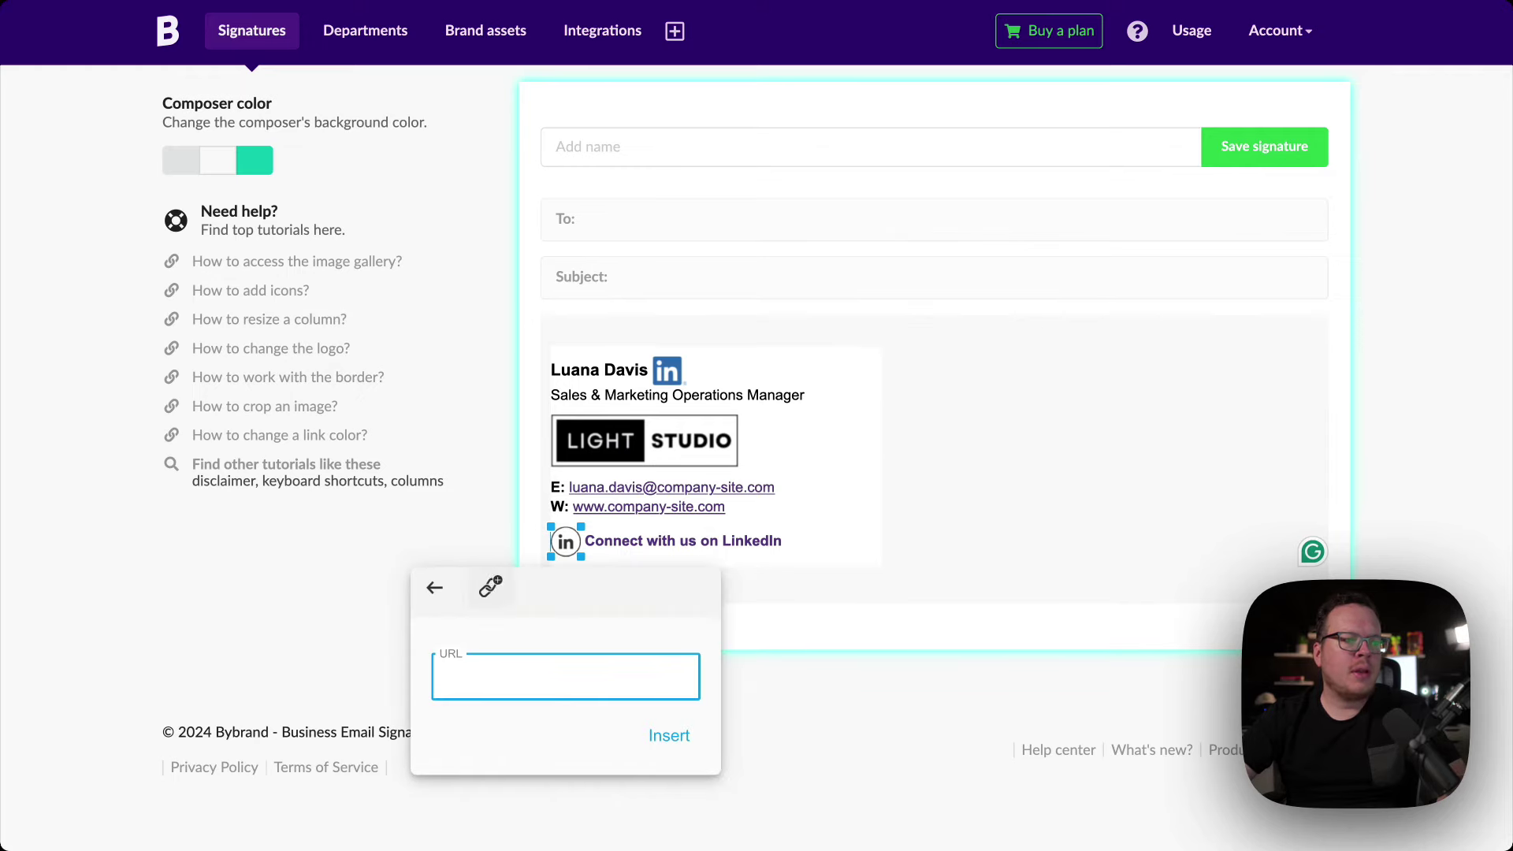
{"action": "type", "text": "https://www.linkedin.com/in/profile/"}
{"action": "left_click", "coordinate": [669, 735]}
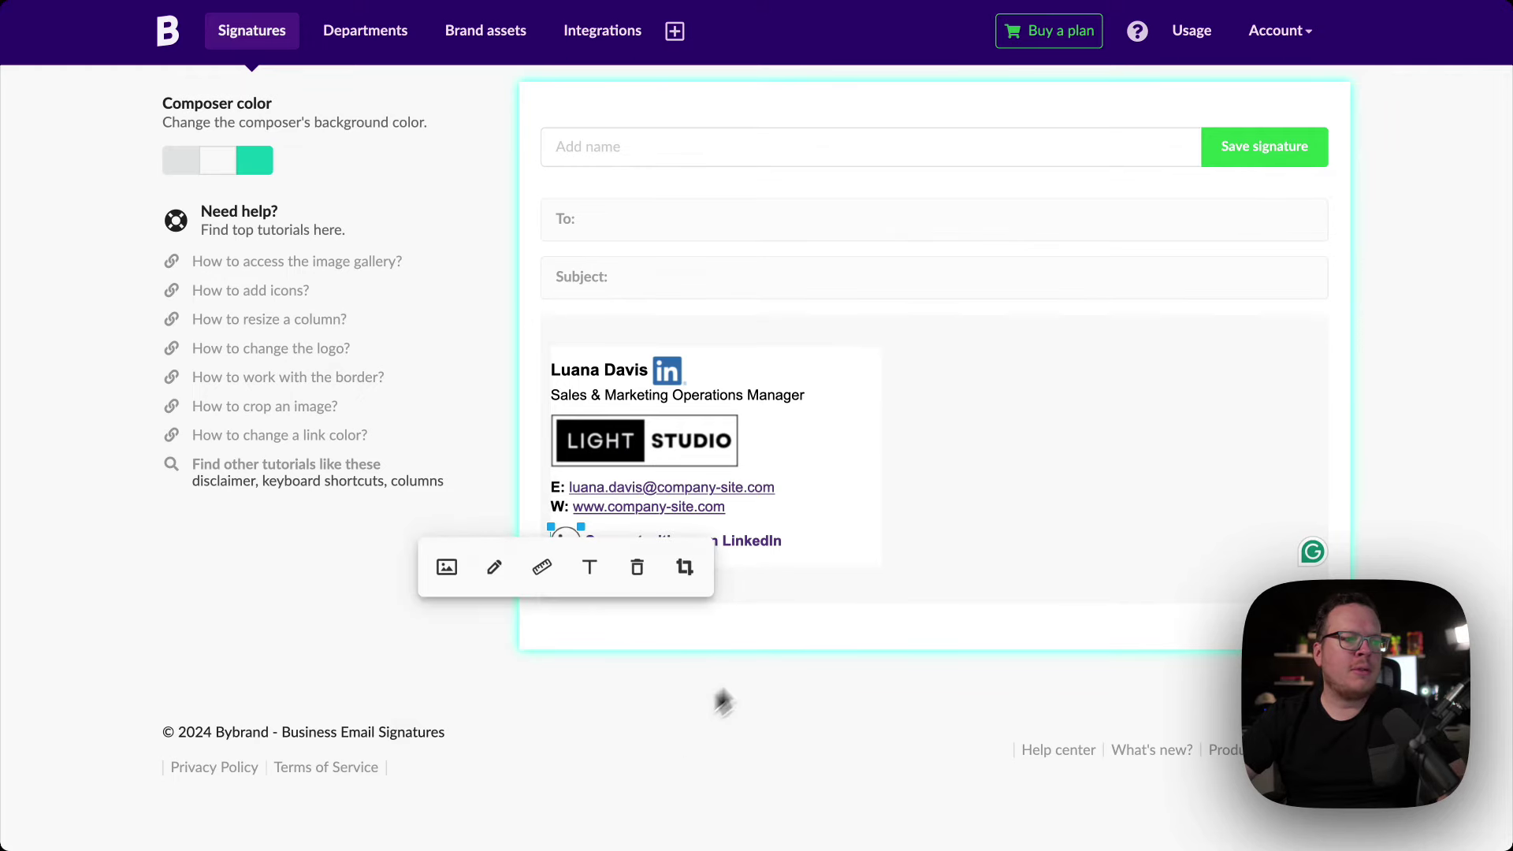
{"action": "left_click", "coordinate": [829, 617]}
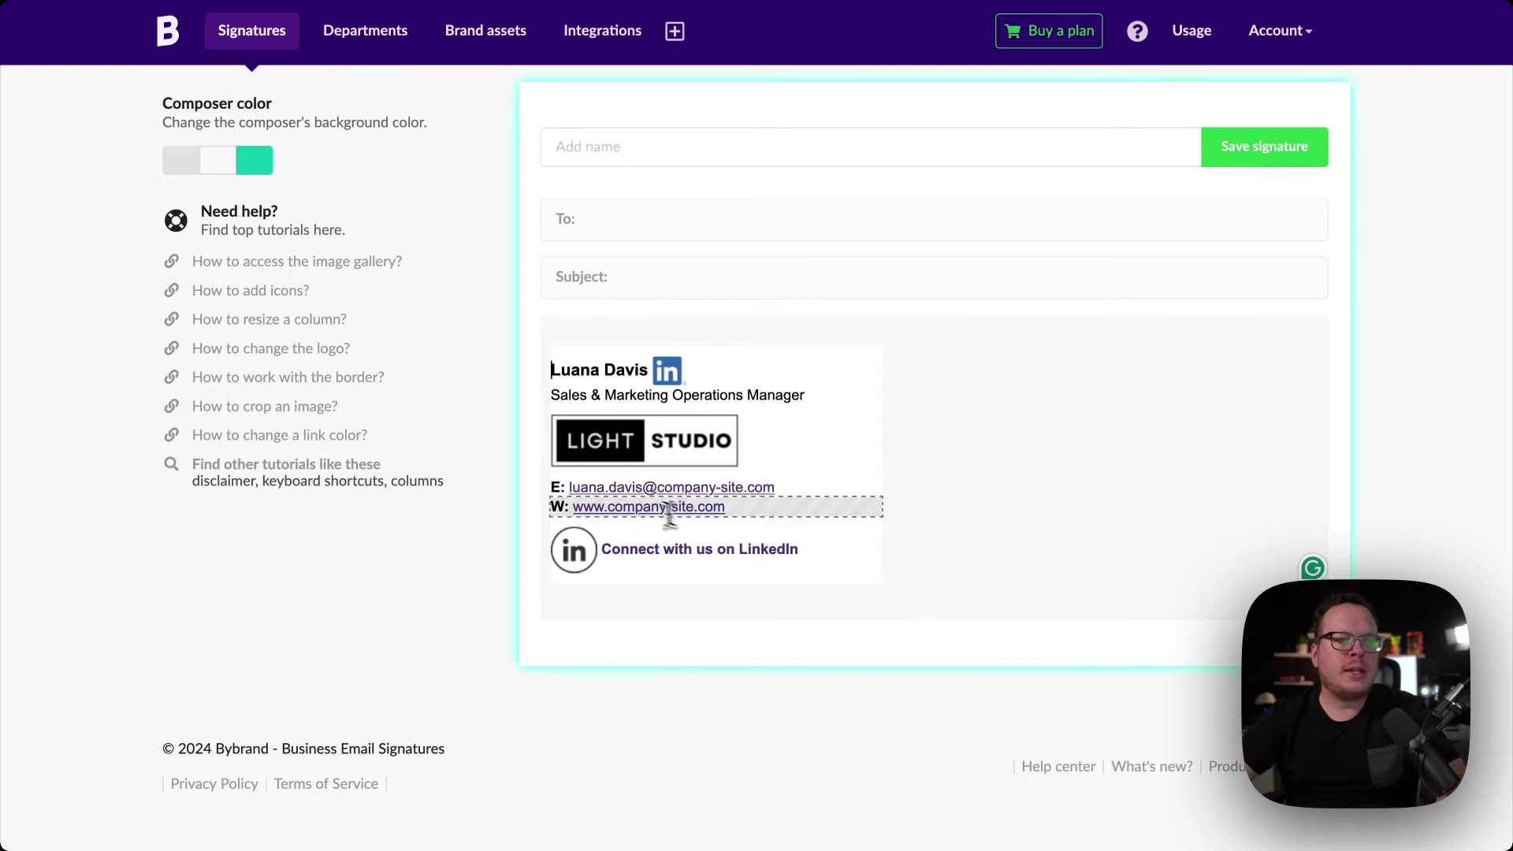
Step: Replace the LinkedIn row with 'Connect with us on LinkedIn |' plus the pasted profile URL, selecting the URL
{"action": "left_click", "coordinate": [812, 551]}
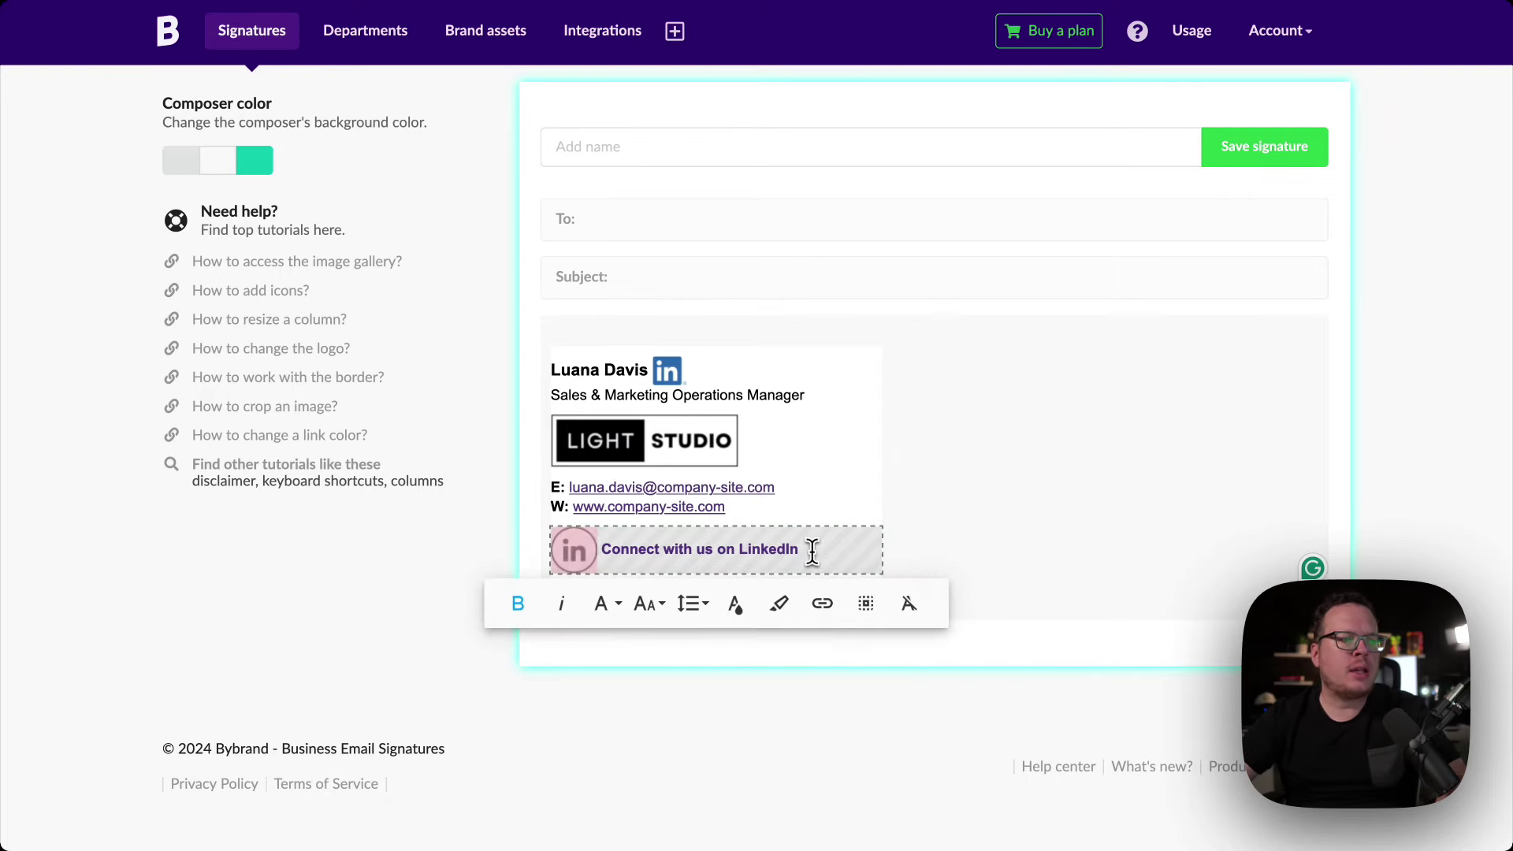
{"action": "key", "text": "Delete"}
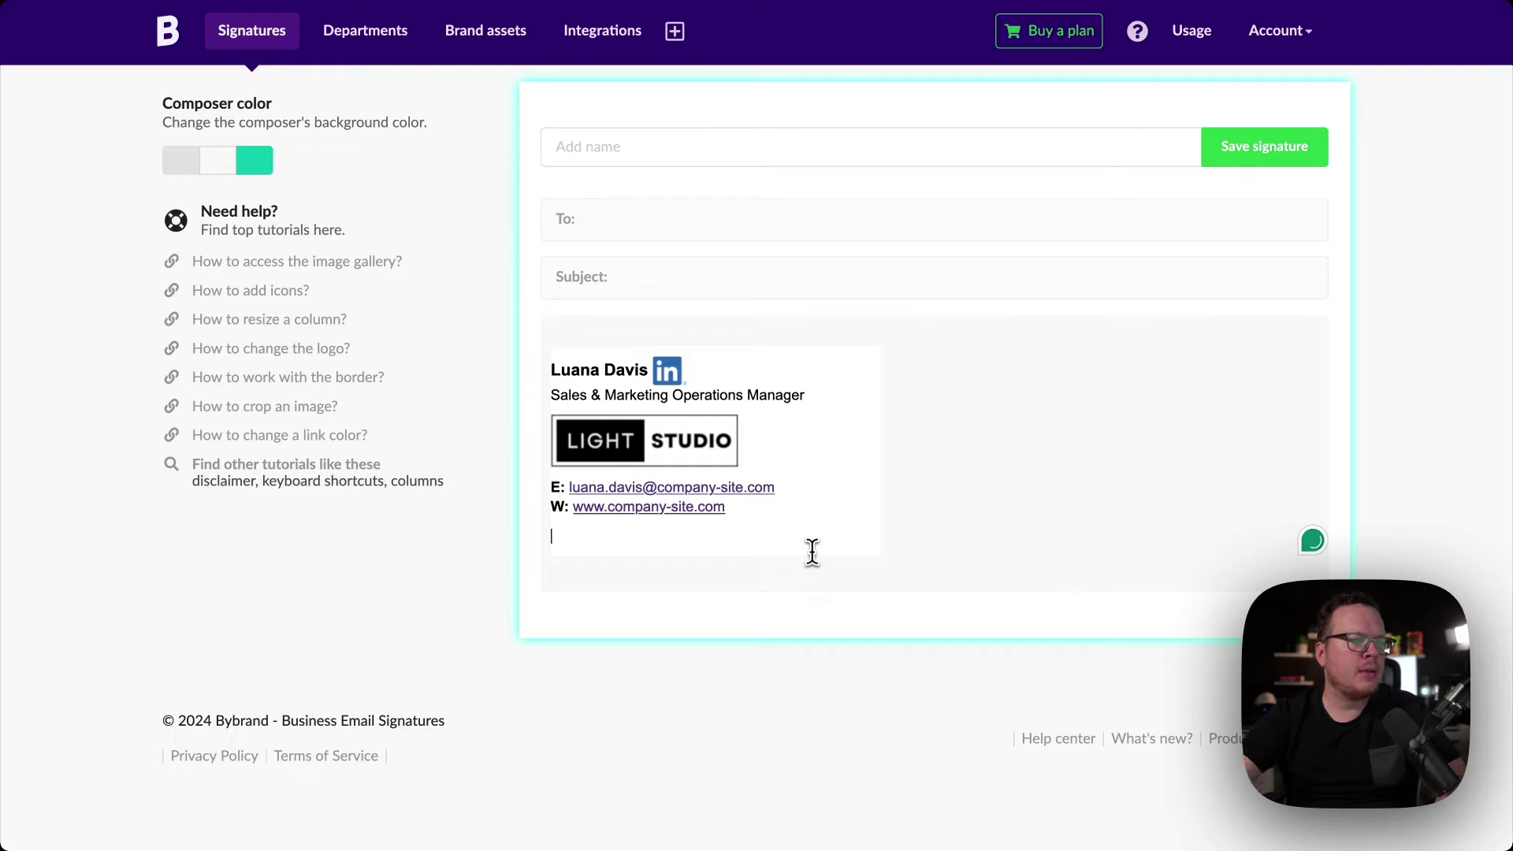
{"action": "left_click", "coordinate": [763, 544]}
{"action": "type", "text": "Con"}
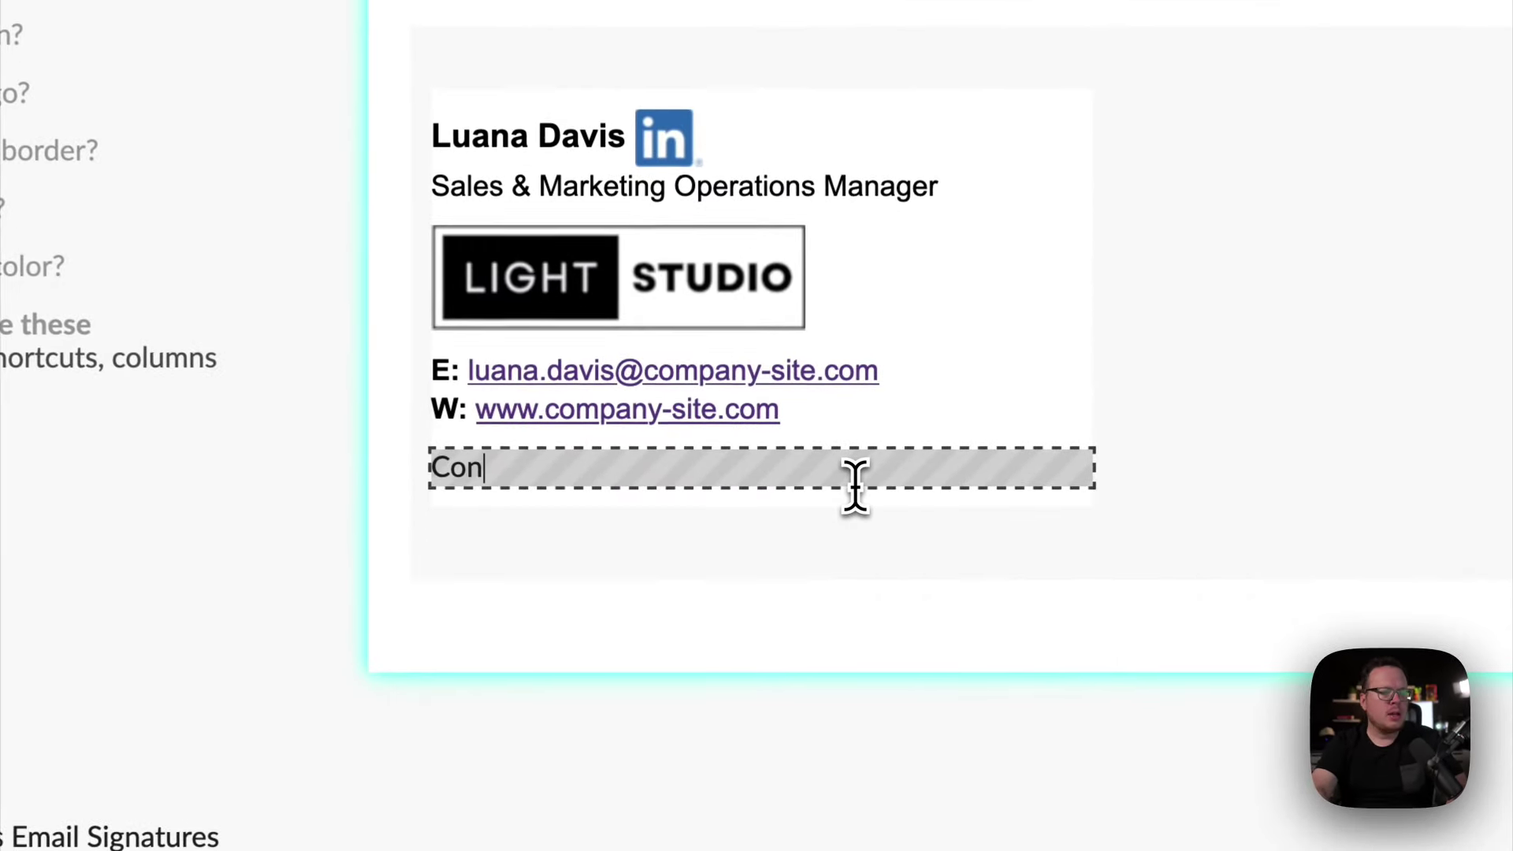
{"action": "type", "text": "nect with us on "}
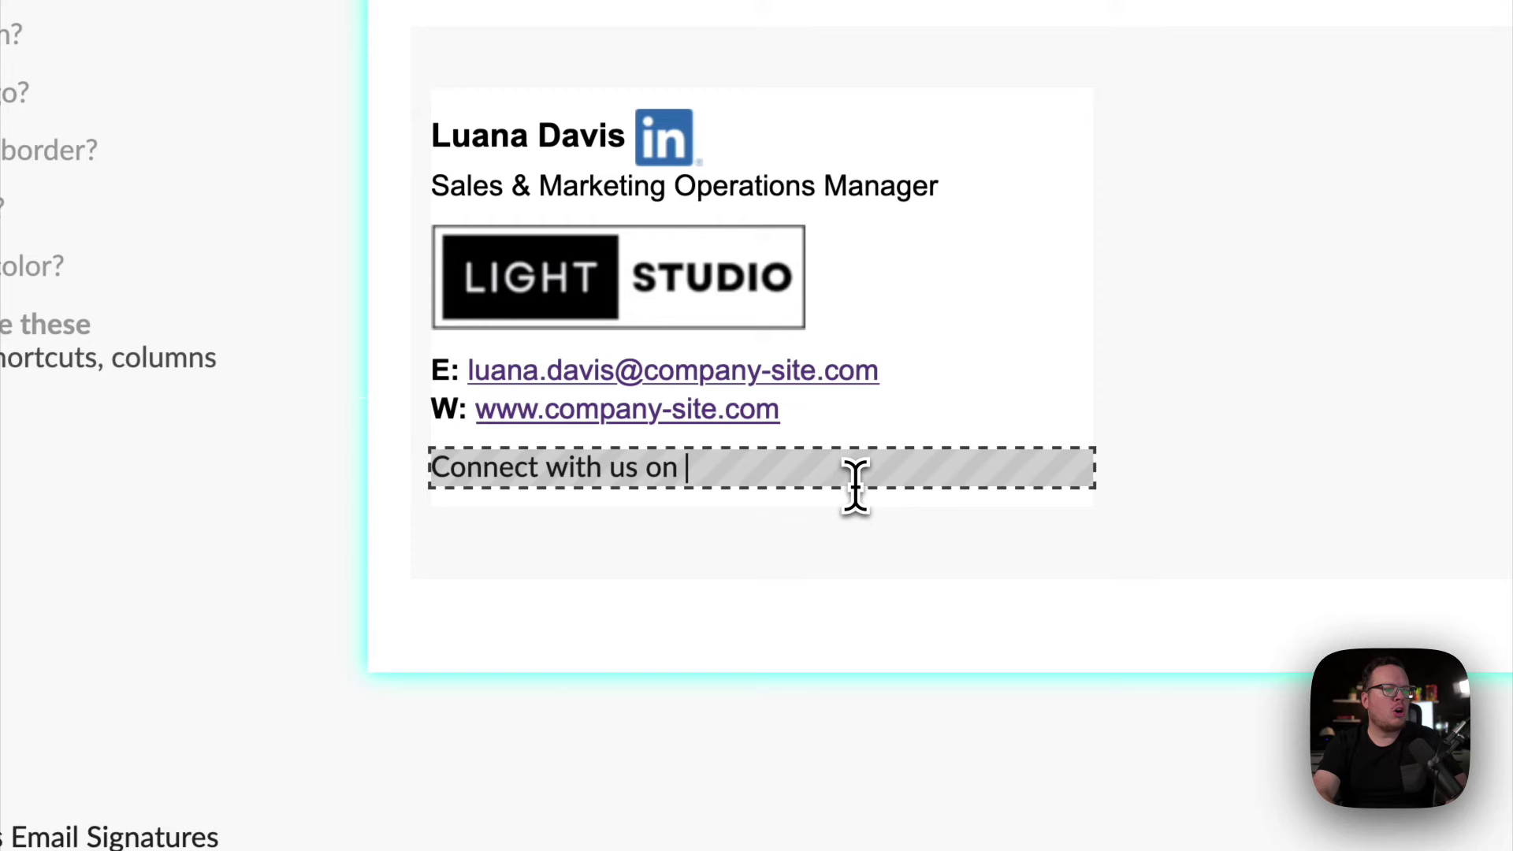
{"action": "type", "text": "LinkedIn "}
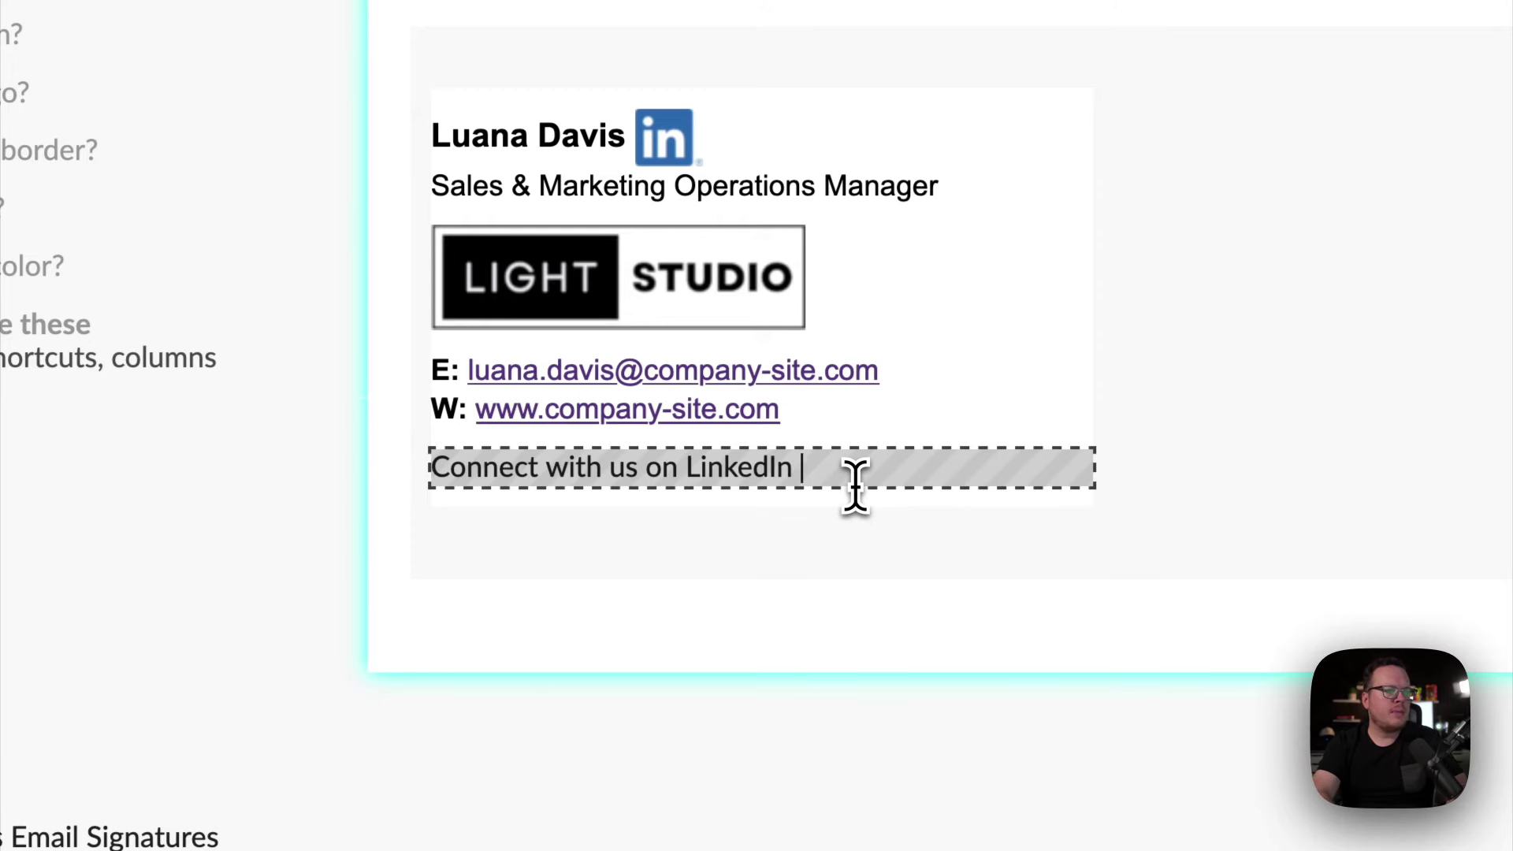
{"action": "type", "text": "|"}
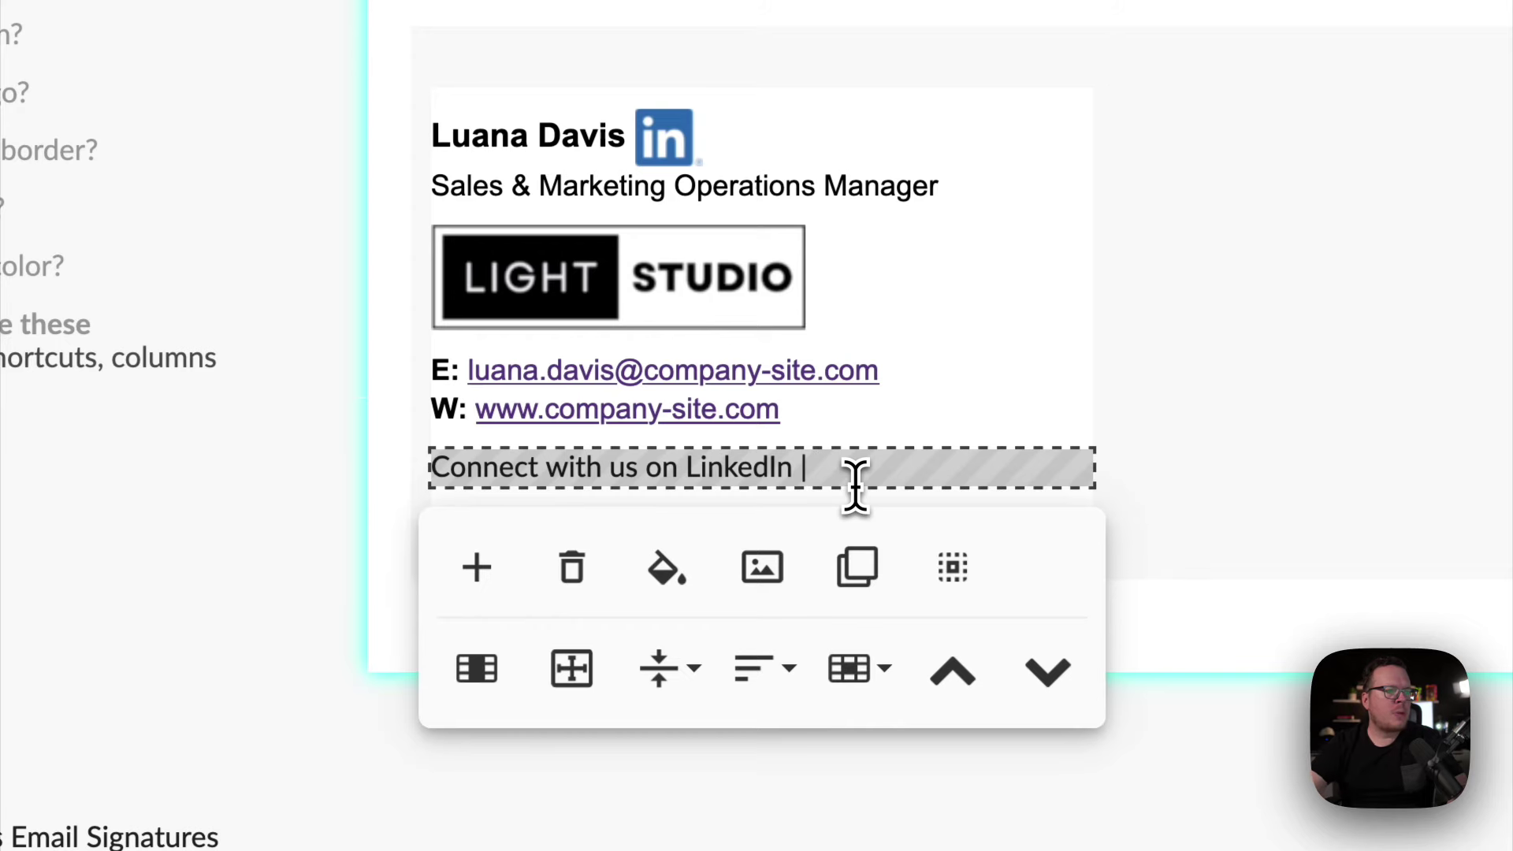
{"action": "type", "text": "https://www.linkedin.com/in/profile"}
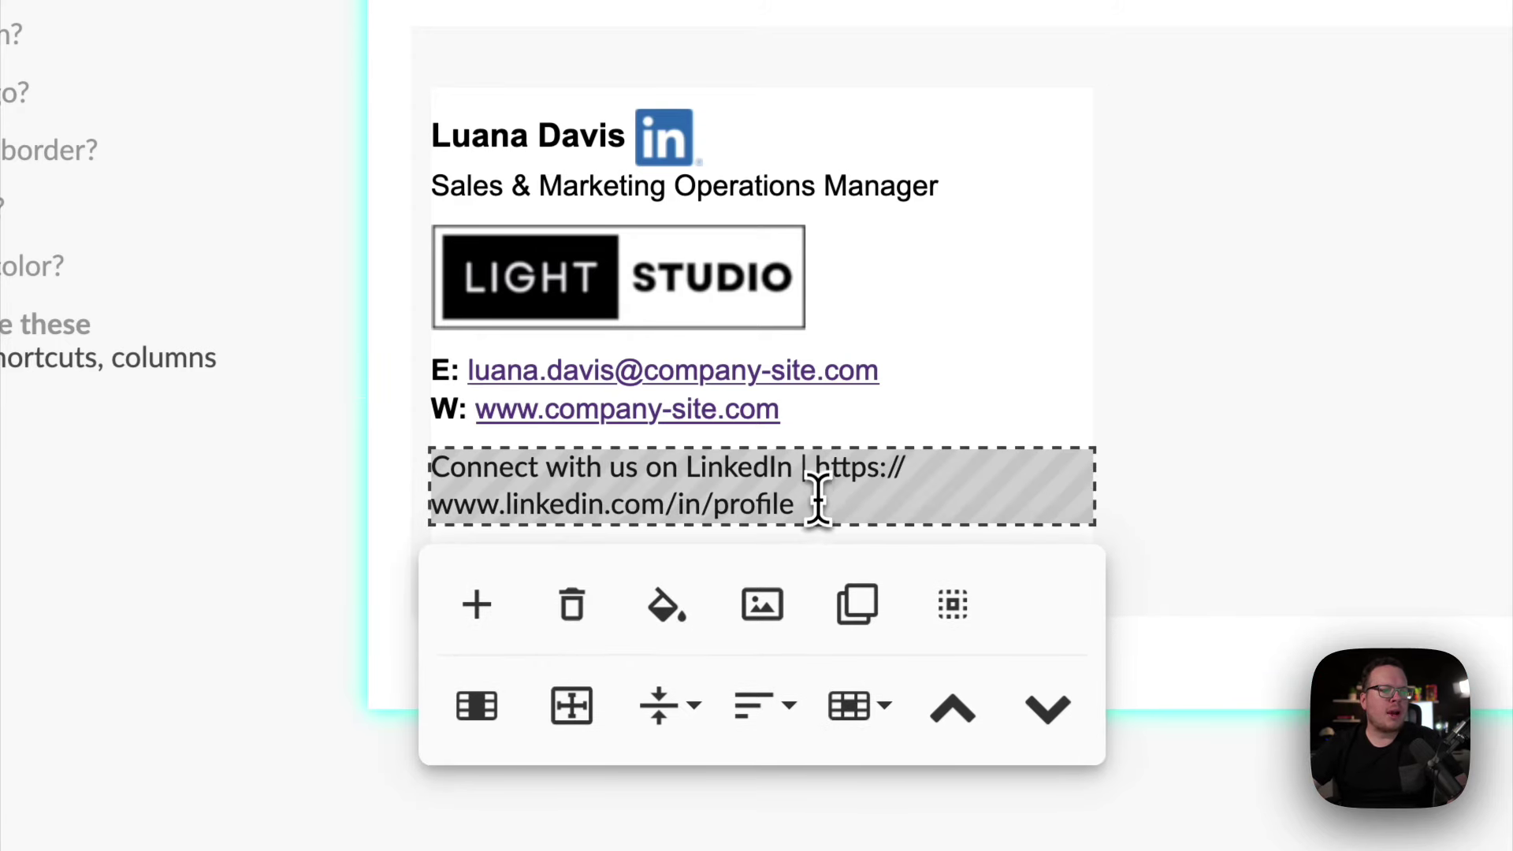
{"action": "left_click_drag", "start_coordinate": [817, 501], "coordinate": [820, 482]}
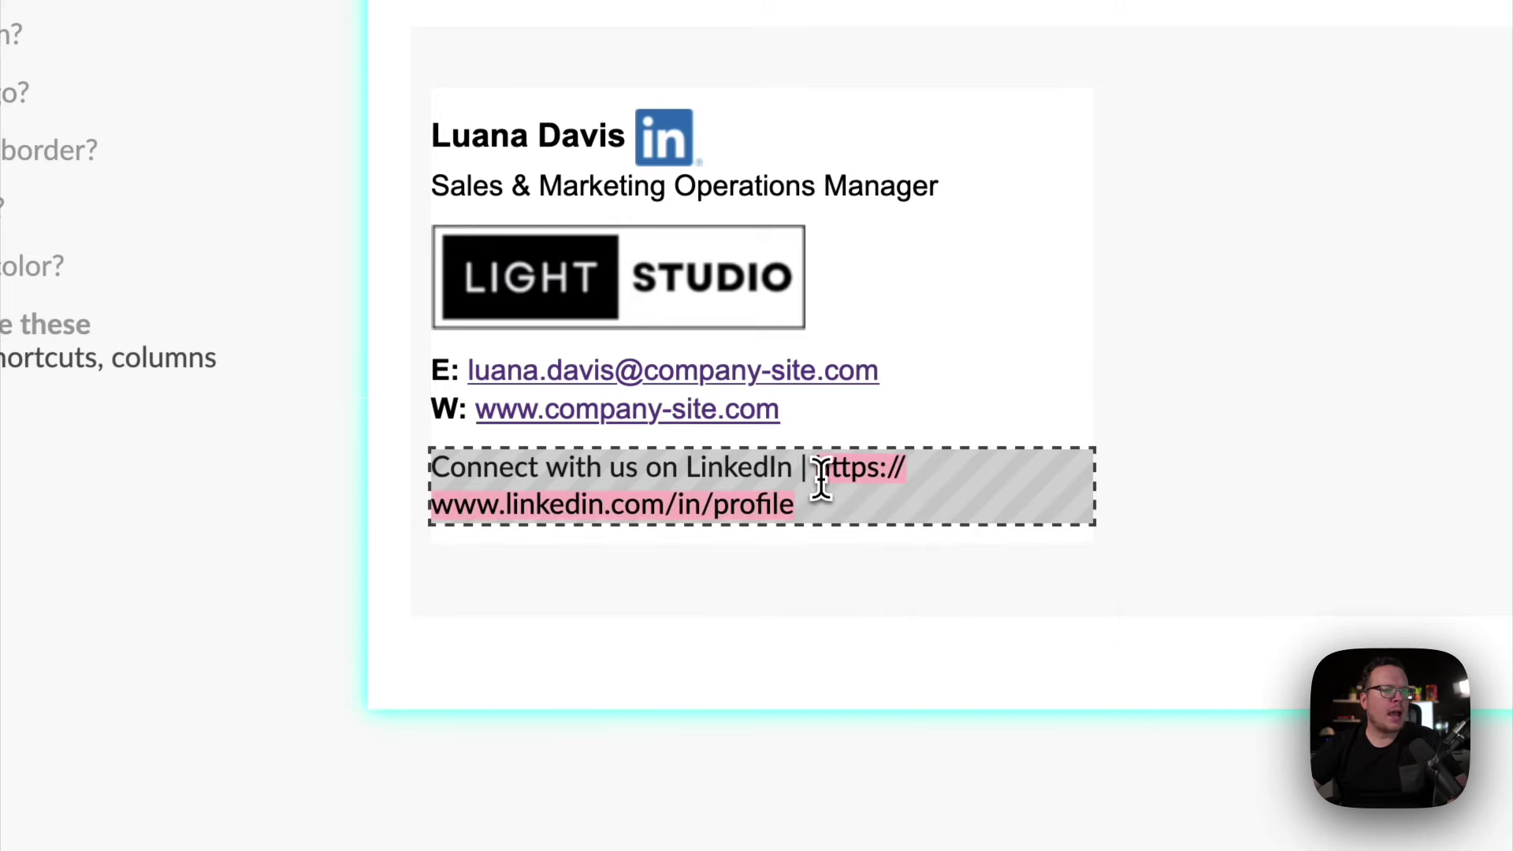
{"action": "left_click", "coordinate": [879, 580]}
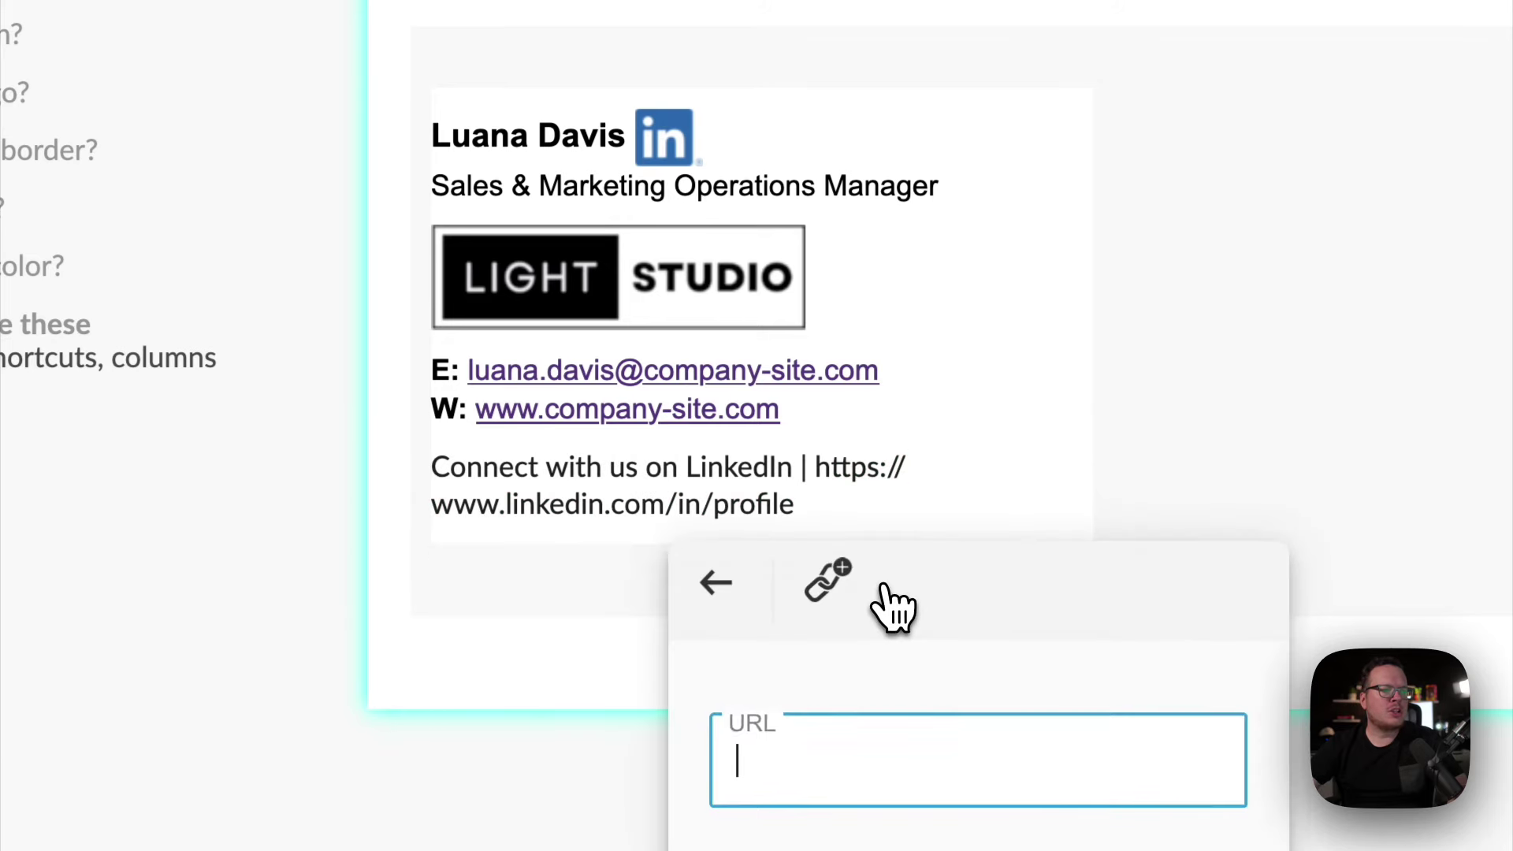
{"action": "type", "text": "https://www.linkedin.com/in/profile"}
{"action": "key", "text": "Return"}
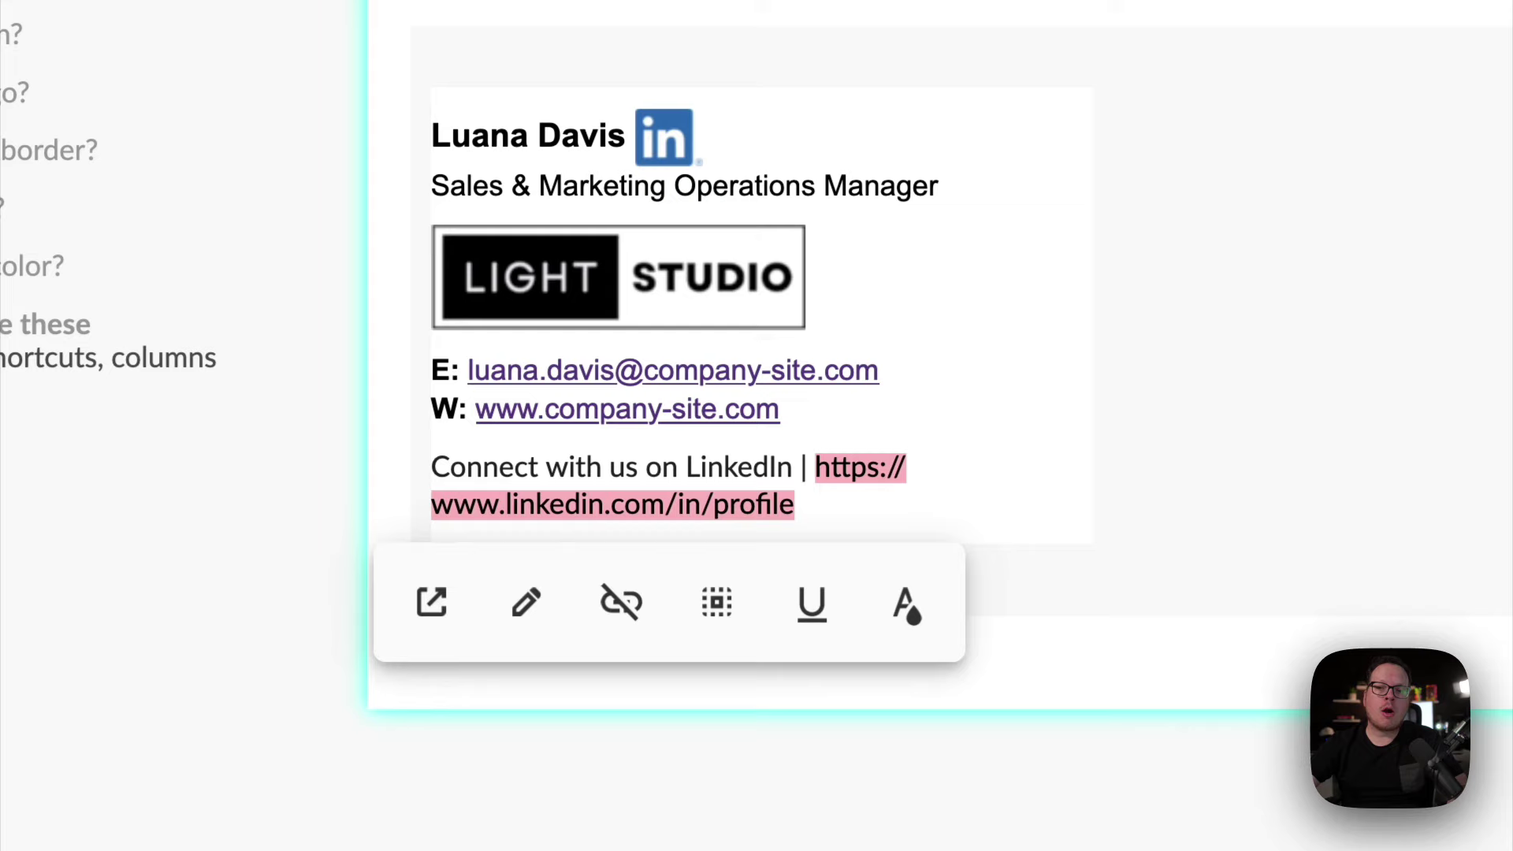
{"action": "left_click", "coordinate": [1296, 587]}
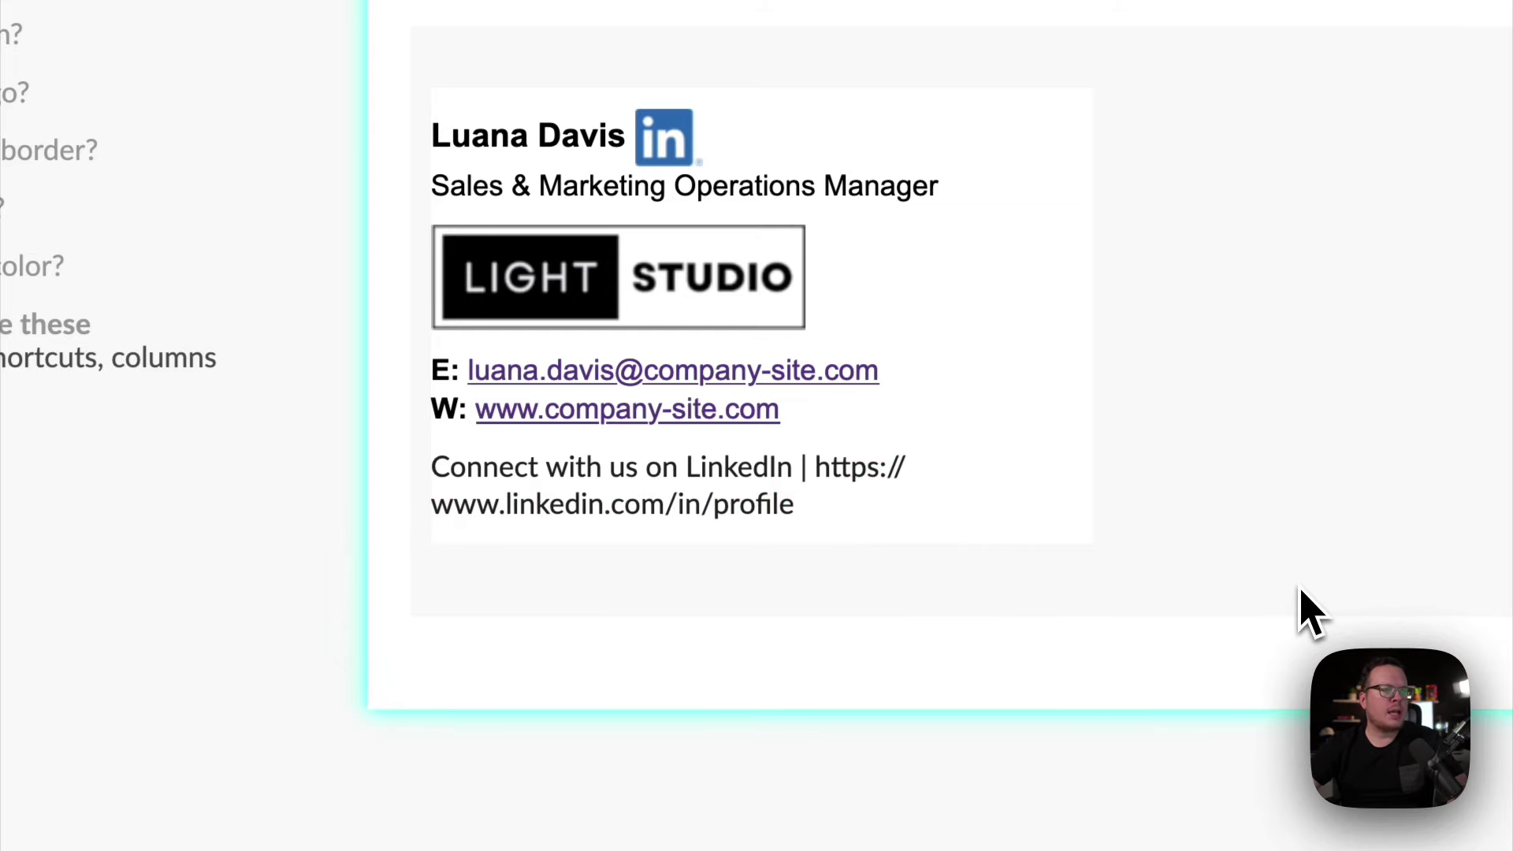
Step: Reselect the LinkedIn URL and apply a text colour from the palette
{"action": "left_click", "coordinate": [840, 515]}
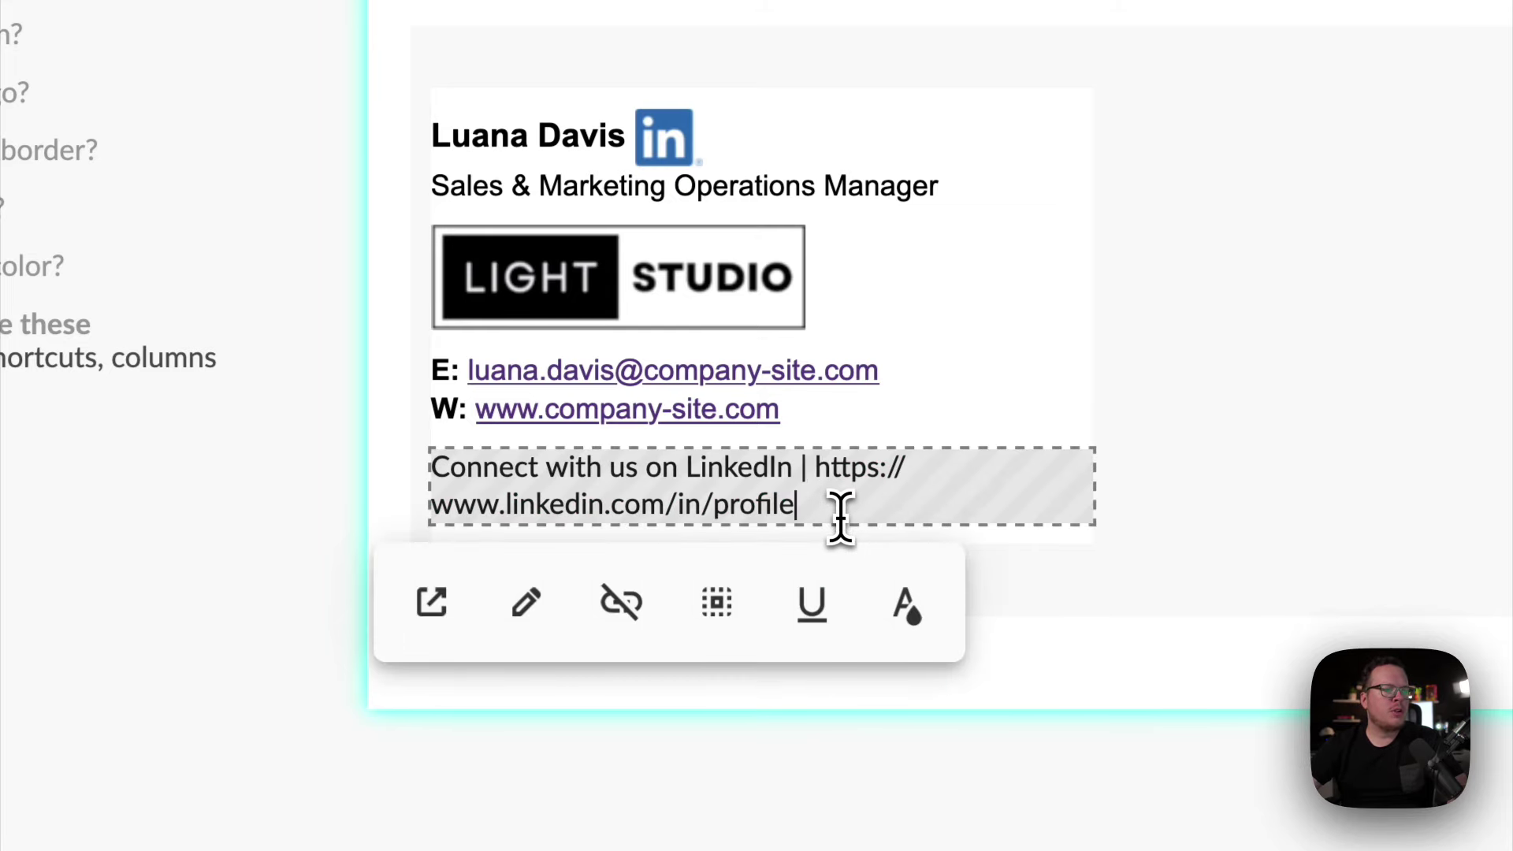
{"action": "left_click_drag", "start_coordinate": [840, 514], "coordinate": [814, 468]}
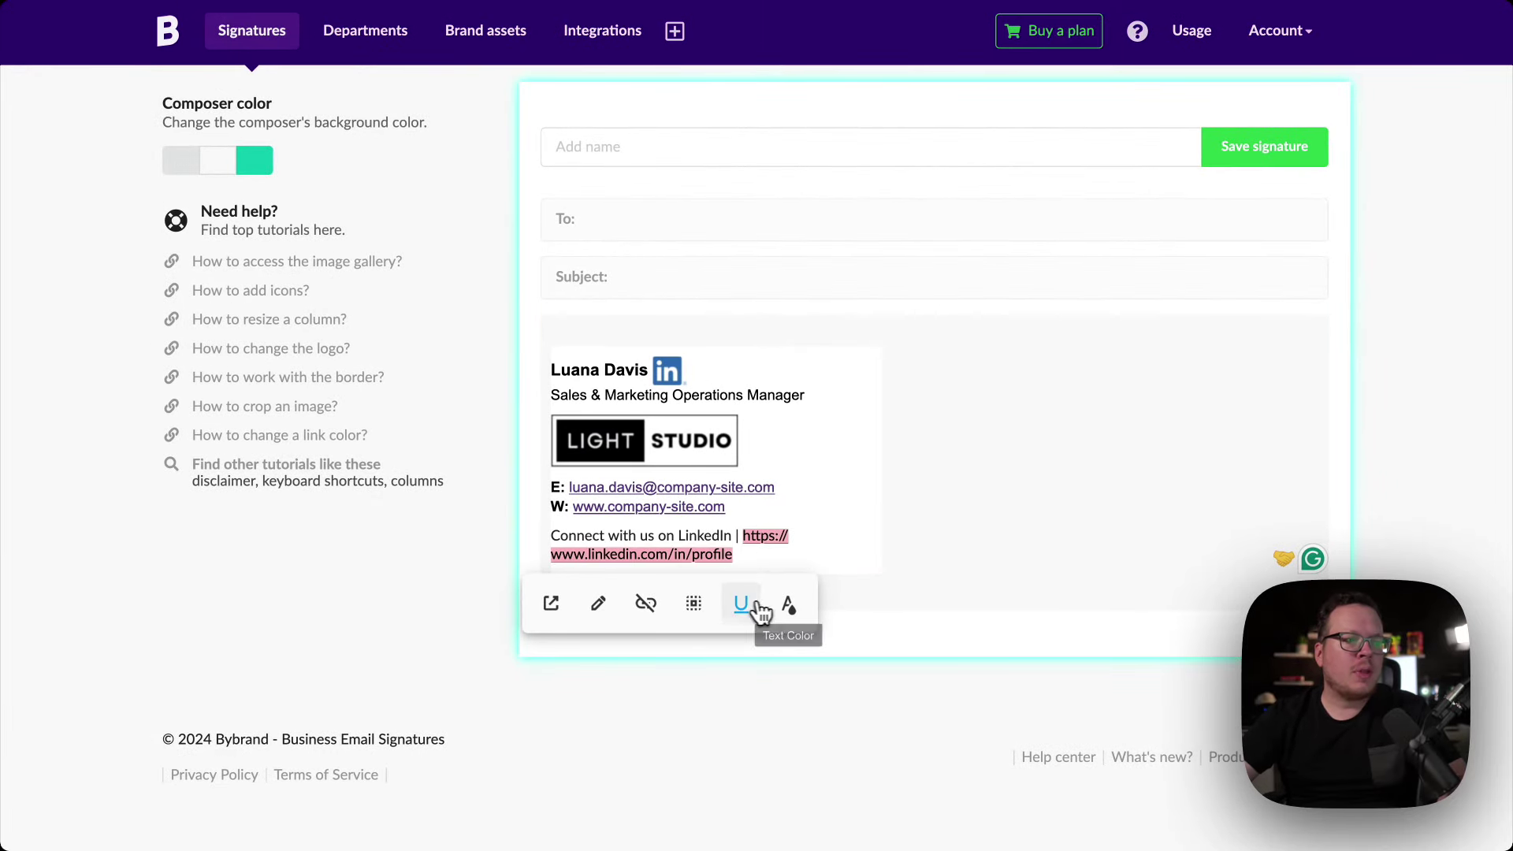
{"action": "left_click", "coordinate": [790, 605]}
{"action": "left_click", "coordinate": [837, 697]}
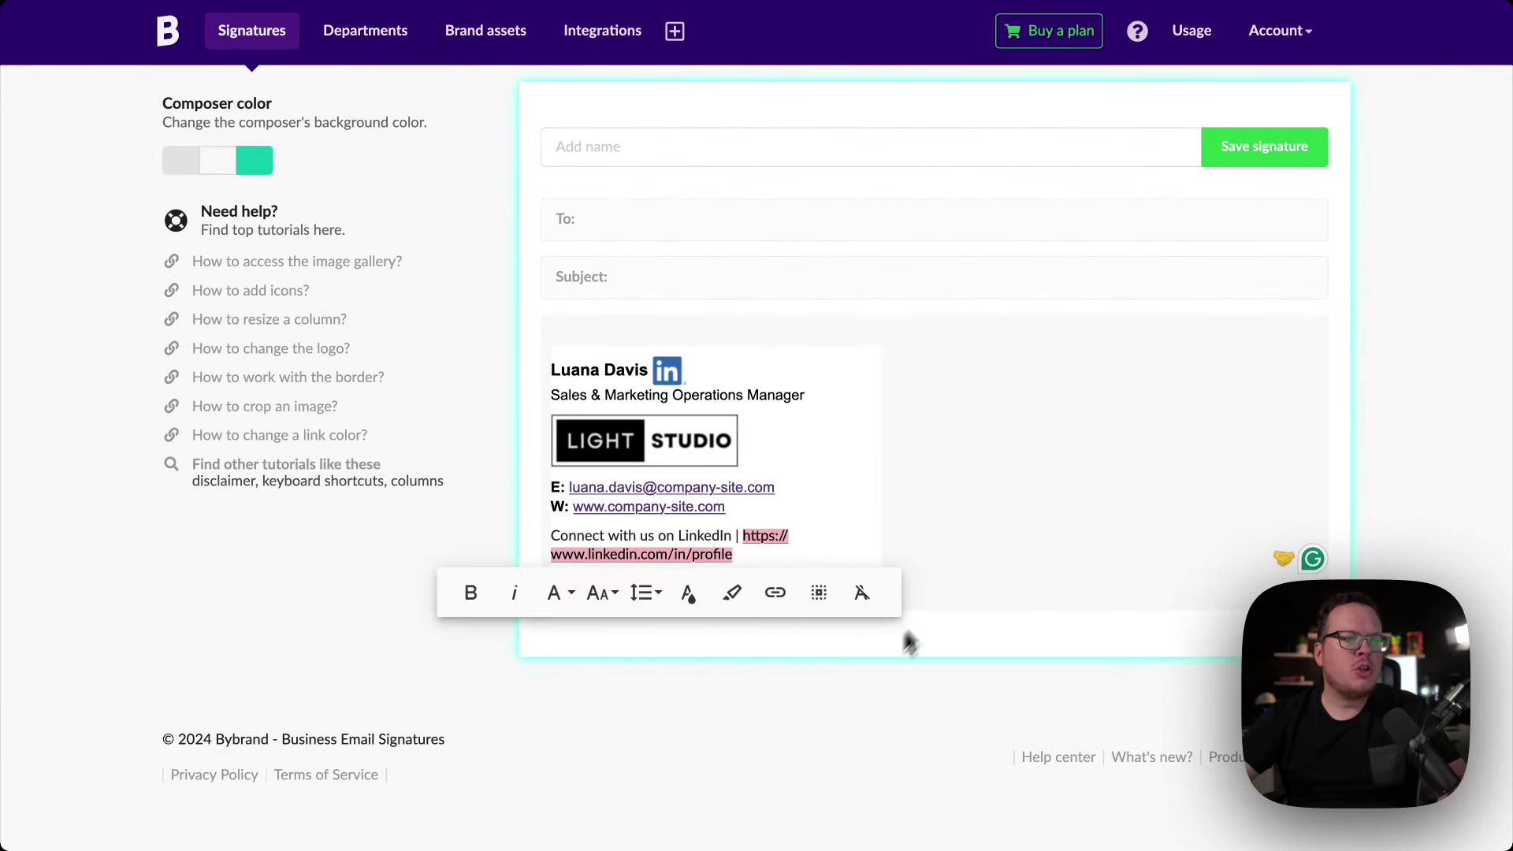
{"action": "left_click", "coordinate": [948, 587]}
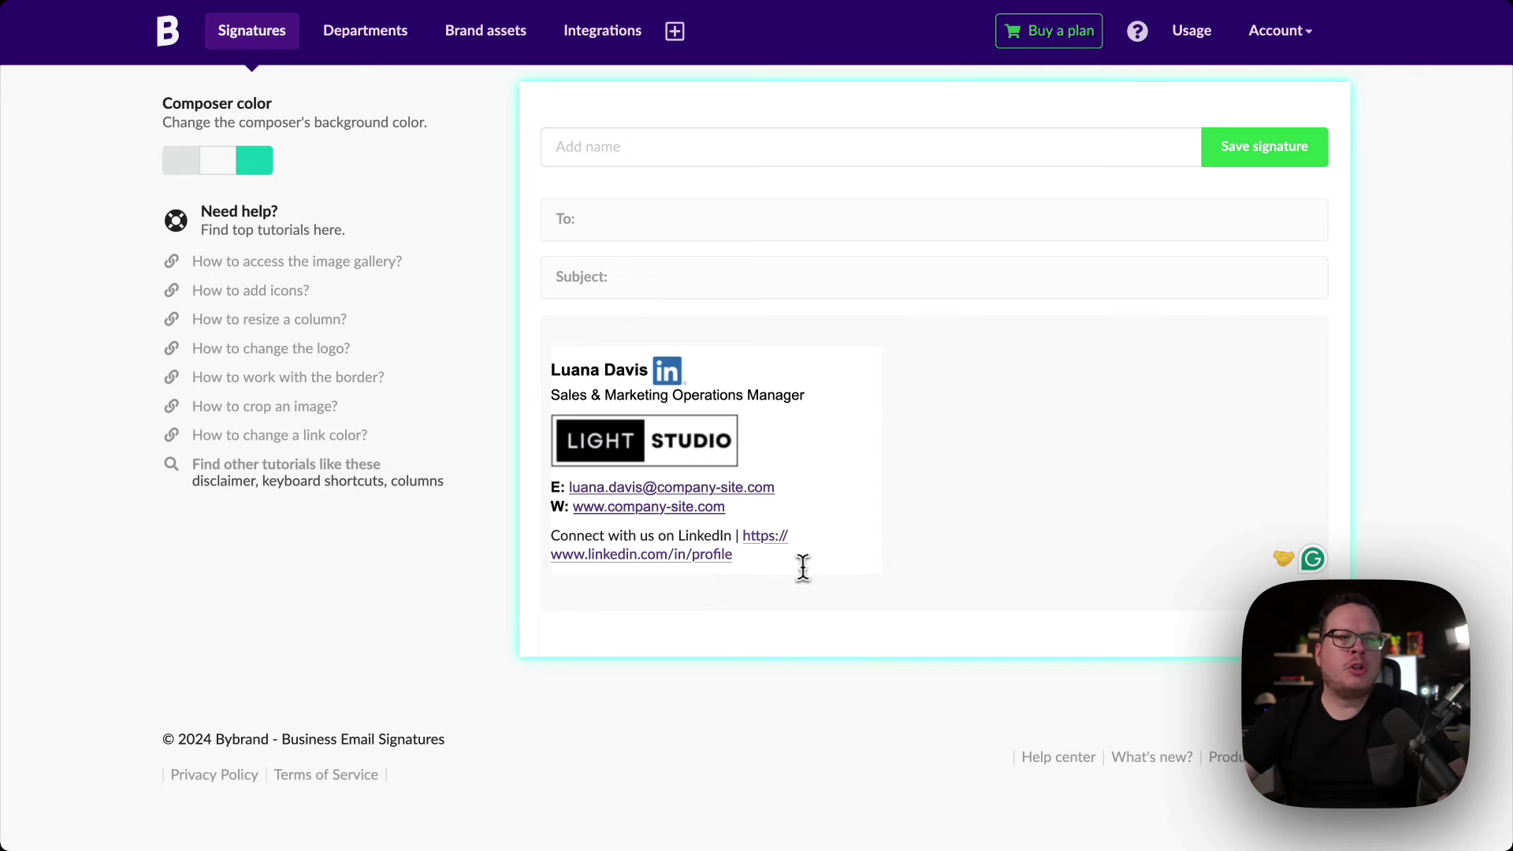
{"action": "left_click", "coordinate": [777, 565]}
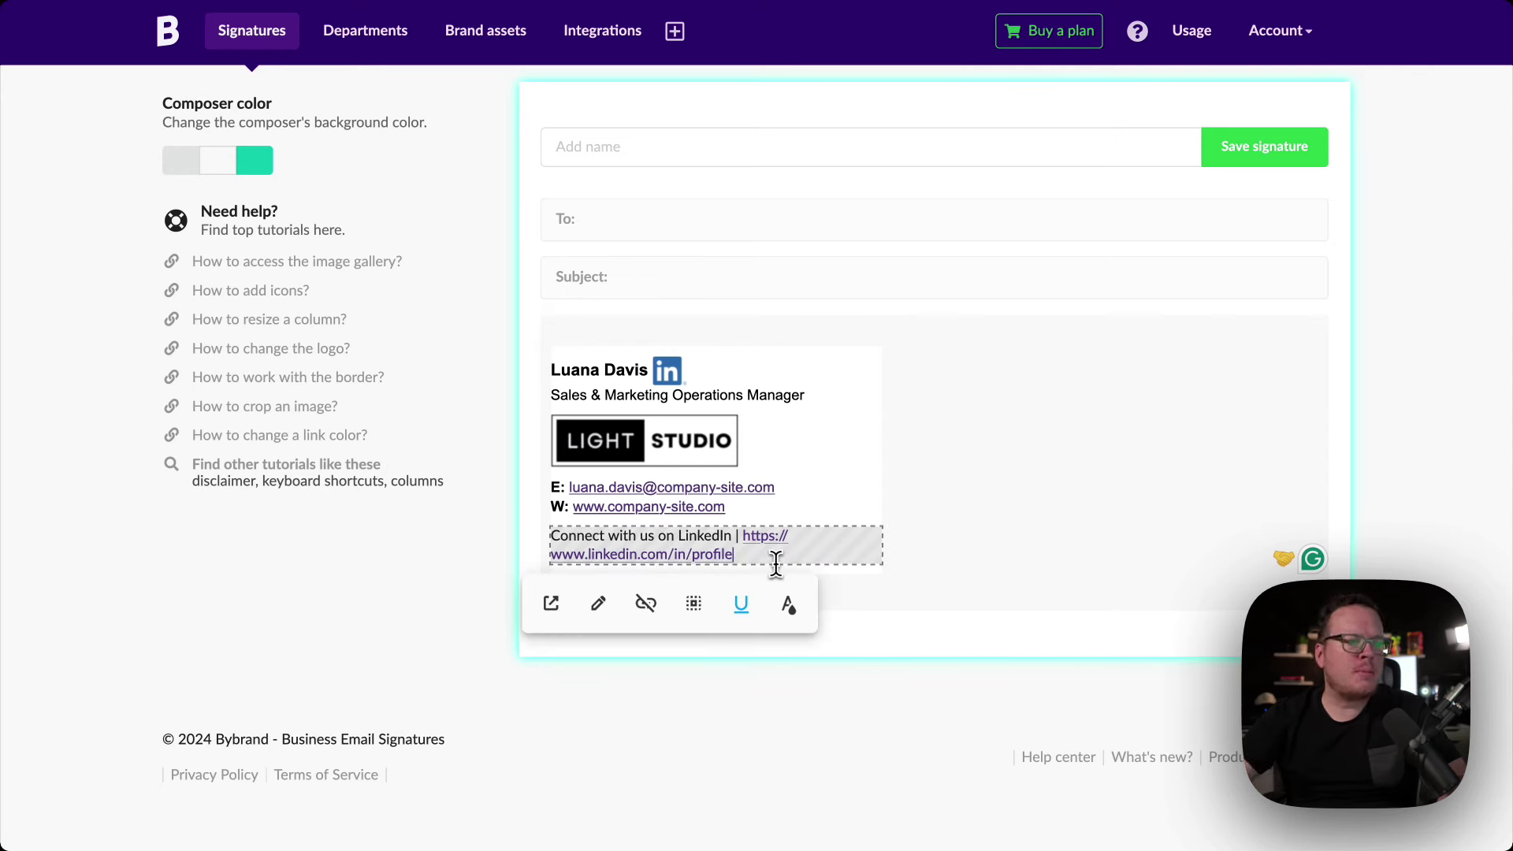
{"action": "left_click", "coordinate": [589, 556]}
{"action": "key", "text": "BackSpace"}
{"action": "key", "text": "BackSpace"}
{"action": "key", "text": "BackSpace"}
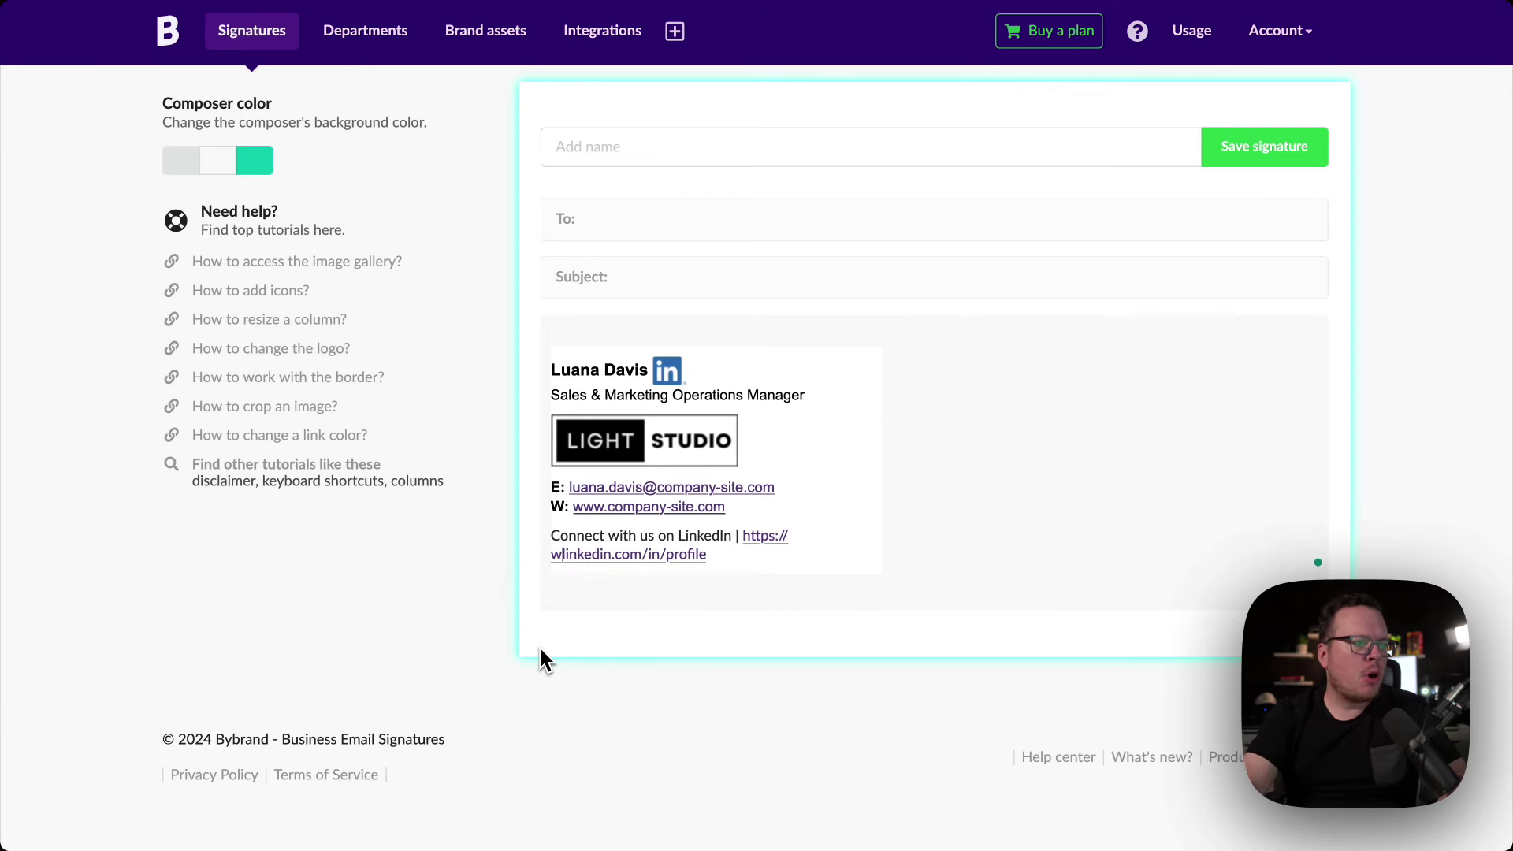
{"action": "key", "text": "BackSpace"}
{"action": "key", "text": "BackSpace"}
{"action": "key", "text": "BackSpace"}
{"action": "key", "text": "BackSpace"}
{"action": "key", "text": "BackSpace"}
{"action": "key", "text": "BackSpace"}
{"action": "key", "text": "BackSpace"}
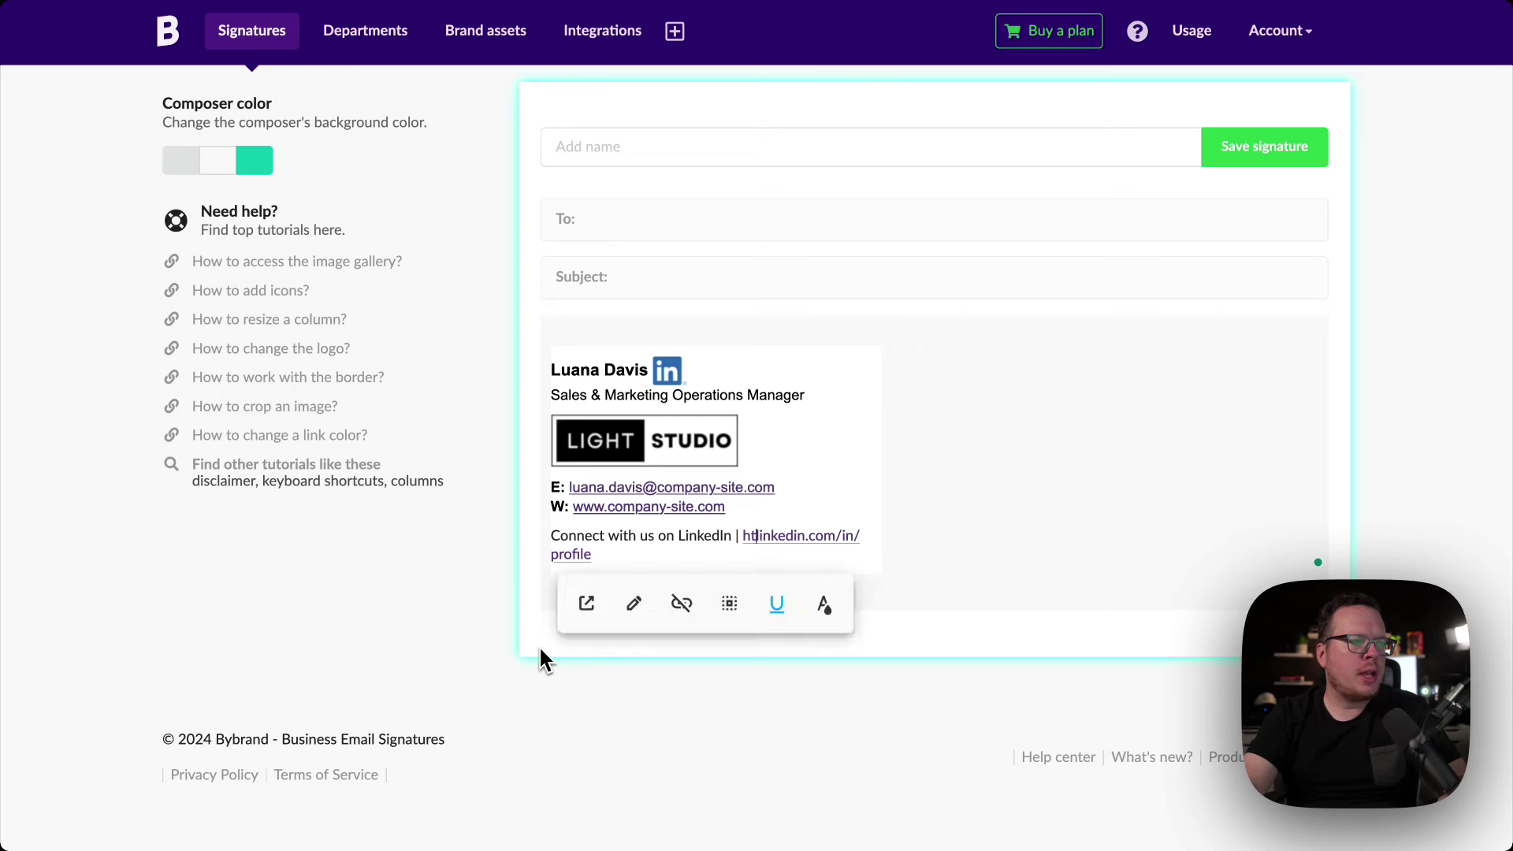
{"action": "key", "text": "BackSpace"}
{"action": "key", "text": "BackSpace"}
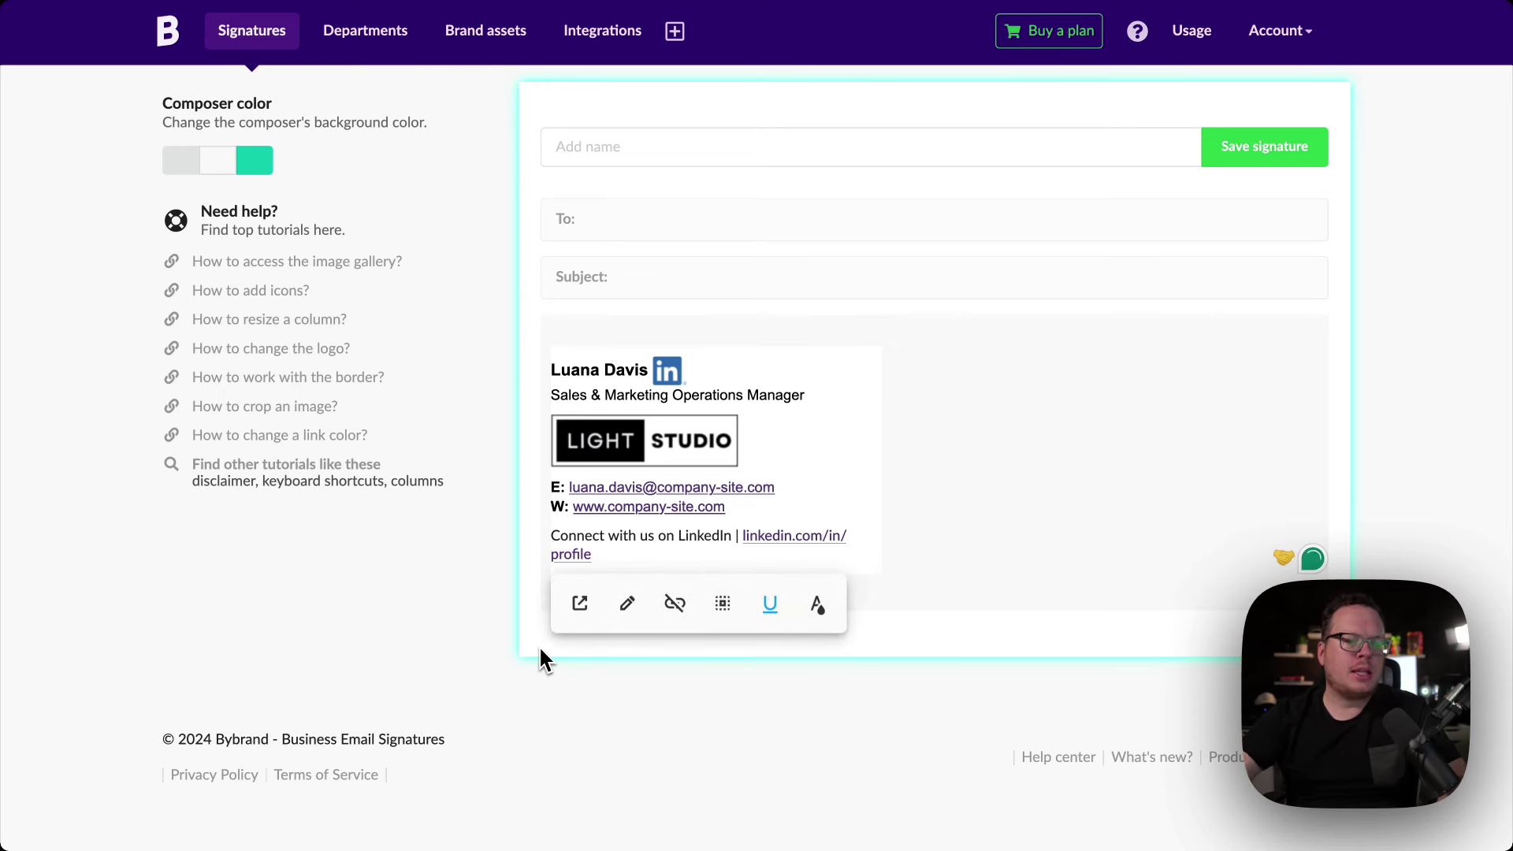
{"action": "left_click", "coordinate": [952, 588]}
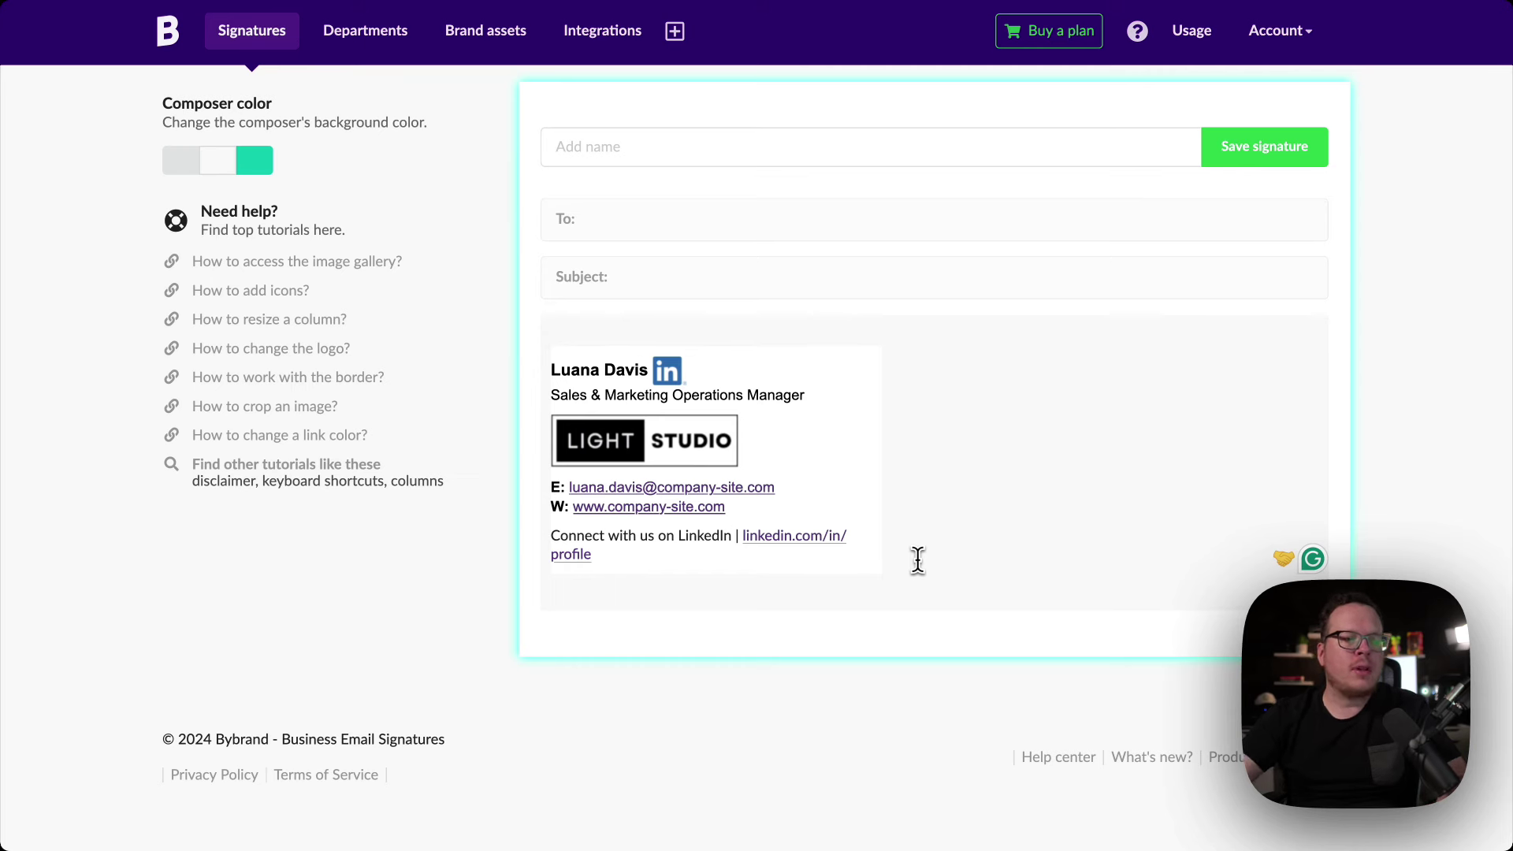
Step: Replace the LinkedIn line with 'LinkedIn | Instagram | Facebook' and select the word LinkedIn
{"action": "left_click", "coordinate": [644, 555]}
{"action": "triple_click", "coordinate": [645, 555]}
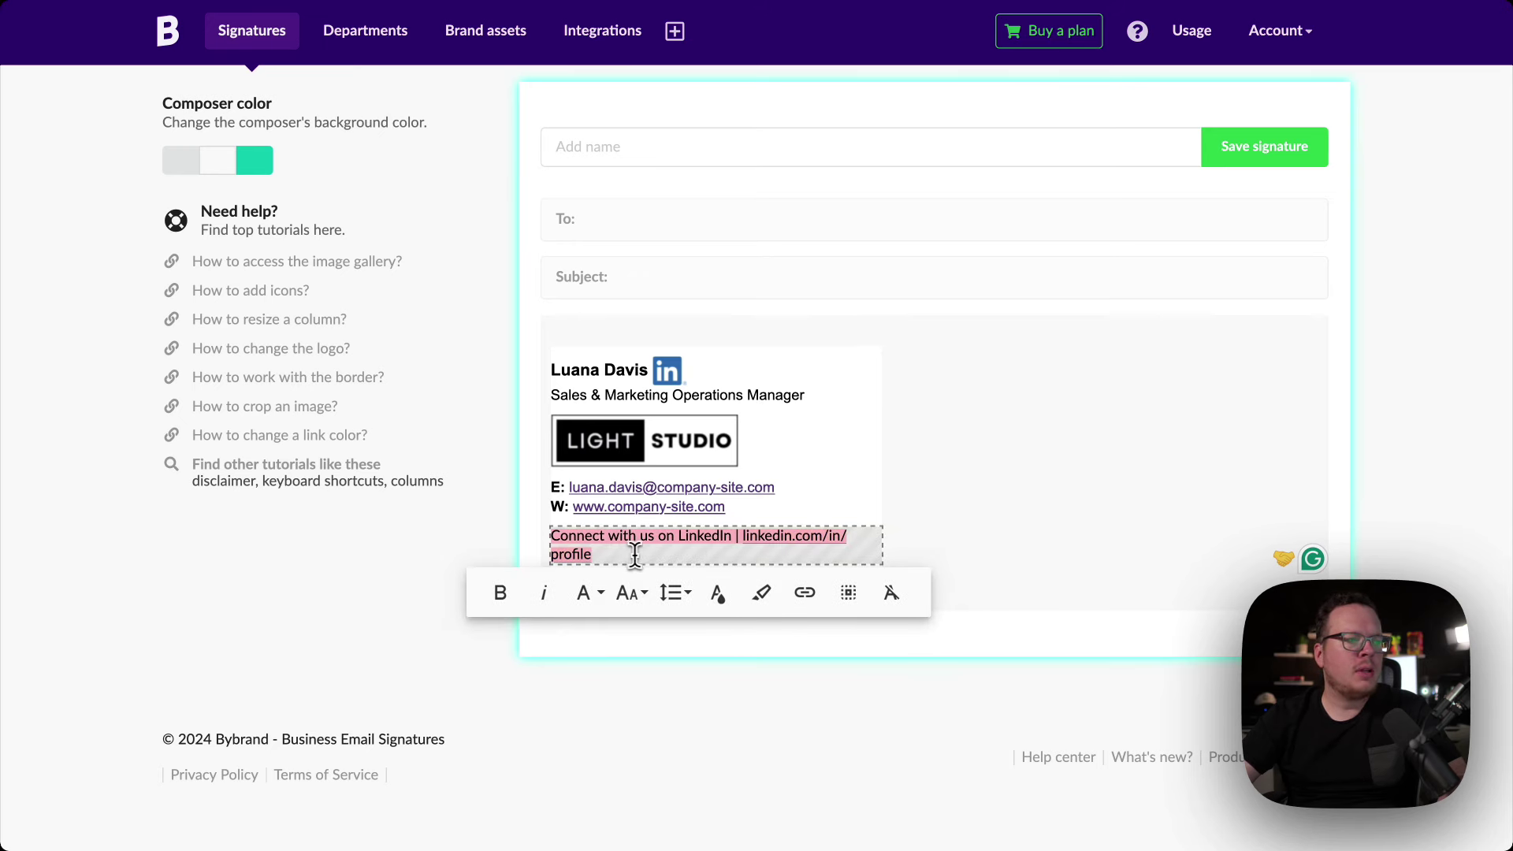
{"action": "key", "text": "BackSpace"}
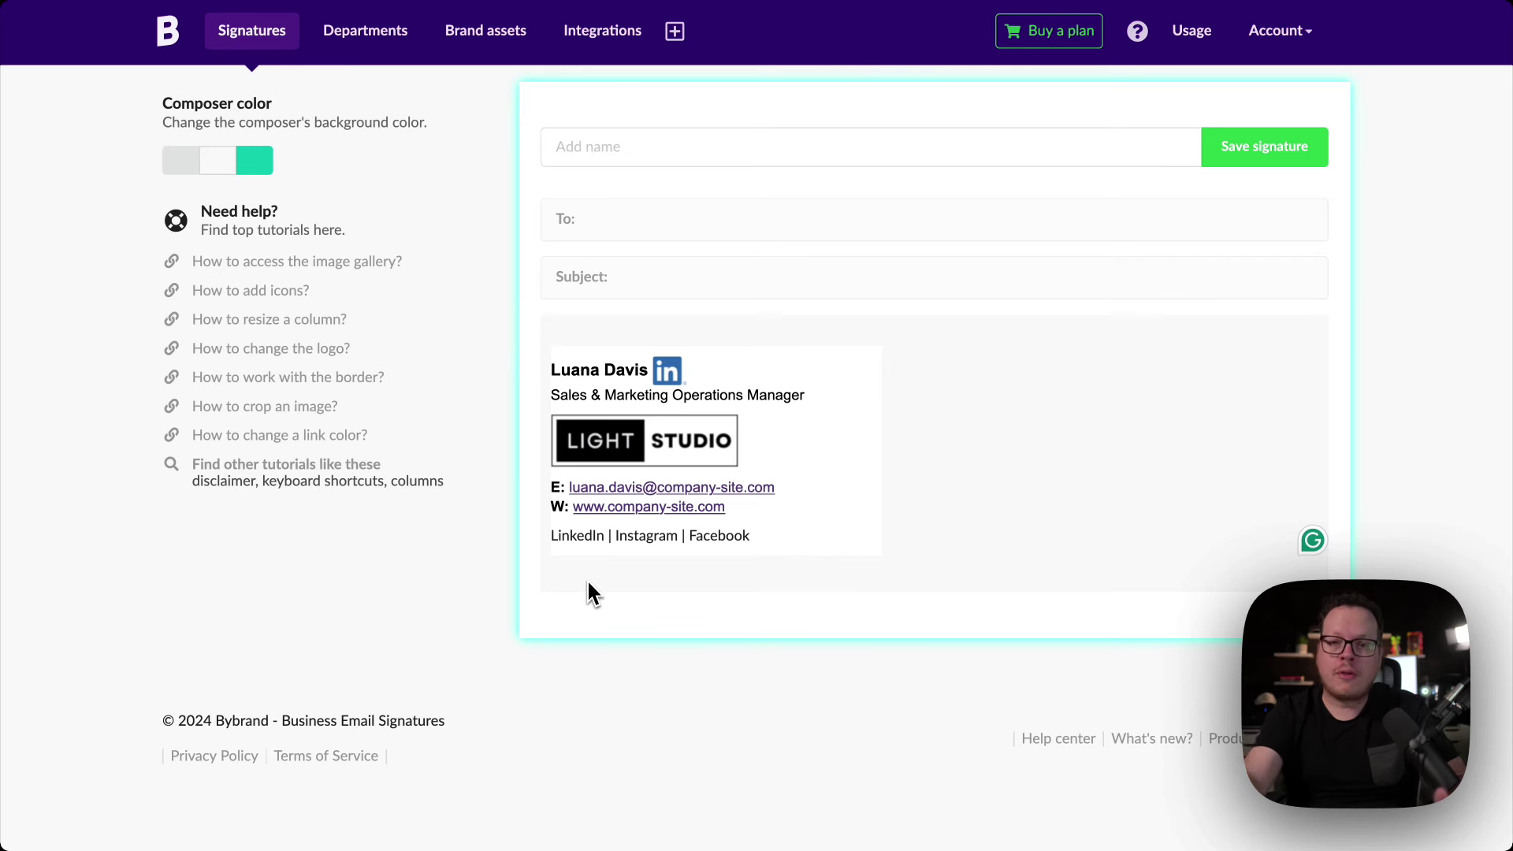
{"action": "double_click", "coordinate": [582, 536]}
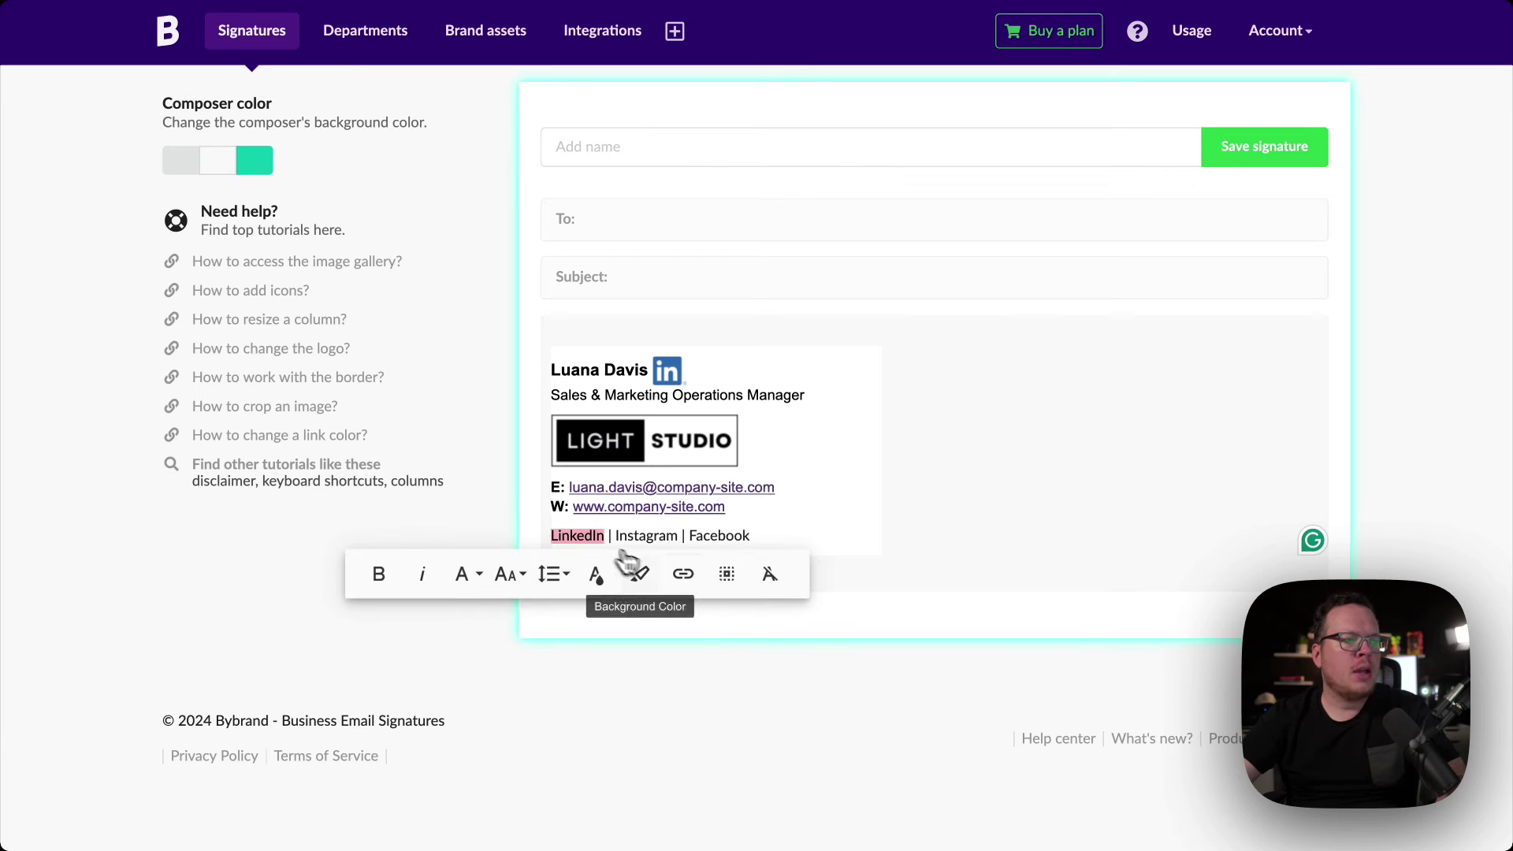
Step: Link the word LinkedIn to the pasted LinkedIn profile URL
{"action": "left_click", "coordinate": [683, 573]}
{"action": "type", "text": "https://www.linkedin.com/in/profile"}
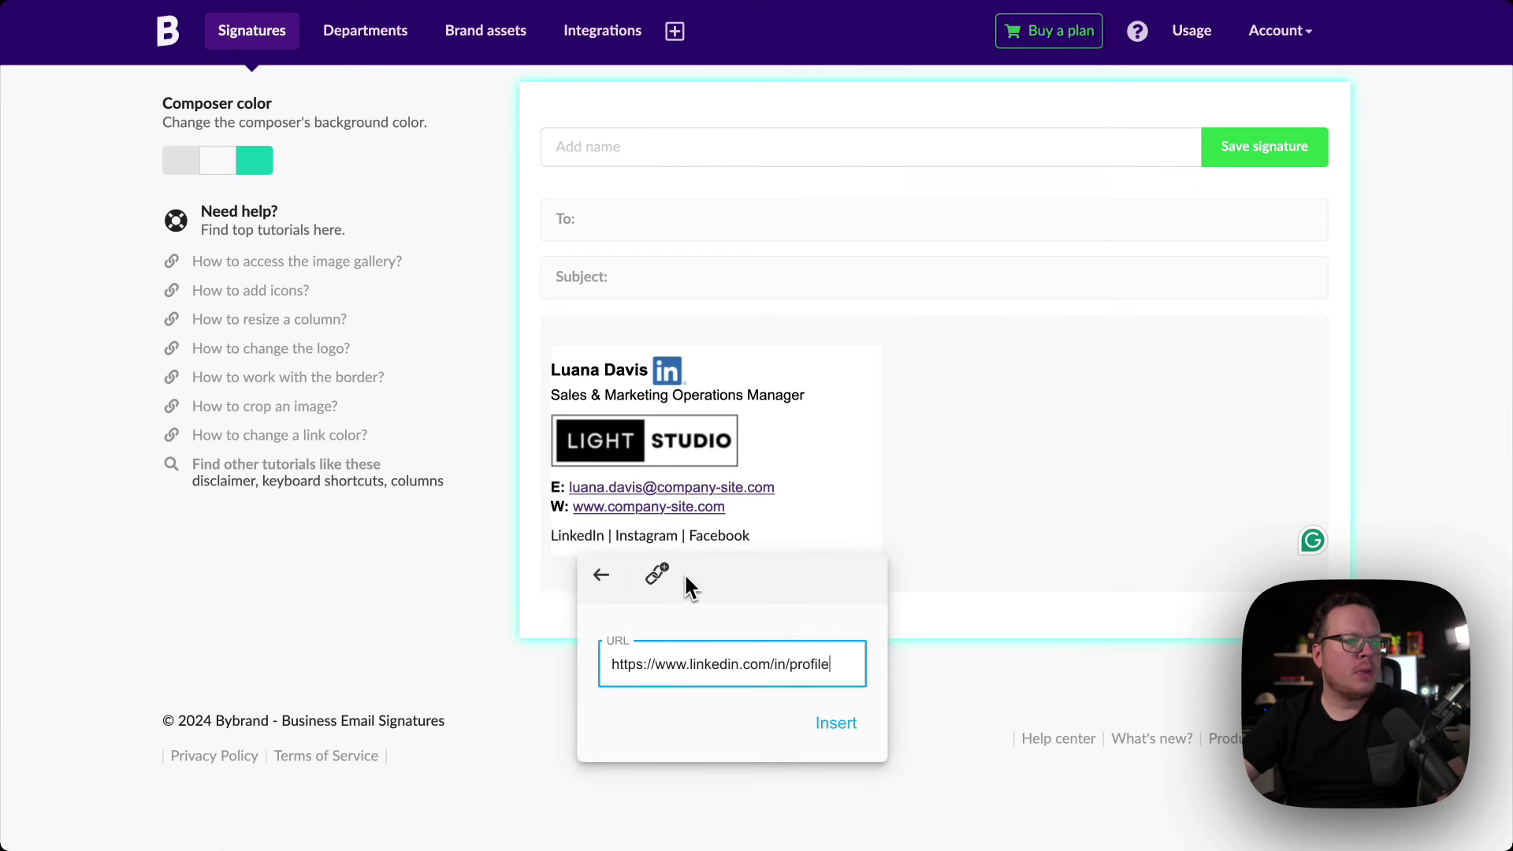
{"action": "left_click", "coordinate": [853, 718]}
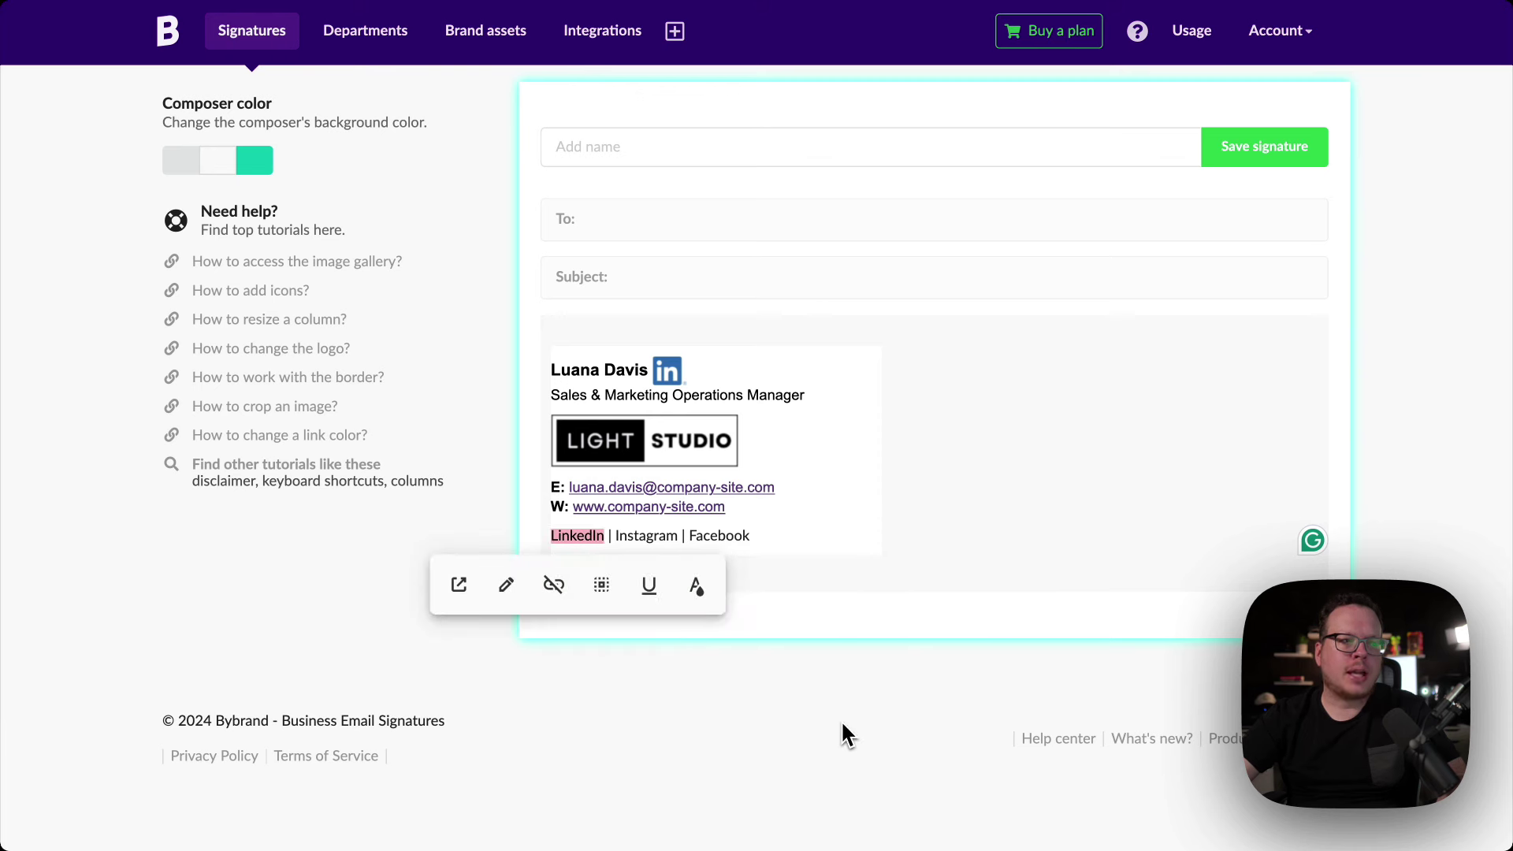
{"action": "left_click", "coordinate": [789, 612]}
Step: Select Instagram and open its link entry, then dismiss it without adding a link
{"action": "left_click", "coordinate": [697, 537]}
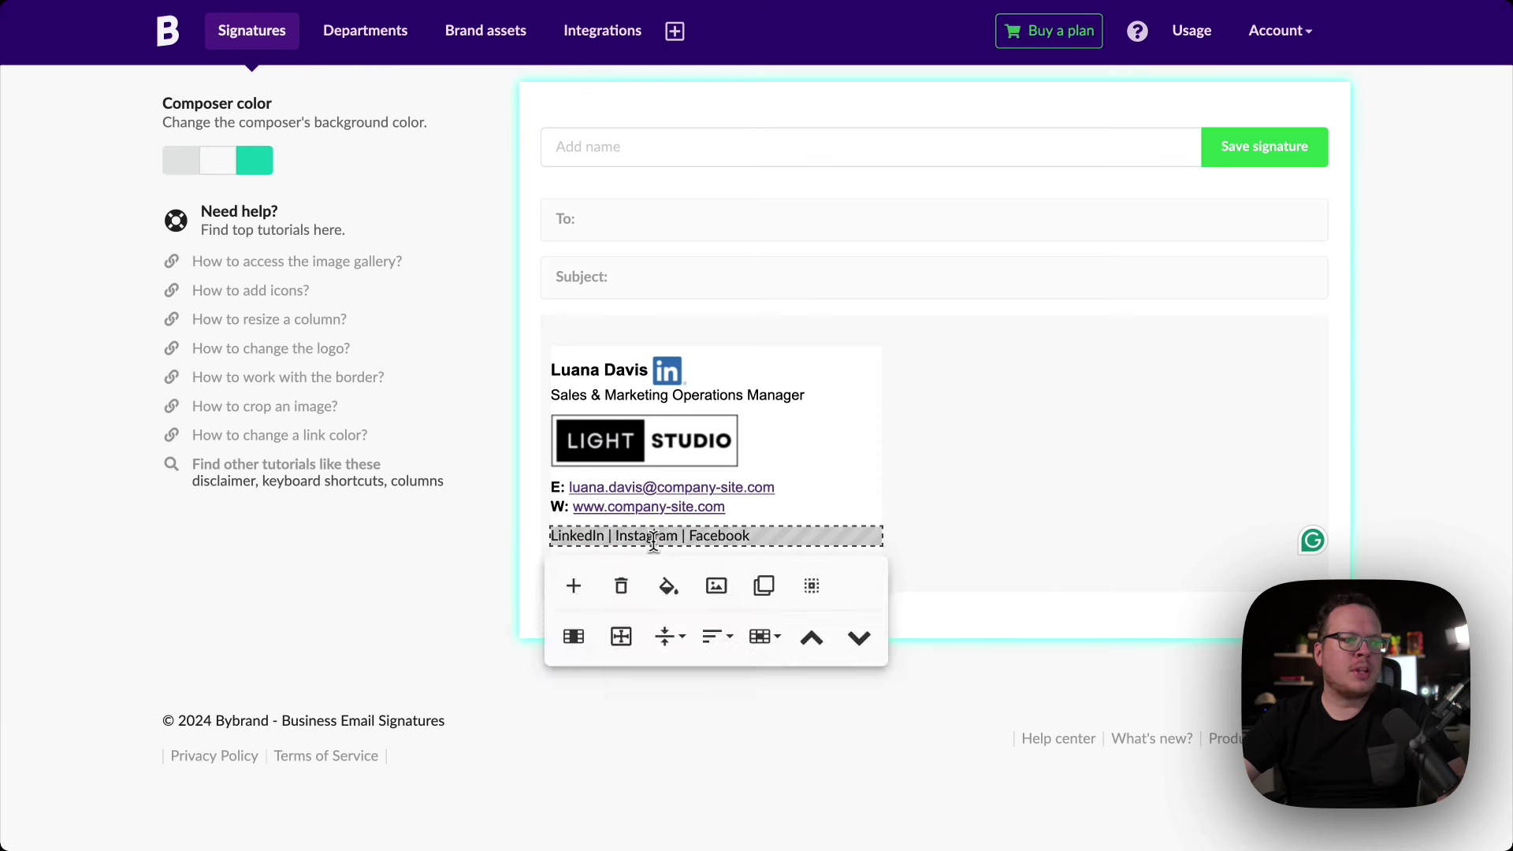
{"action": "double_click", "coordinate": [658, 537]}
{"action": "left_click", "coordinate": [744, 581]}
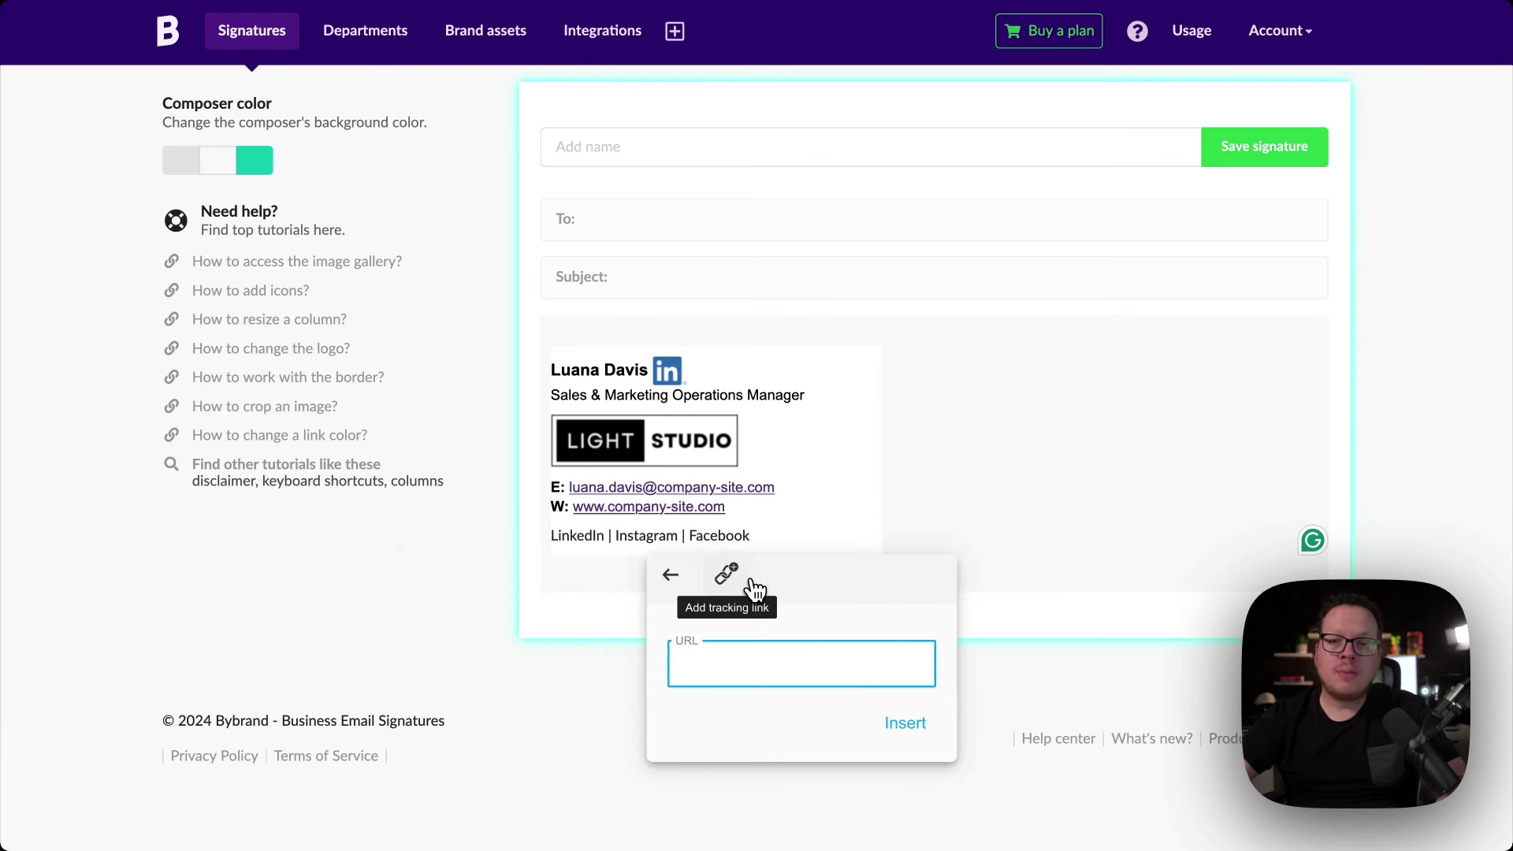
{"action": "left_click", "coordinate": [992, 567]}
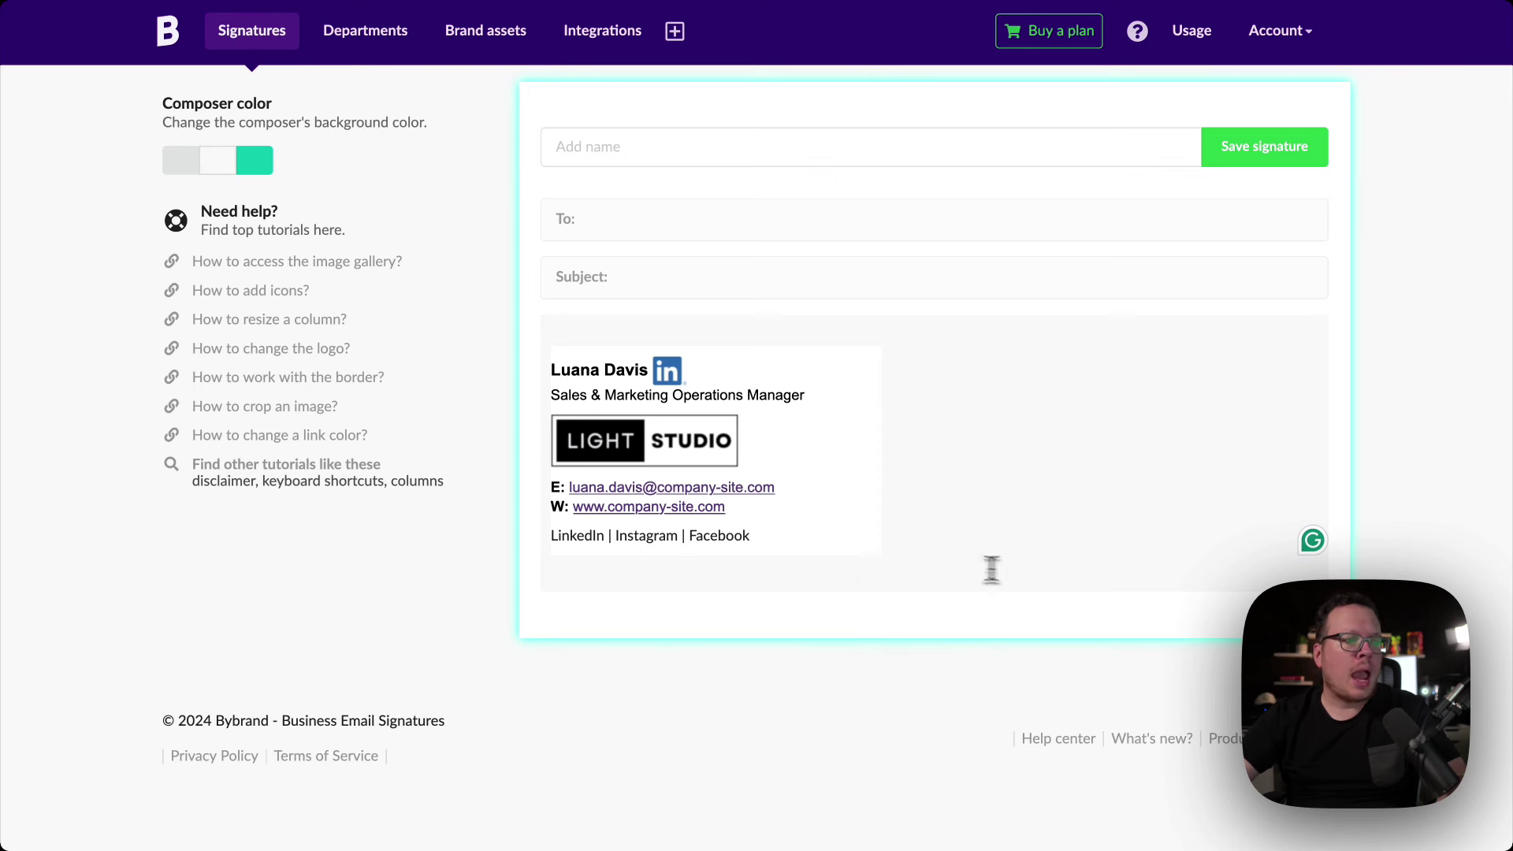
Step: Colour the LinkedIn link dark purple
{"action": "left_click", "coordinate": [584, 537]}
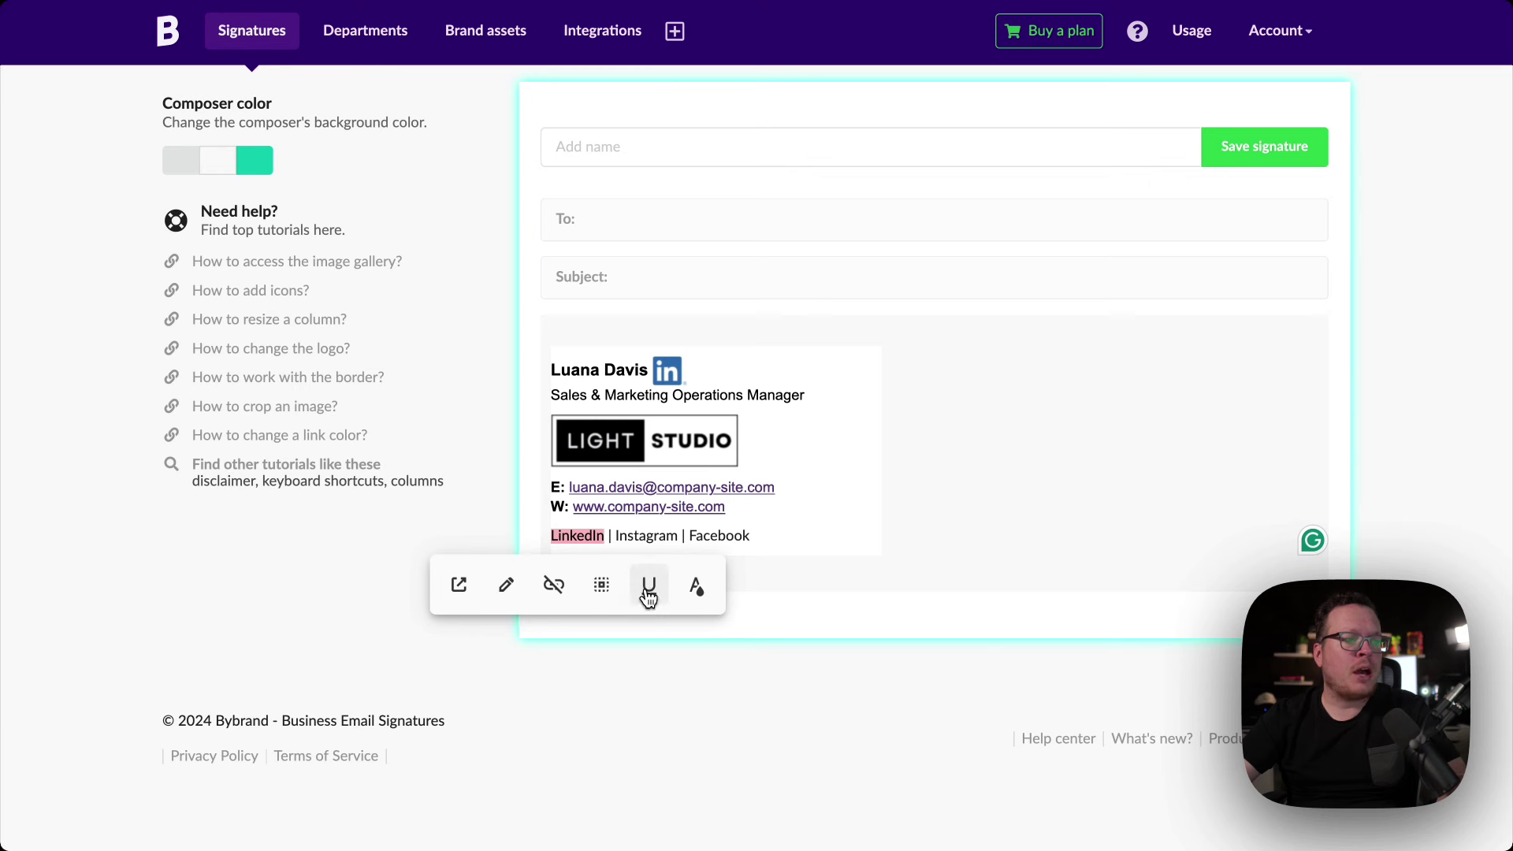
{"action": "left_click", "coordinate": [696, 587]}
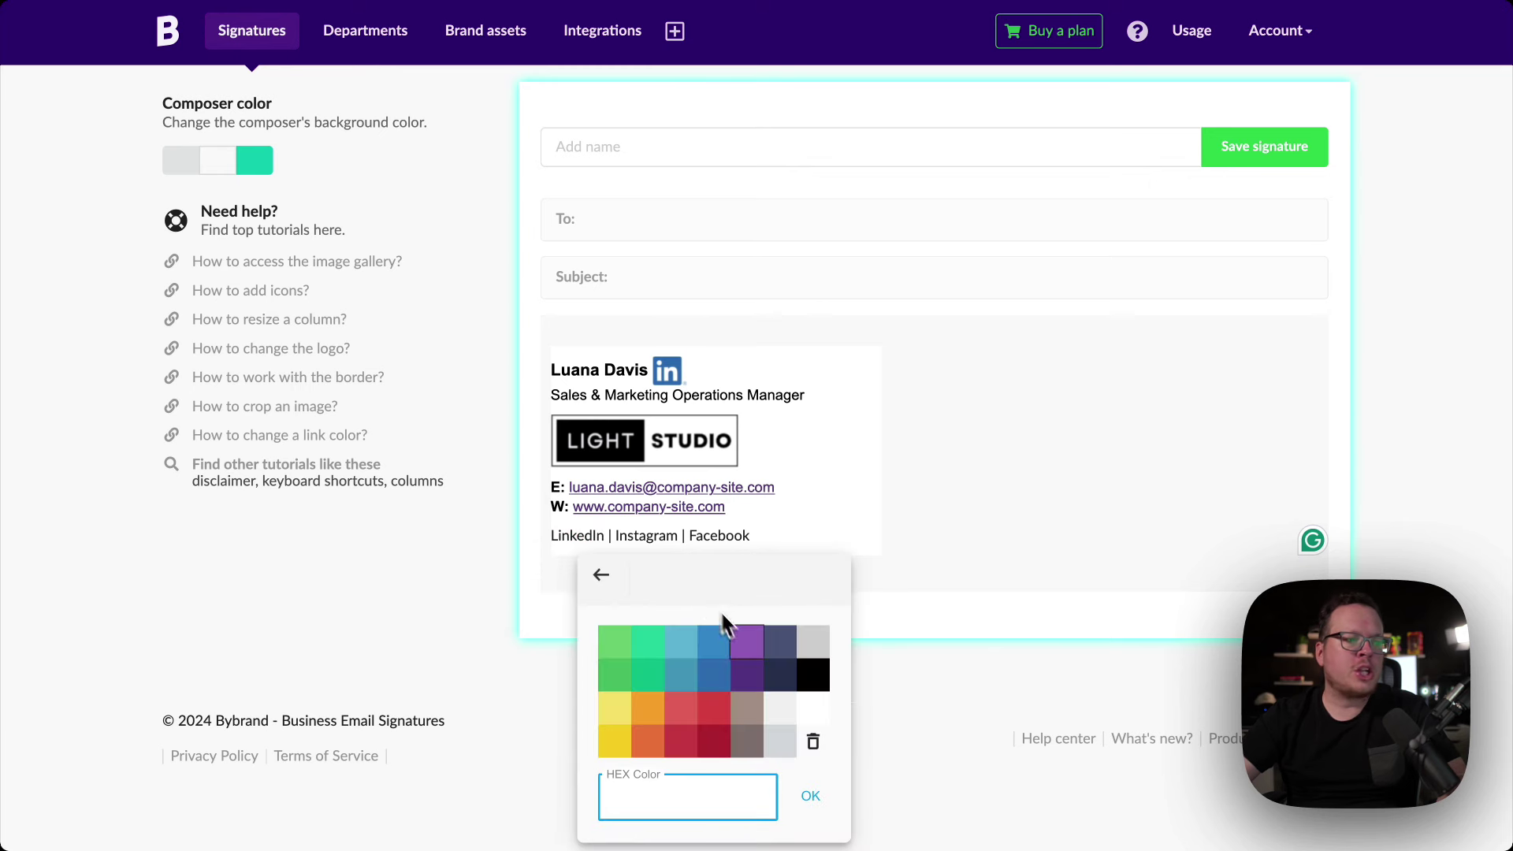
{"action": "left_click", "coordinate": [749, 674]}
{"action": "left_click", "coordinate": [905, 627]}
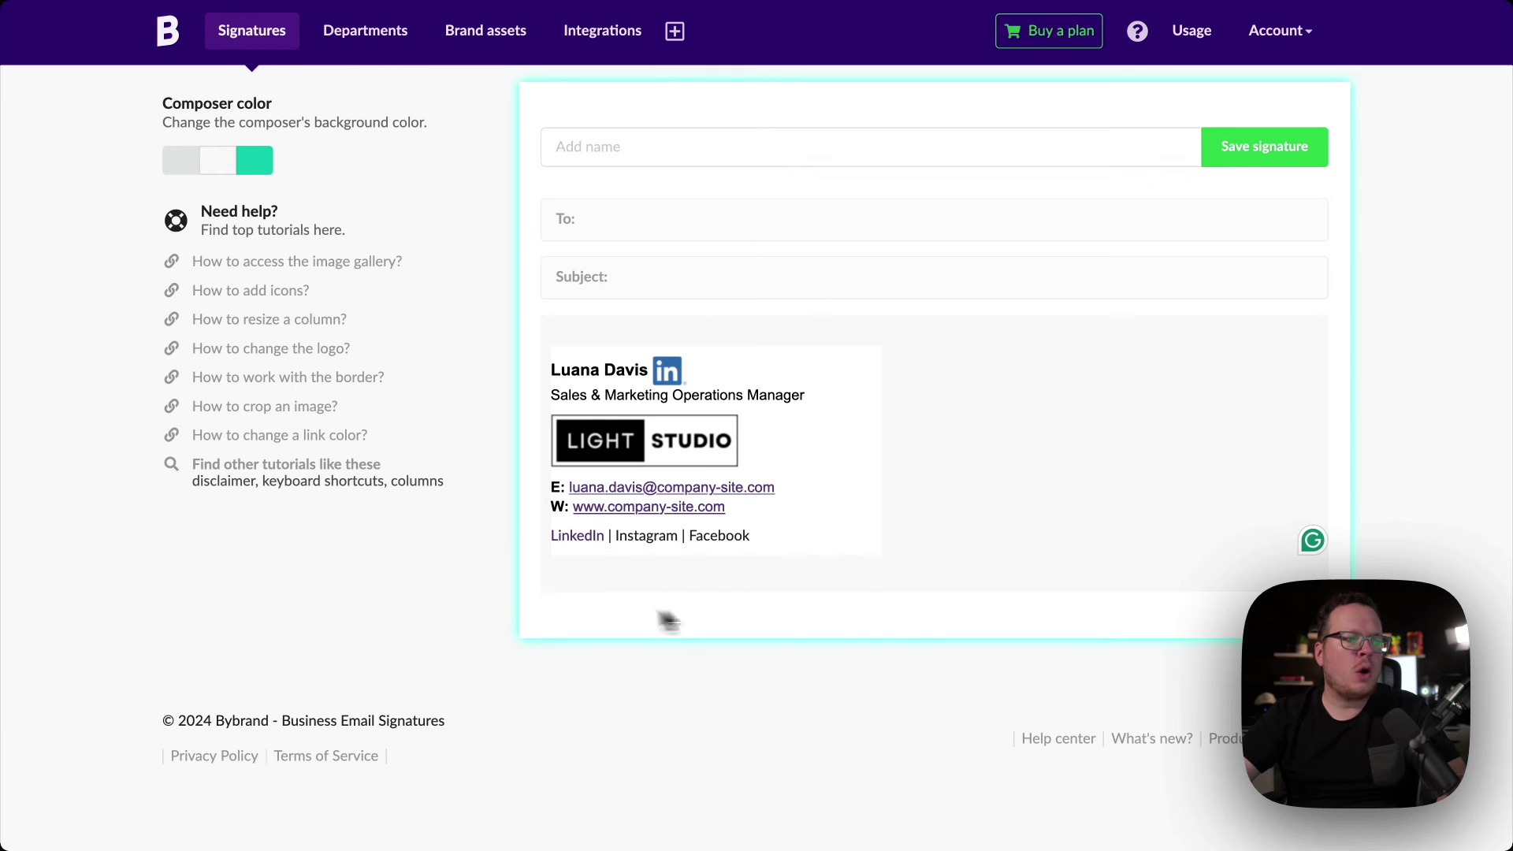